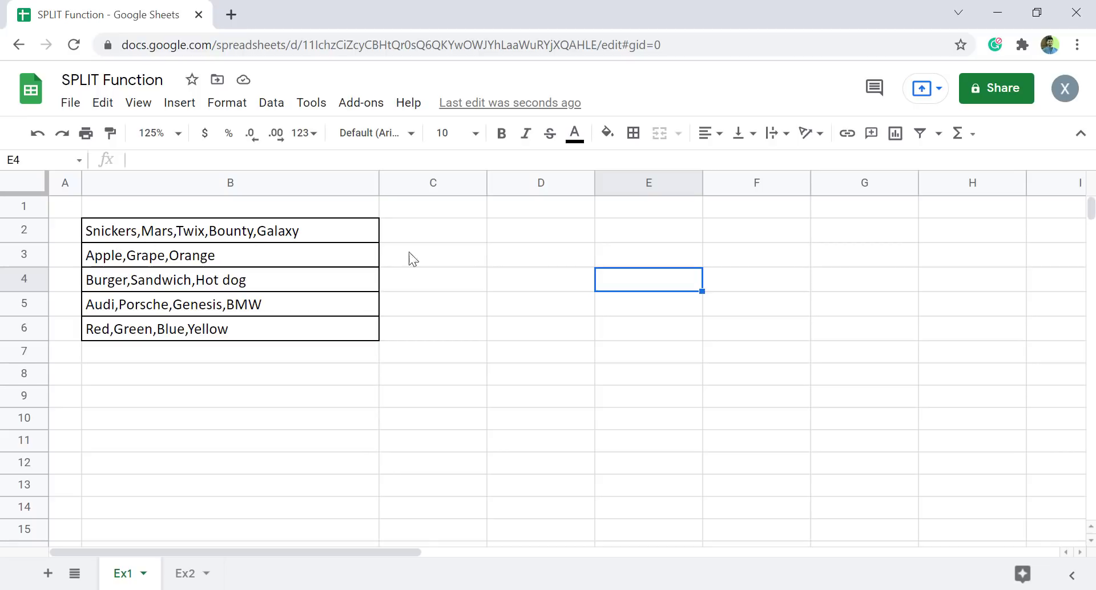
Enter a SPLIT formula in C2 that separates the text in B2 at each comma.
click(435, 239)
text(=)
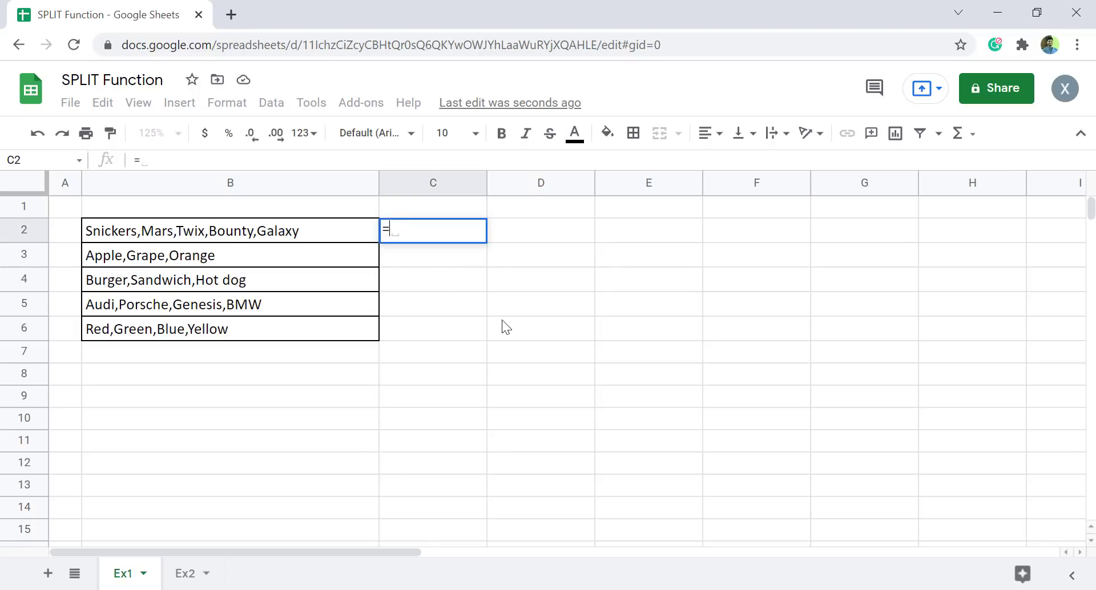
text(split()
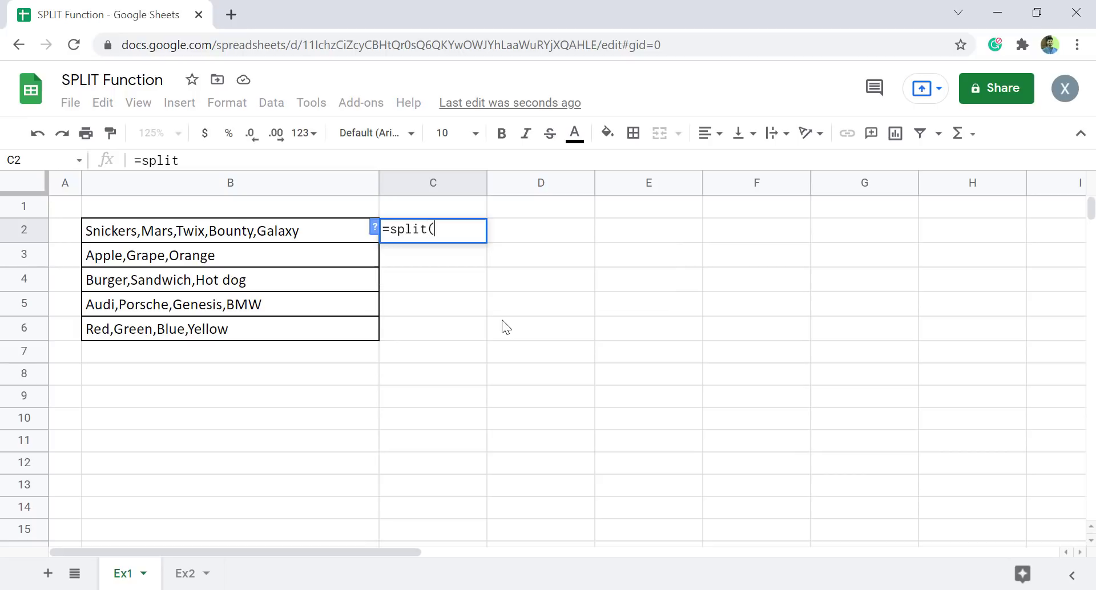
click(248, 235)
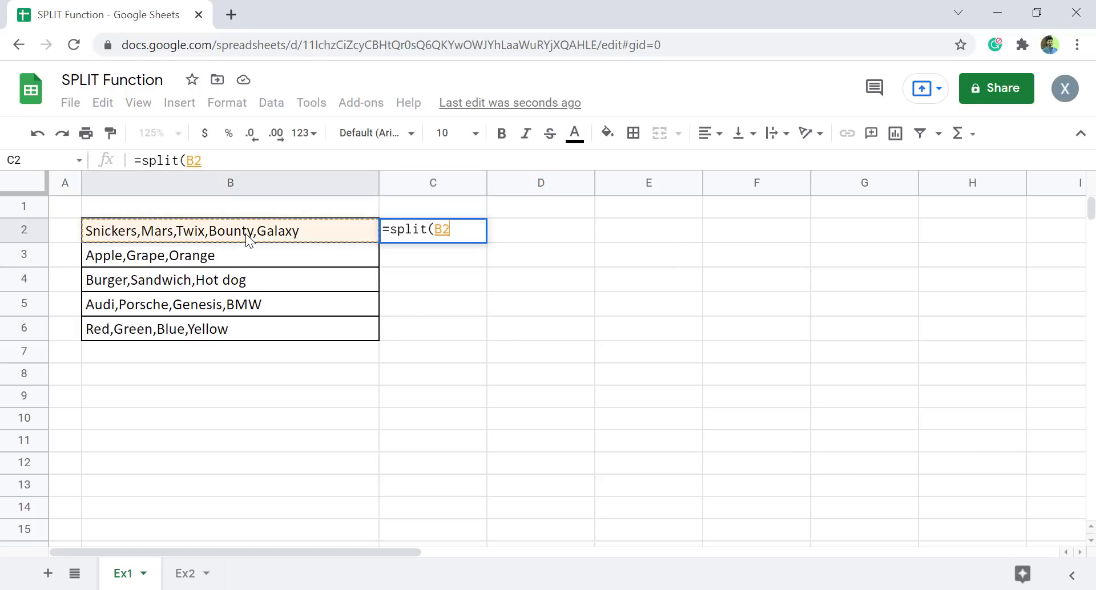
text(,)
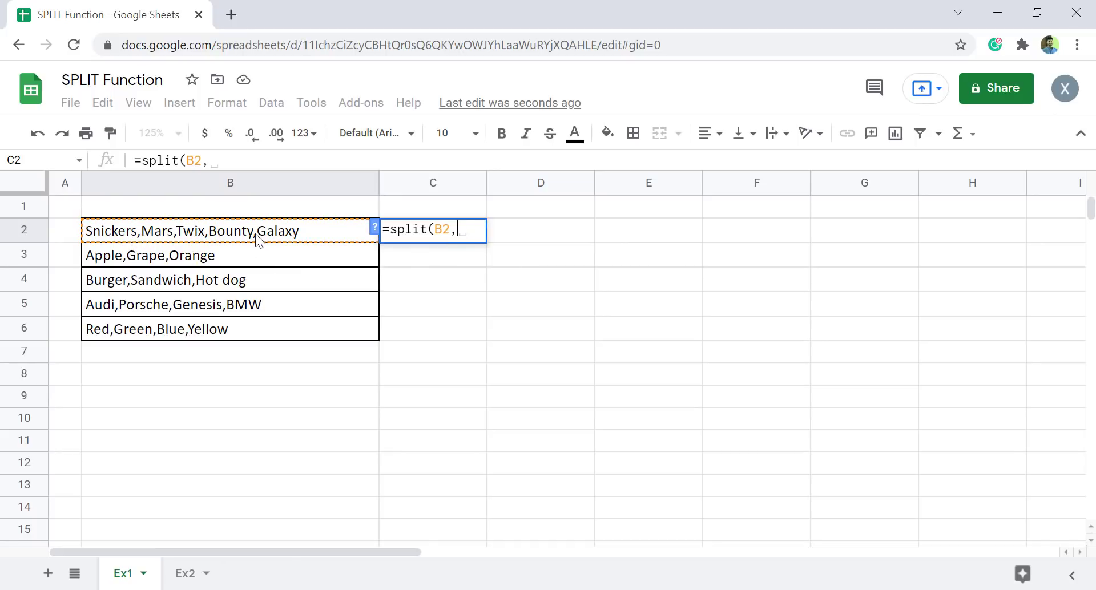
text(")
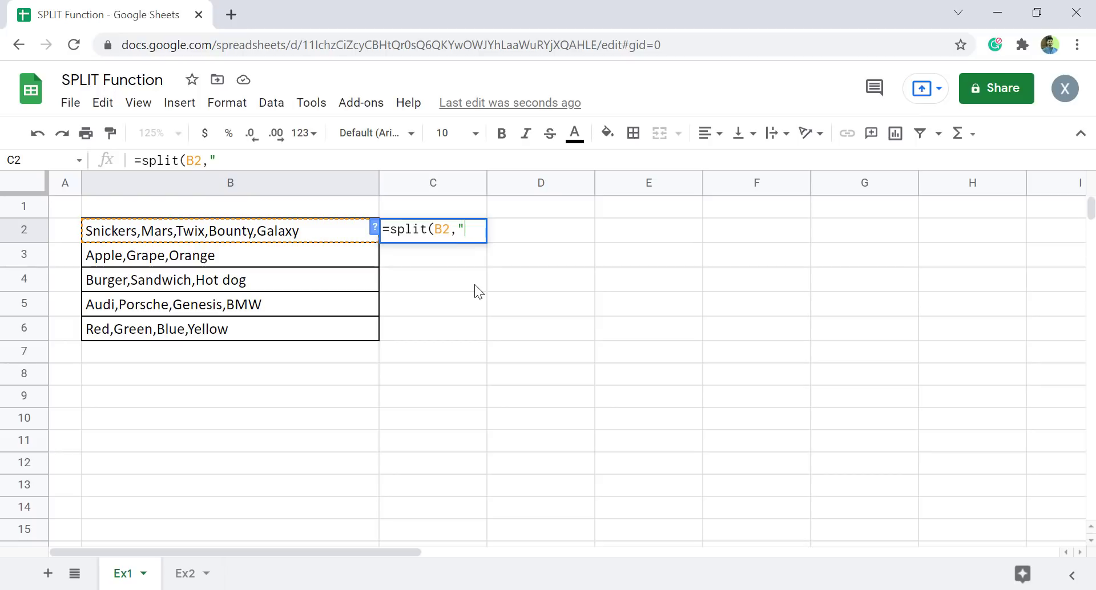
text(,"))
key(Return)
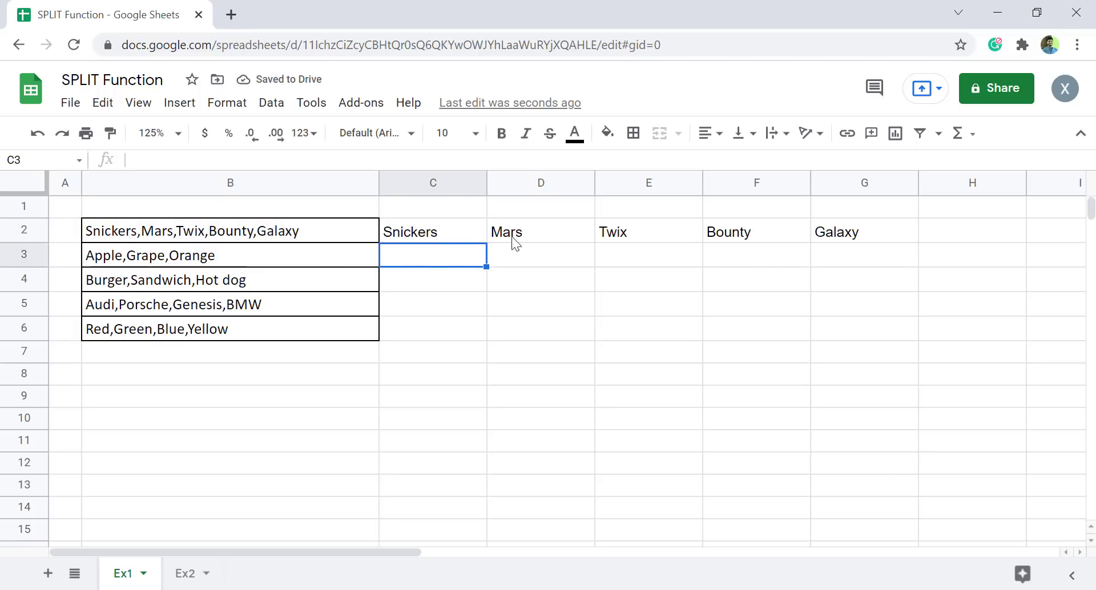
Append ",Kitkat" to the list in B2 and fill the SPLIT formula from C2 down to C6.
double_click(308, 232)
text(,)
text(Kitkat)
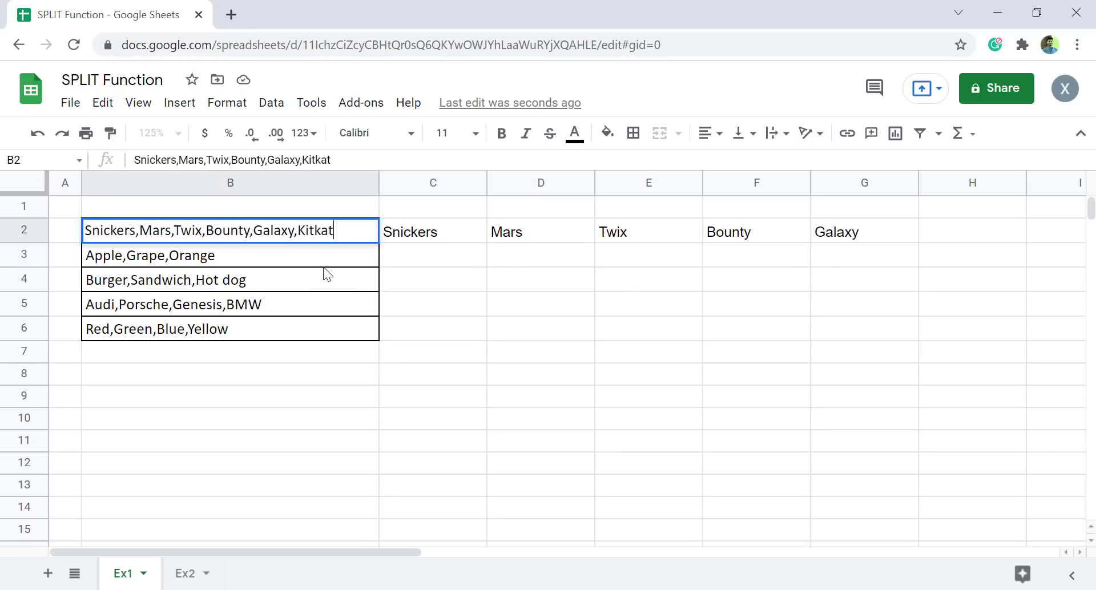
key(Return)
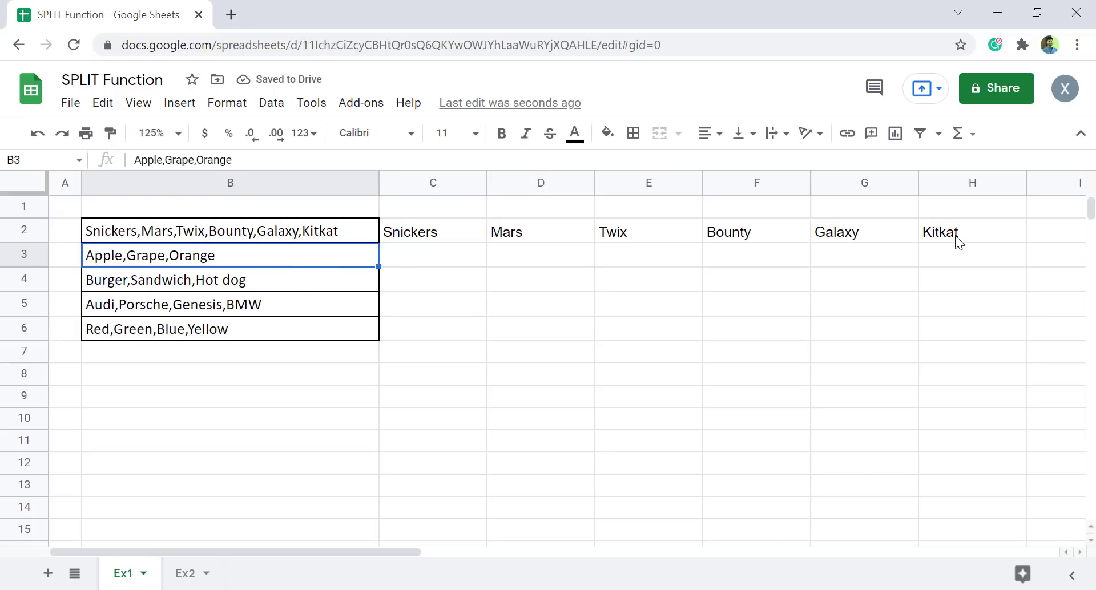
click(460, 233)
drag(486, 243, 487, 341)
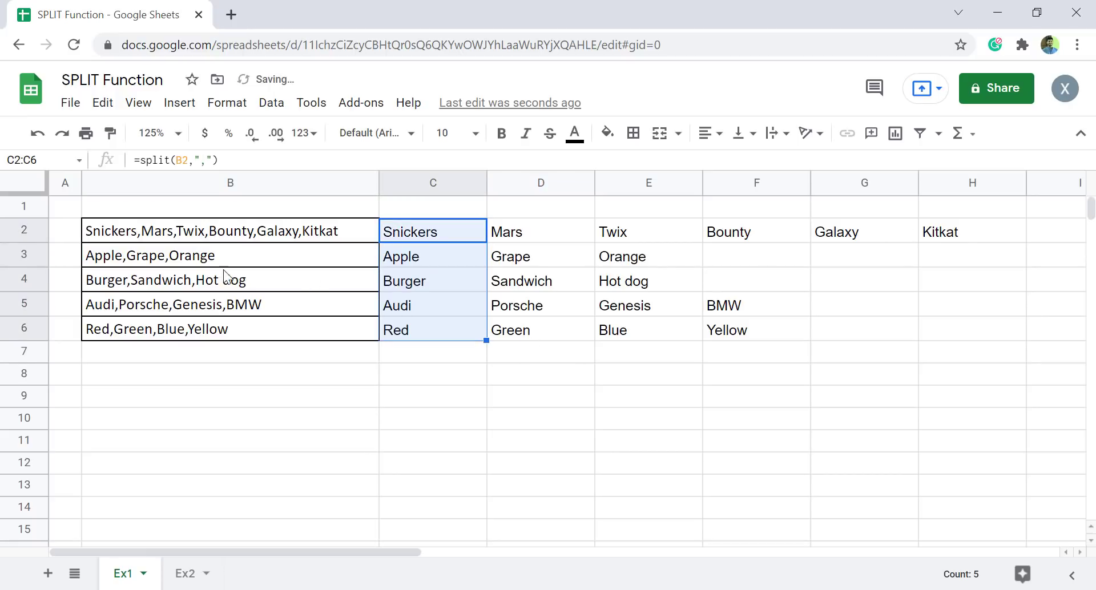
On sheet Ex2, enter =split(B2,",-/ ") in C2 and fill the formula down to C8.
click(185, 573)
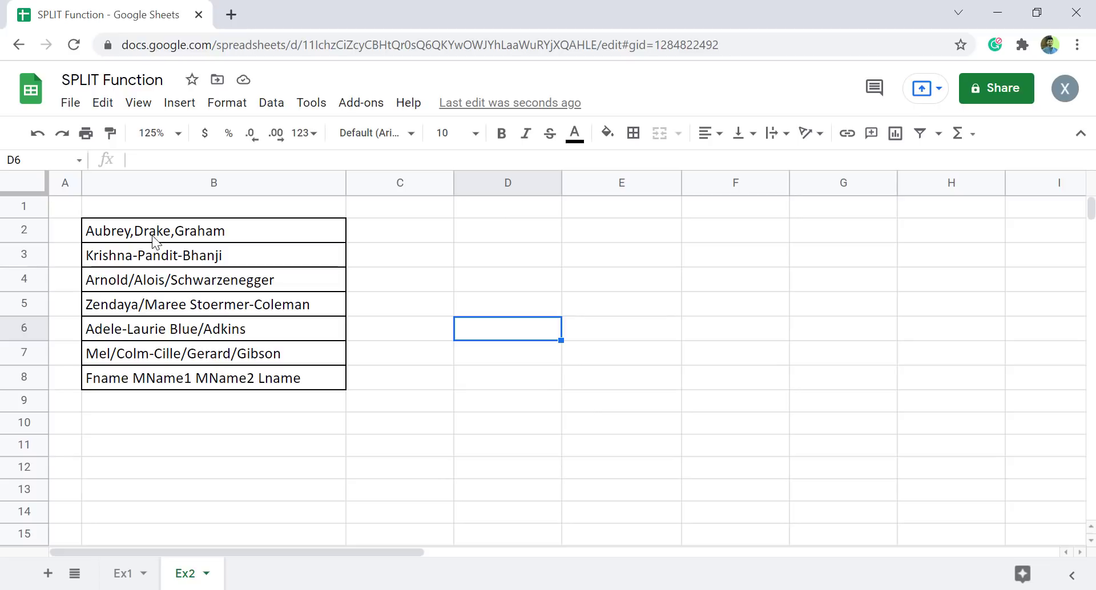
click(378, 234)
text(=)
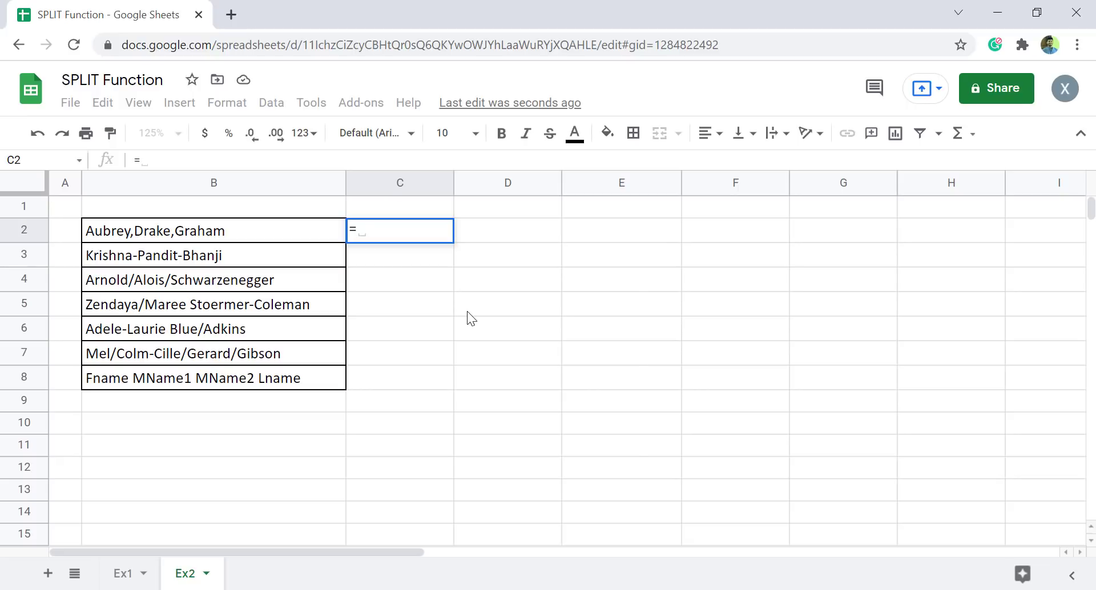
text(split()
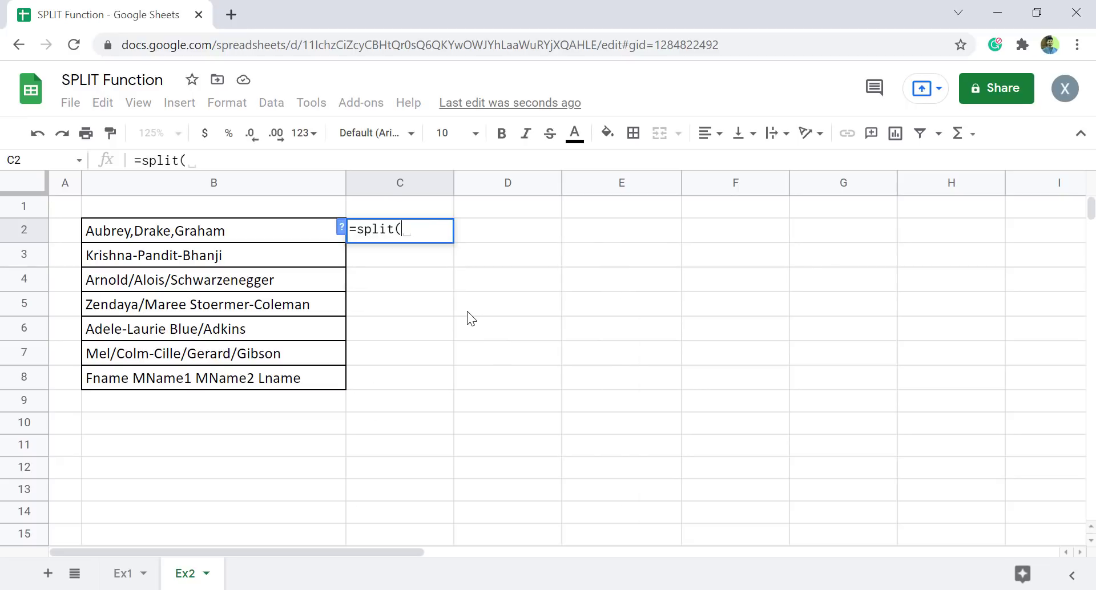
click(219, 237)
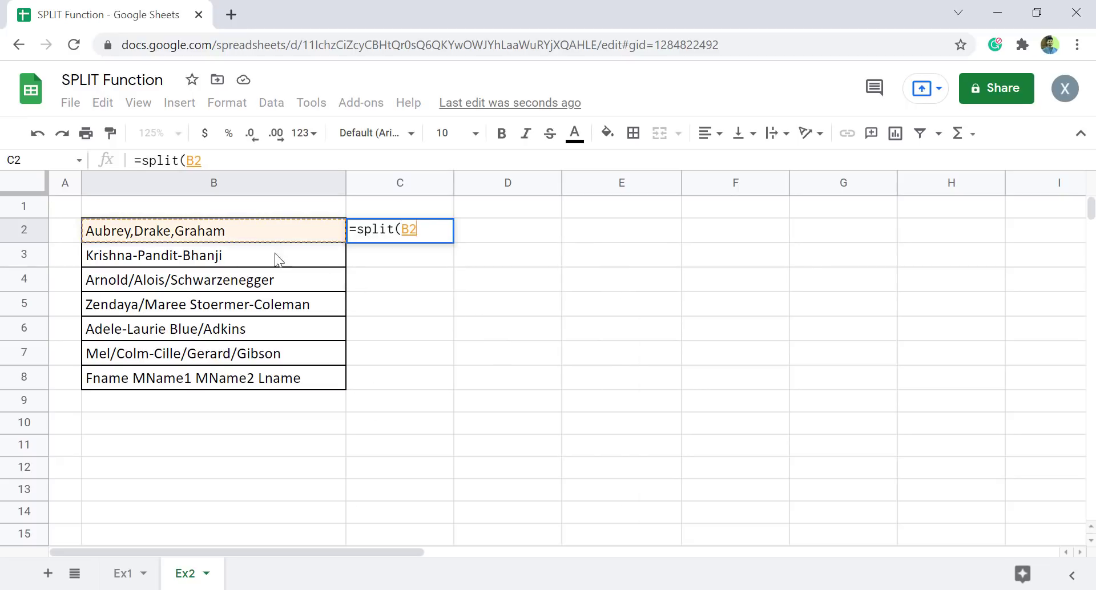
text(,)
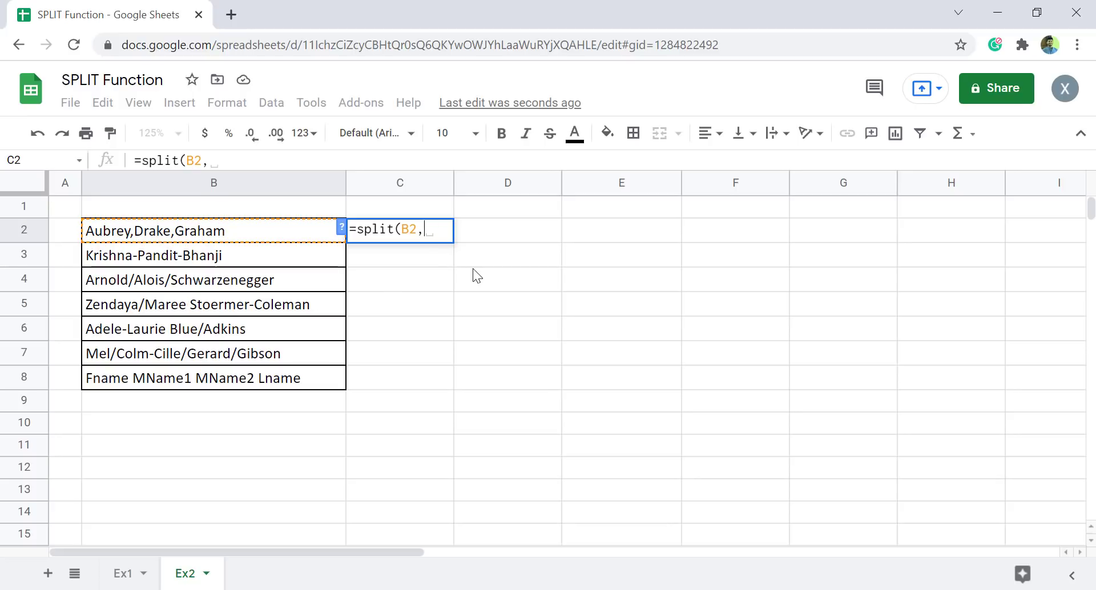
text(")
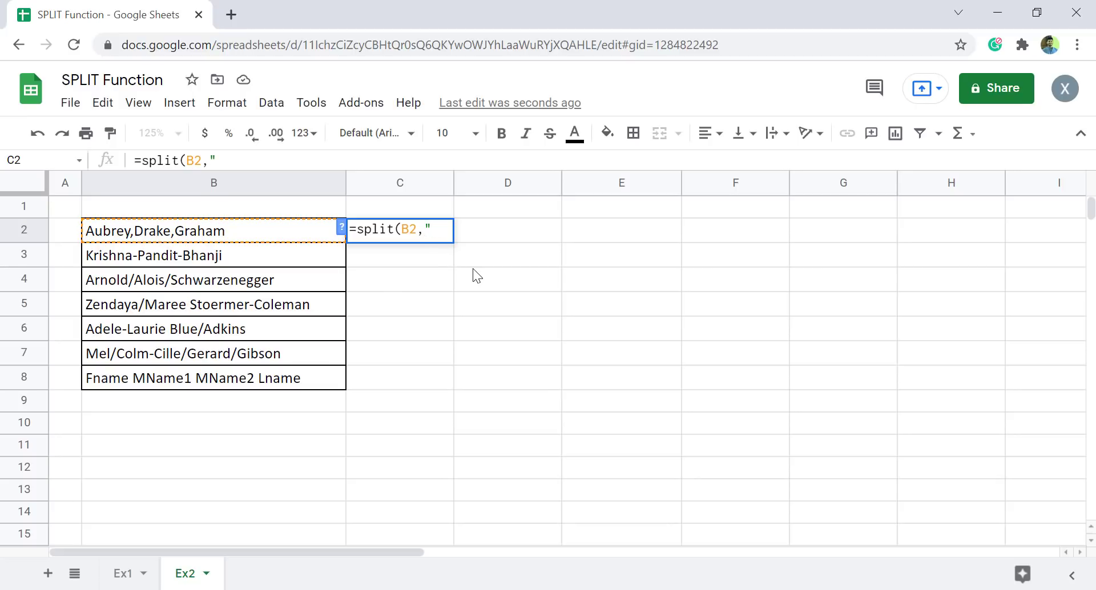
text(,-/)
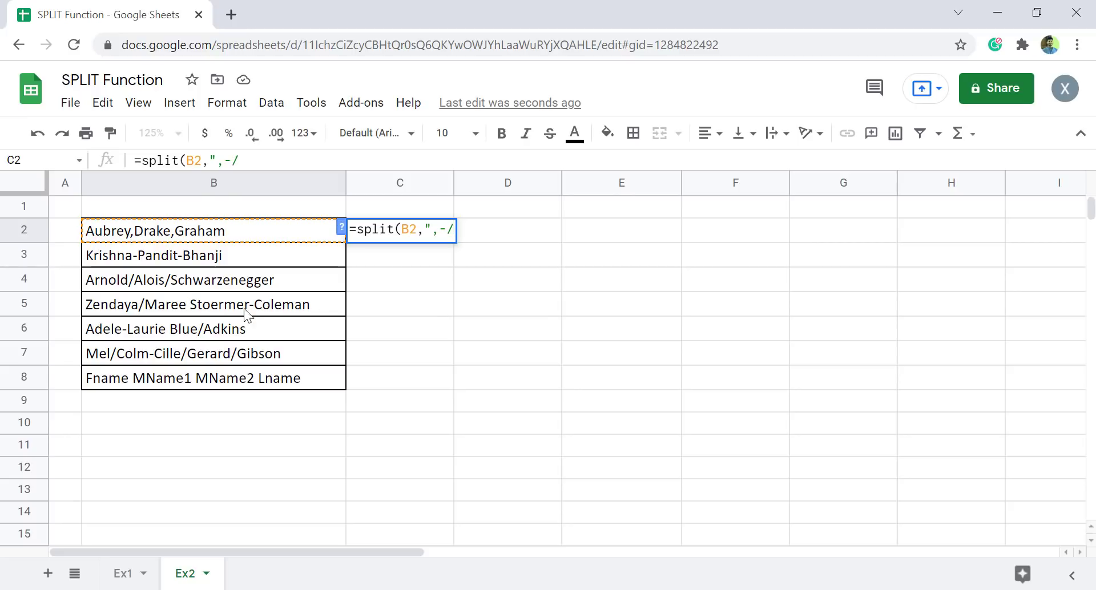
text( "))
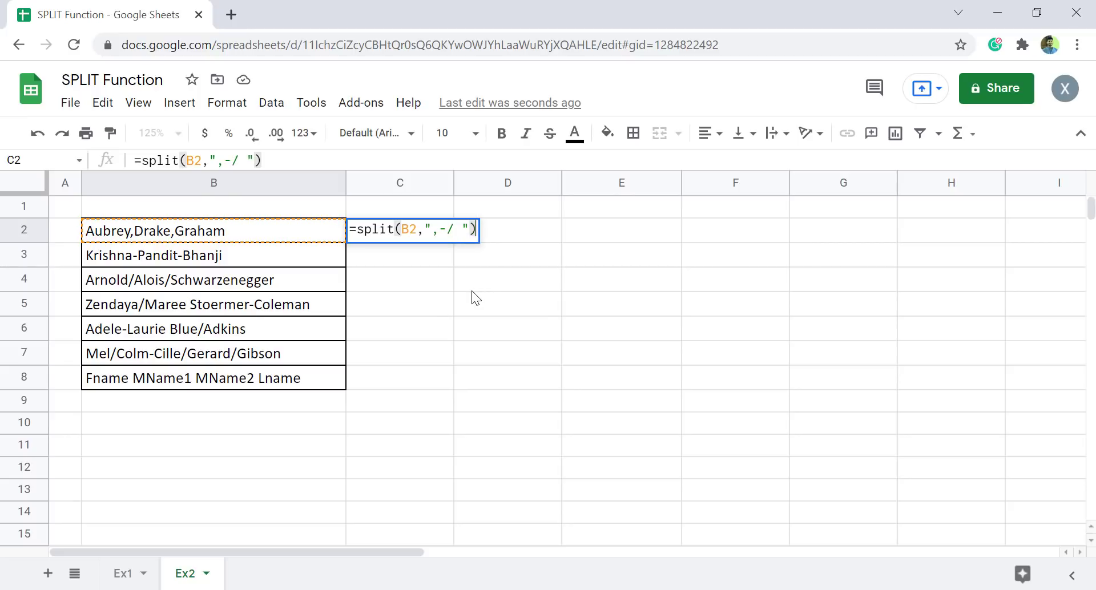
key(Return)
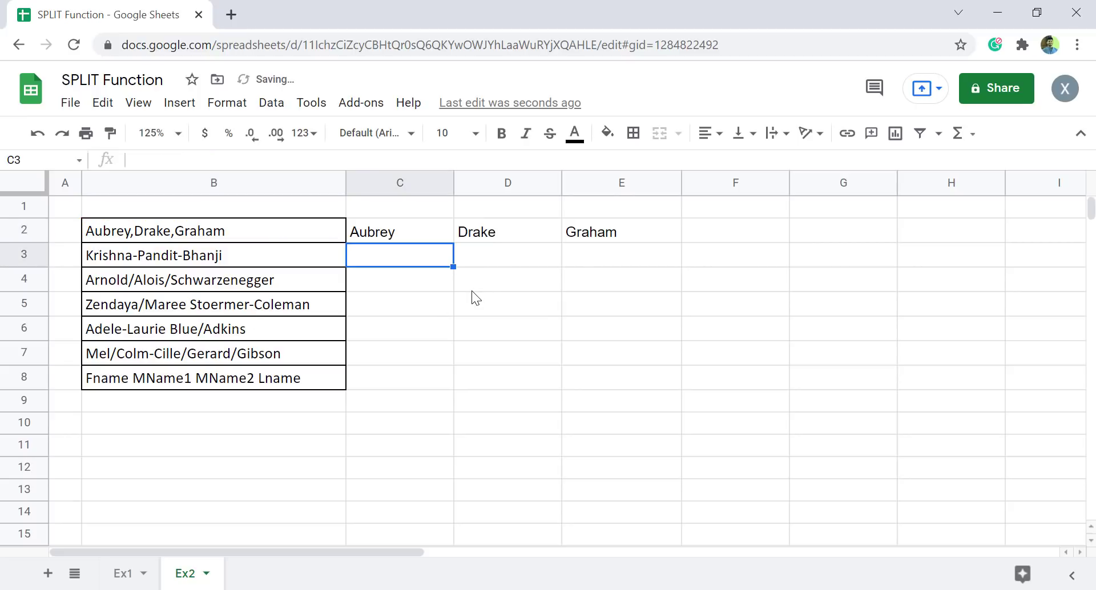
click(425, 236)
drag(452, 243, 453, 389)
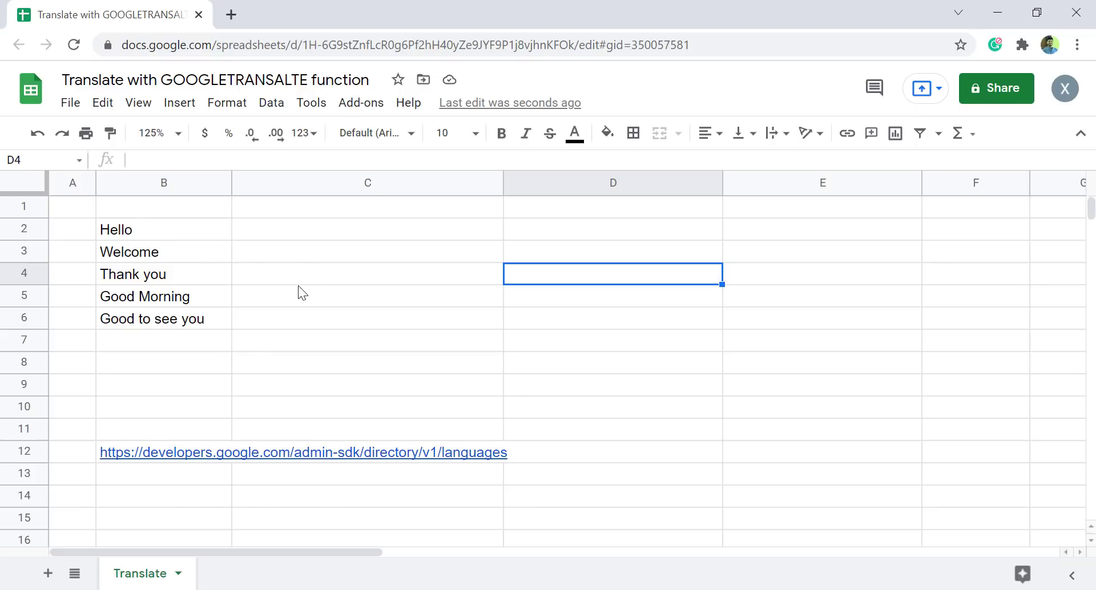
In C2 of the Translate sheet, enter =GOOGLETRANSLATE(B2,"en","ml") to translate the greeting in B2.
click(273, 232)
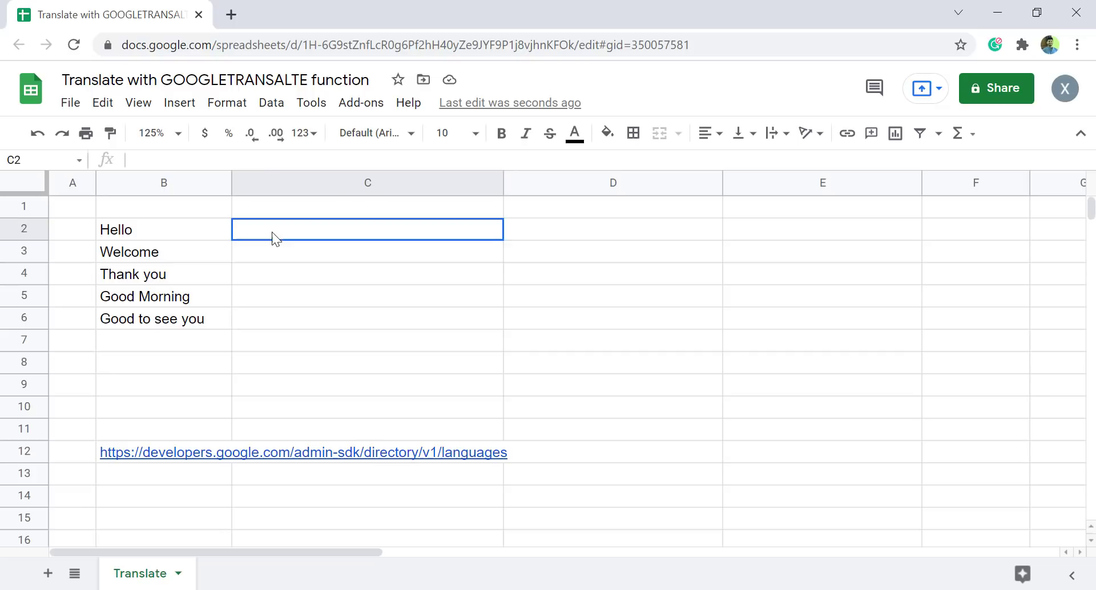
text(=)
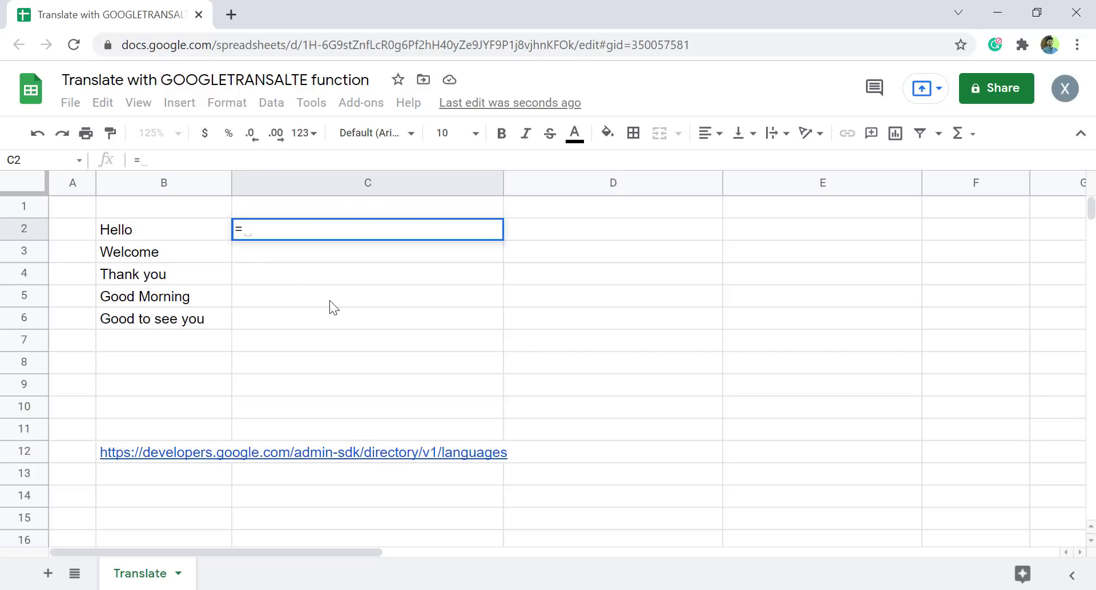
text(googlet)
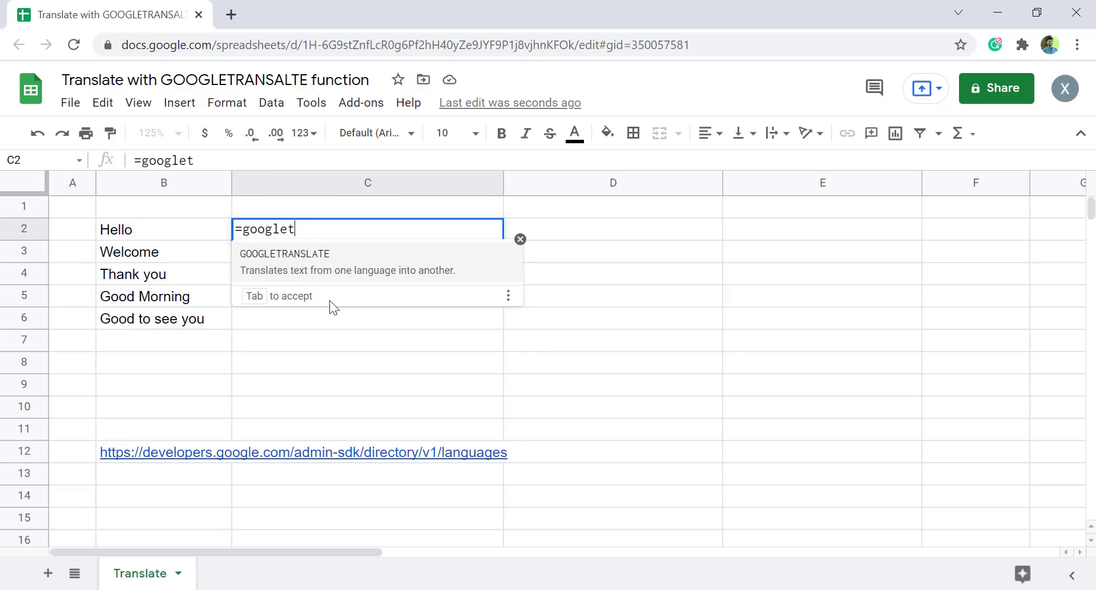
click(306, 269)
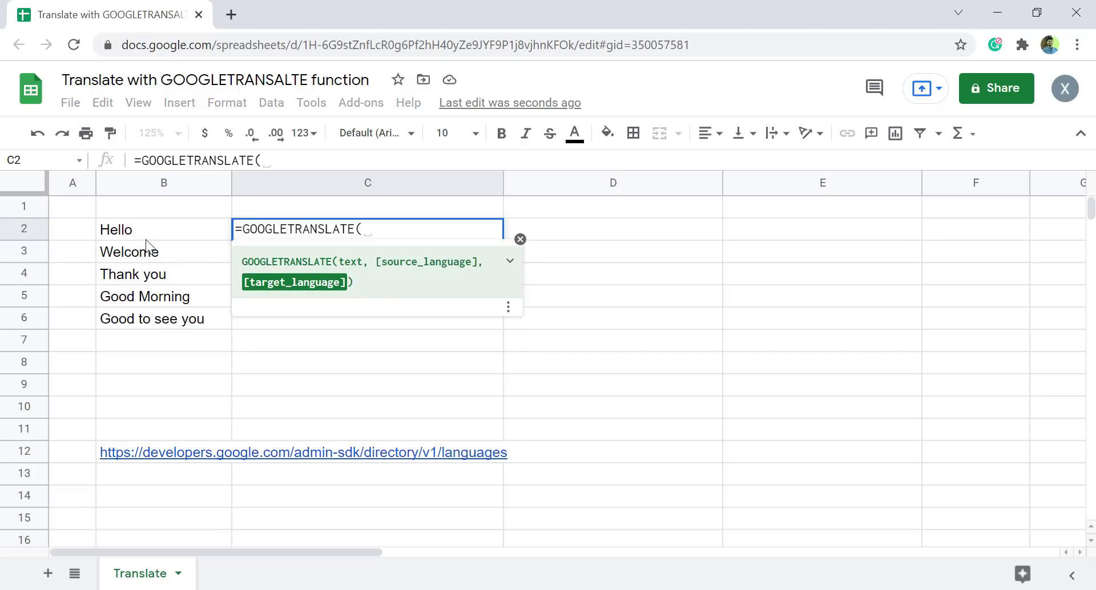
click(161, 231)
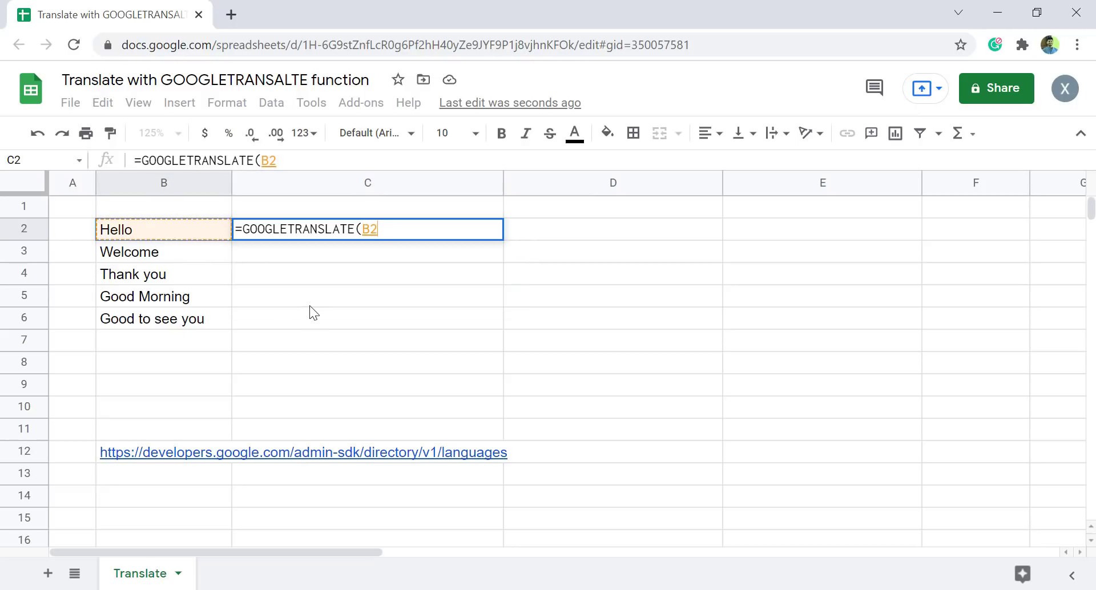
text(,)
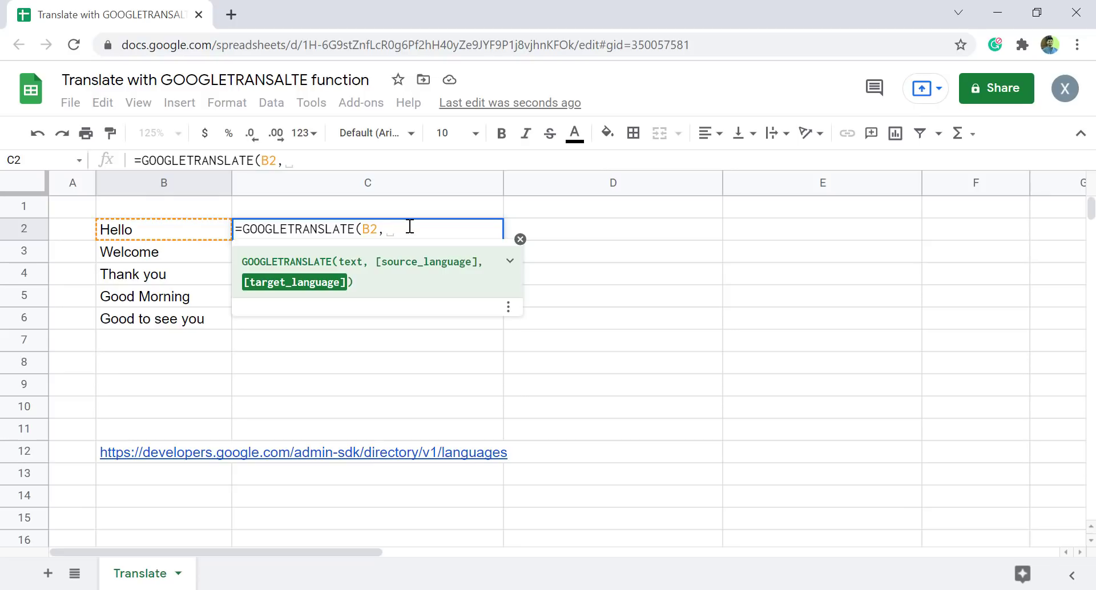
key(BackSpace)
text("en)
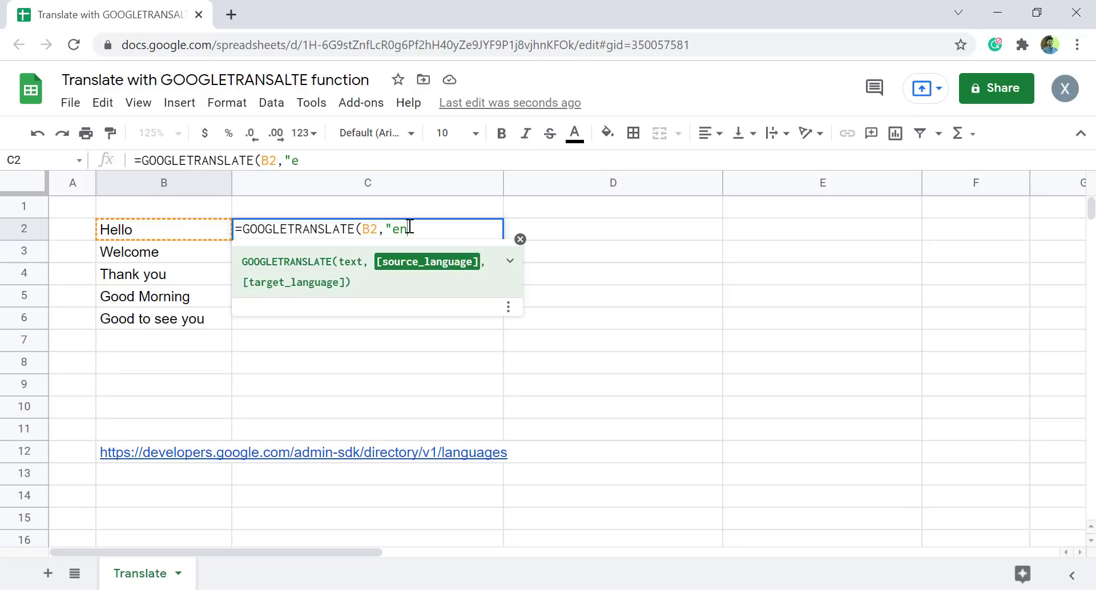
text(",)
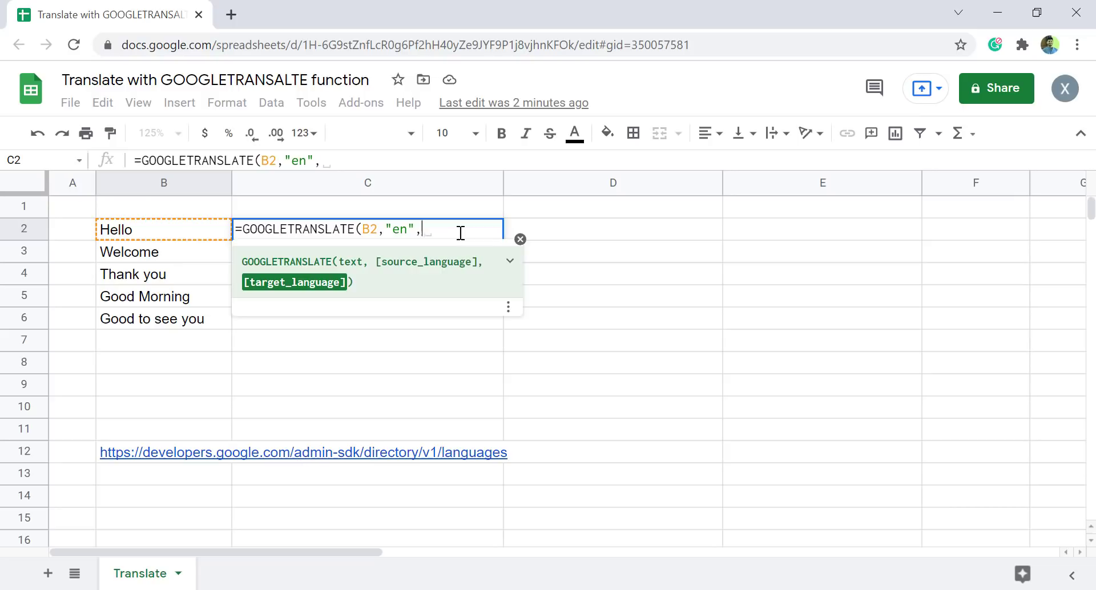
text("ml)
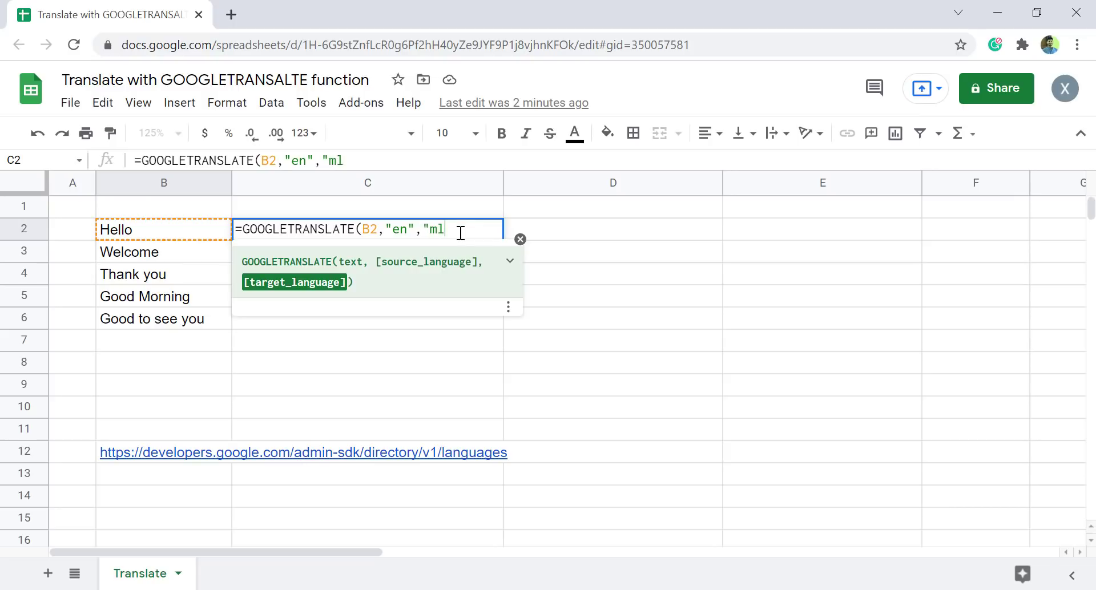
text(")
key(Return)
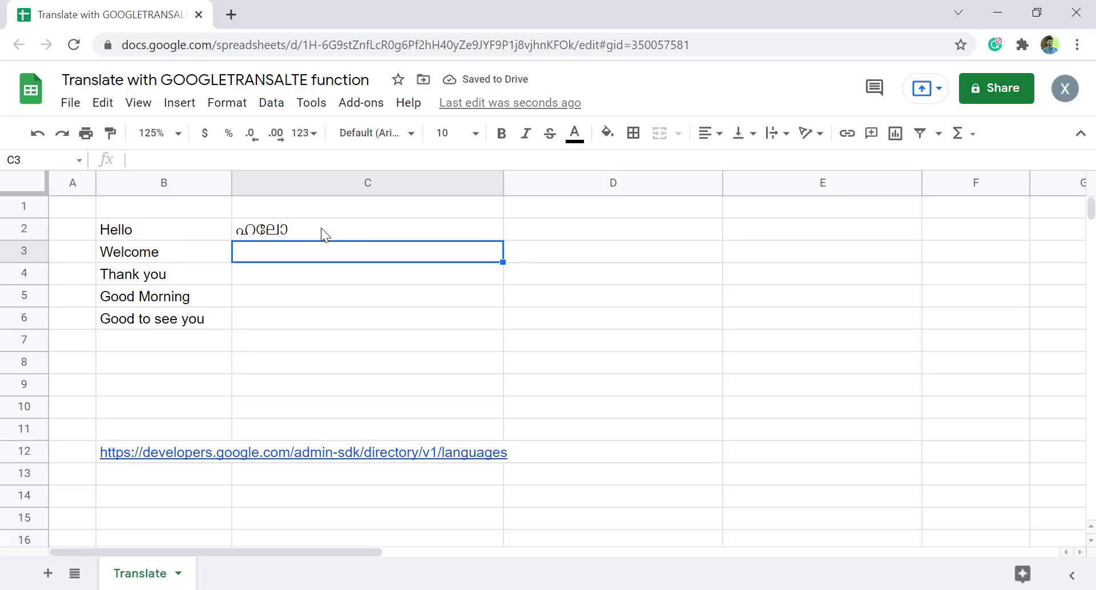
Fill the translation formula from C2 down to C6 and check the phrases in rows 4 to 6.
click(420, 234)
drag(503, 242, 497, 323)
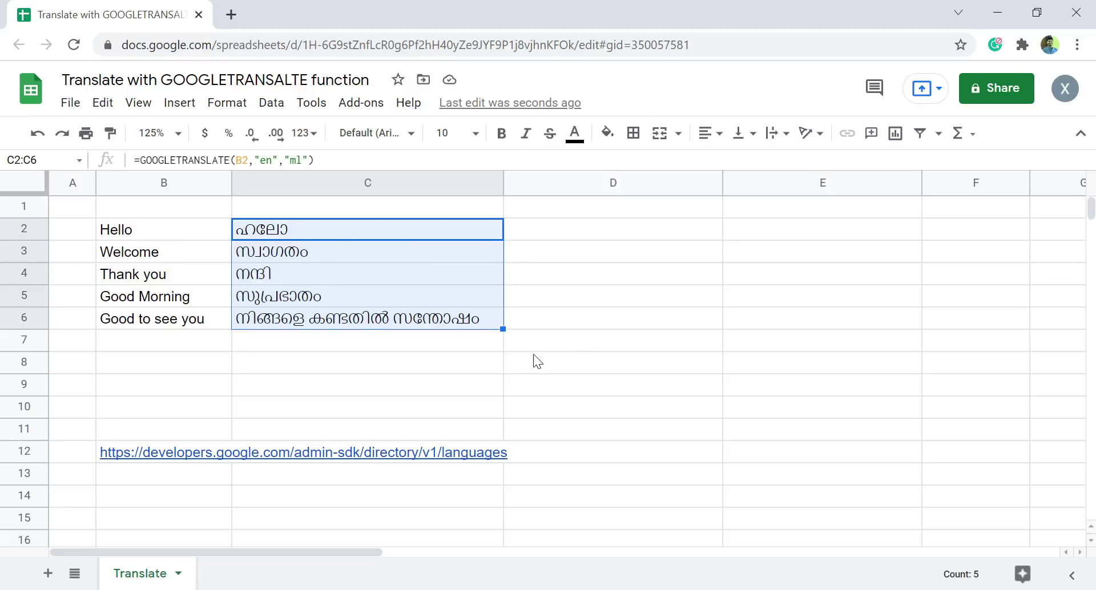
click(154, 275)
click(143, 296)
click(142, 324)
click(290, 323)
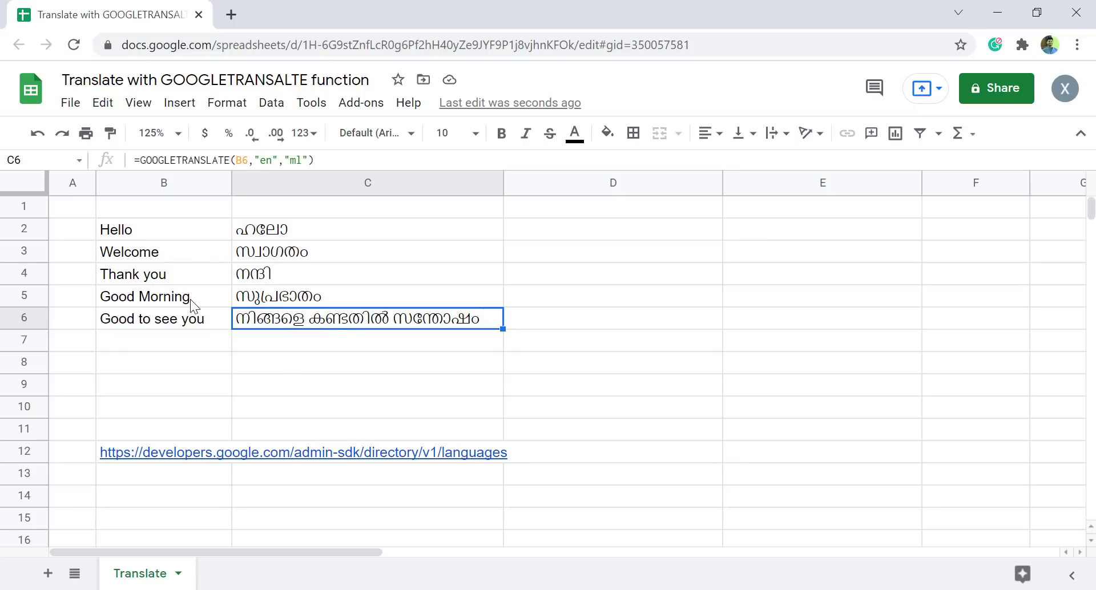
Enter =GOOGLETRANSLATE(B2,"en","hi") in D2 and fill the formula down to D6.
click(558, 231)
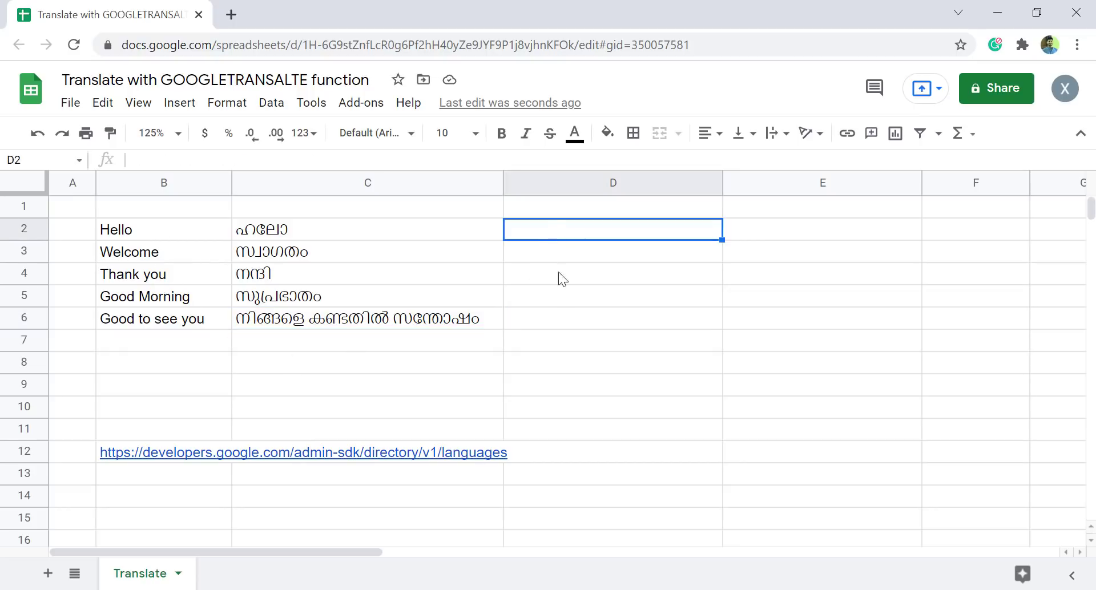
text(=googl)
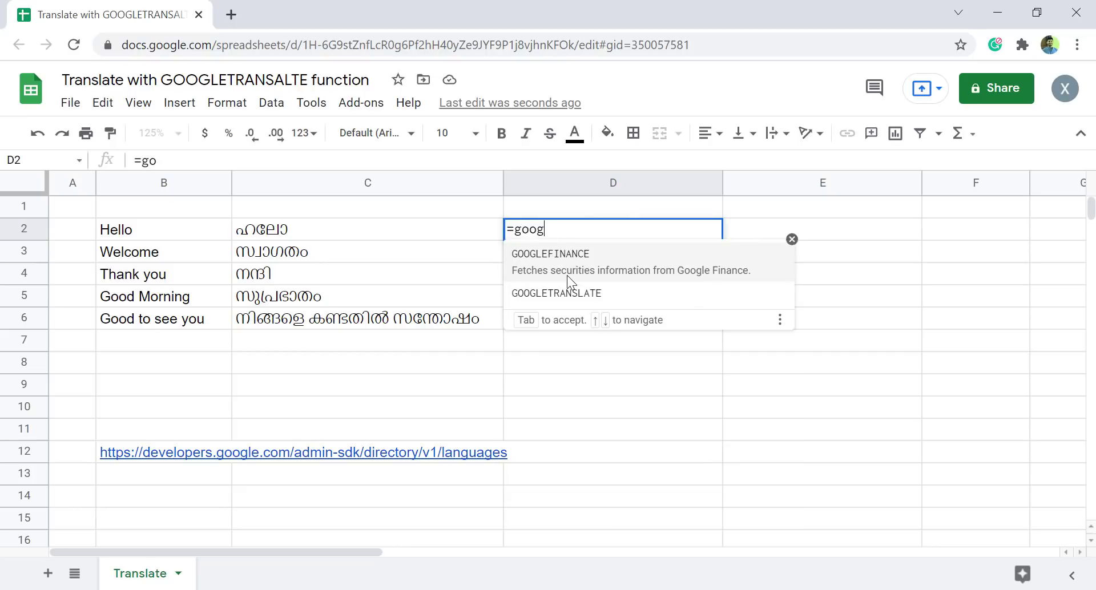
click(566, 292)
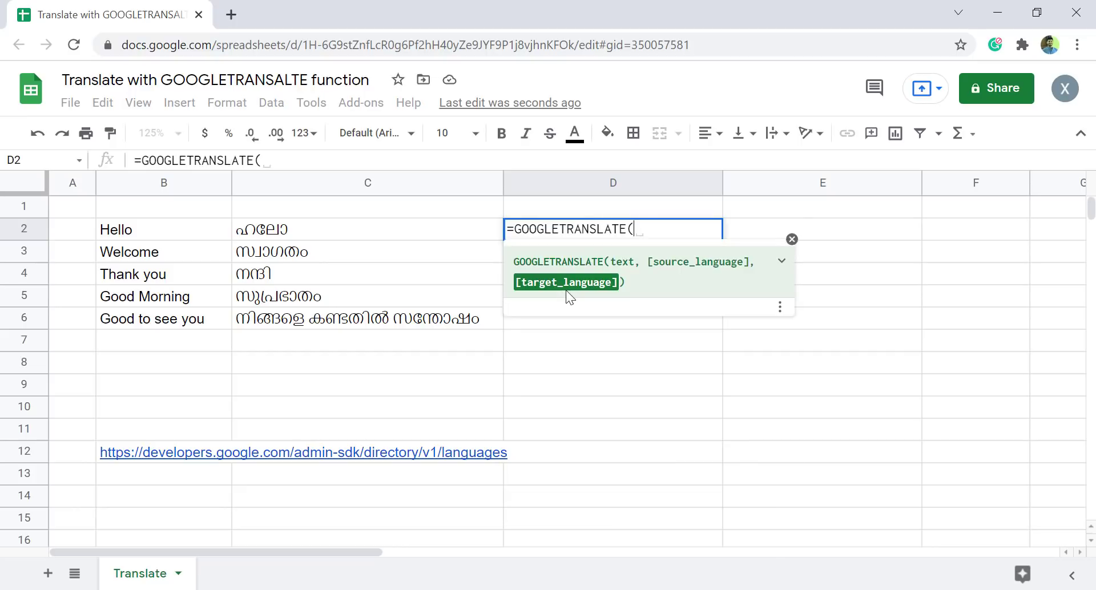
click(173, 224)
text(,)
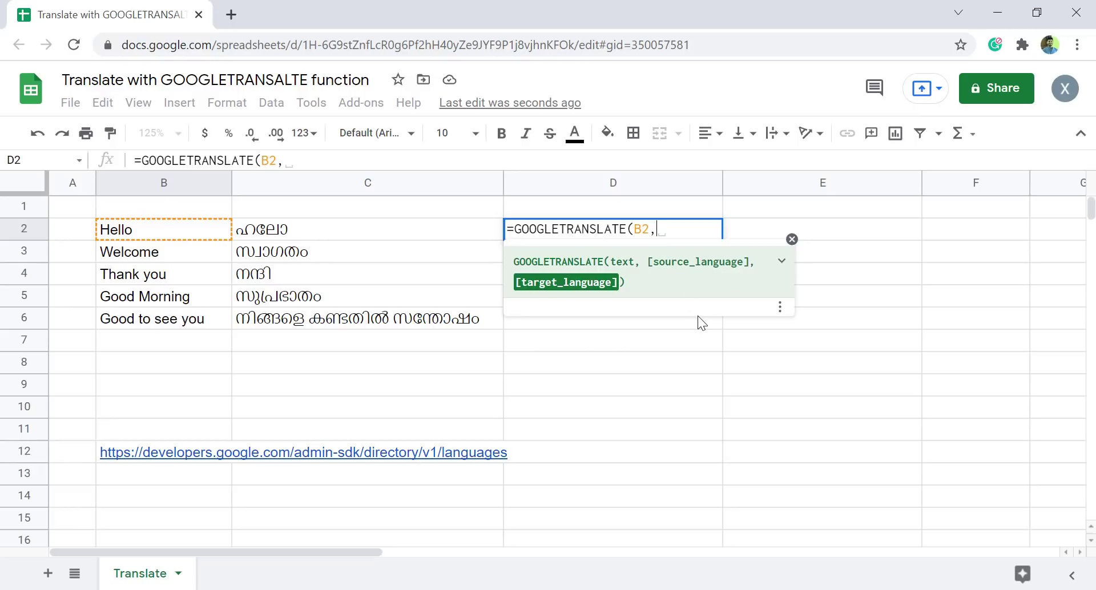
text("en",)
key(BackSpace)
text("h)
text(i")
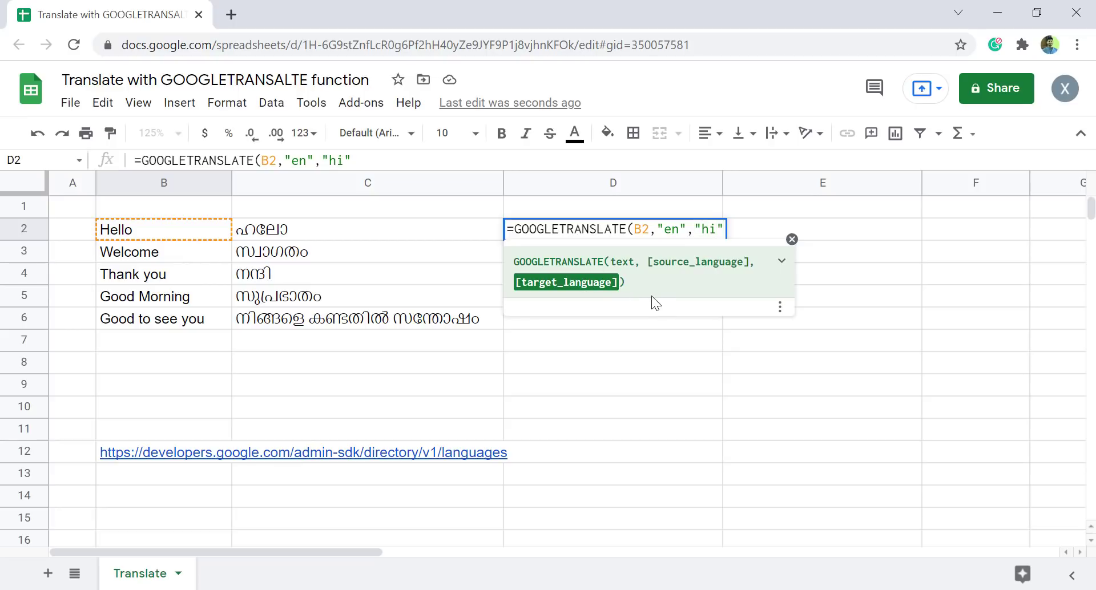
key(Return)
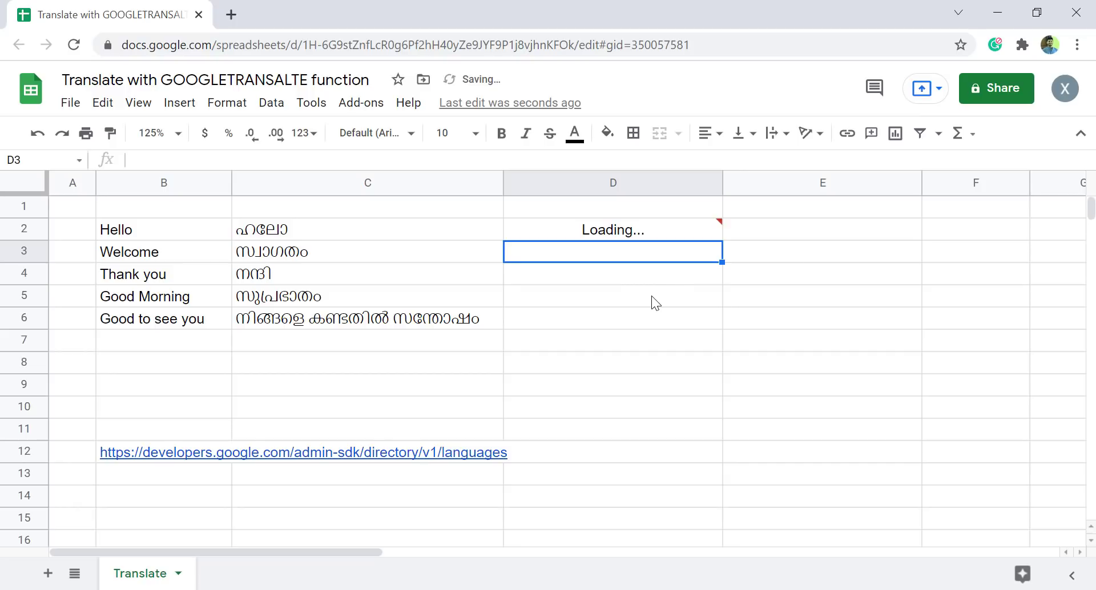
click(701, 229)
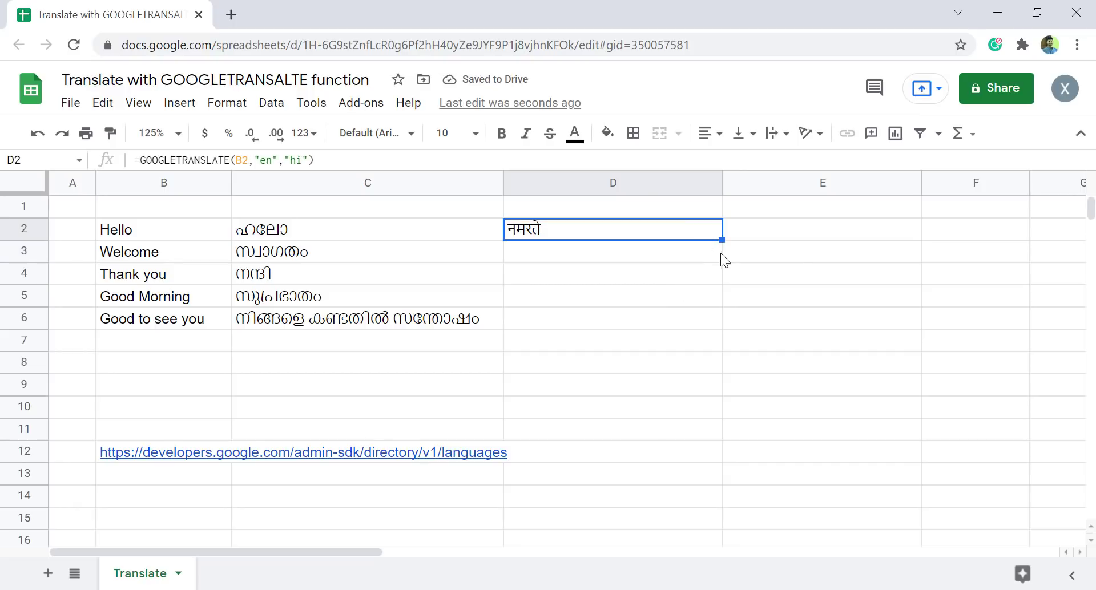
drag(723, 241, 714, 319)
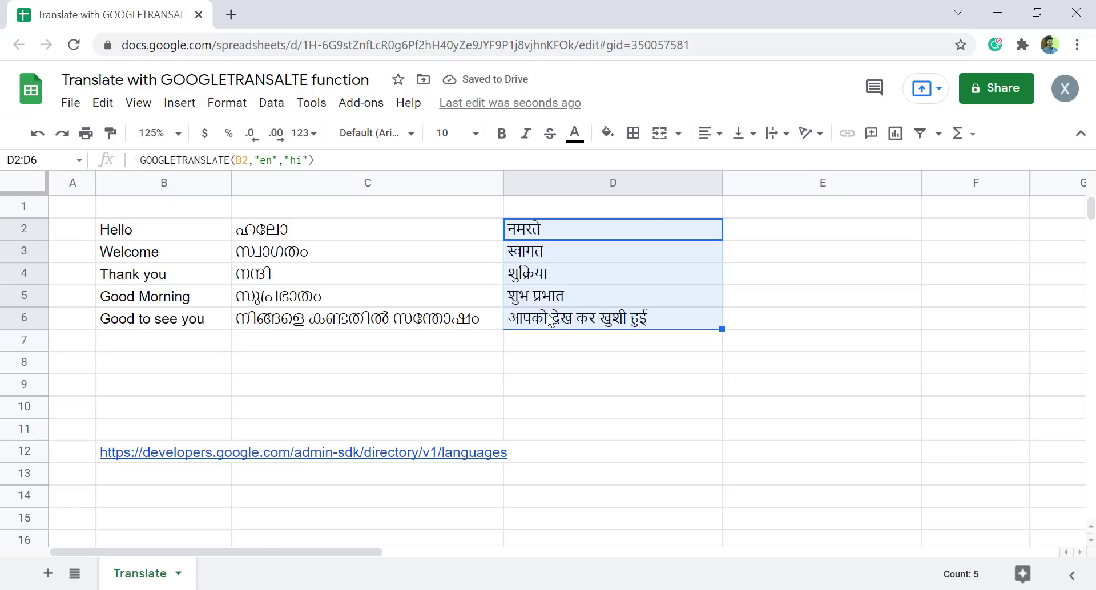
Open the language codes link in B12, look through the table of supported codes, and return to the spreadsheet.
click(174, 461)
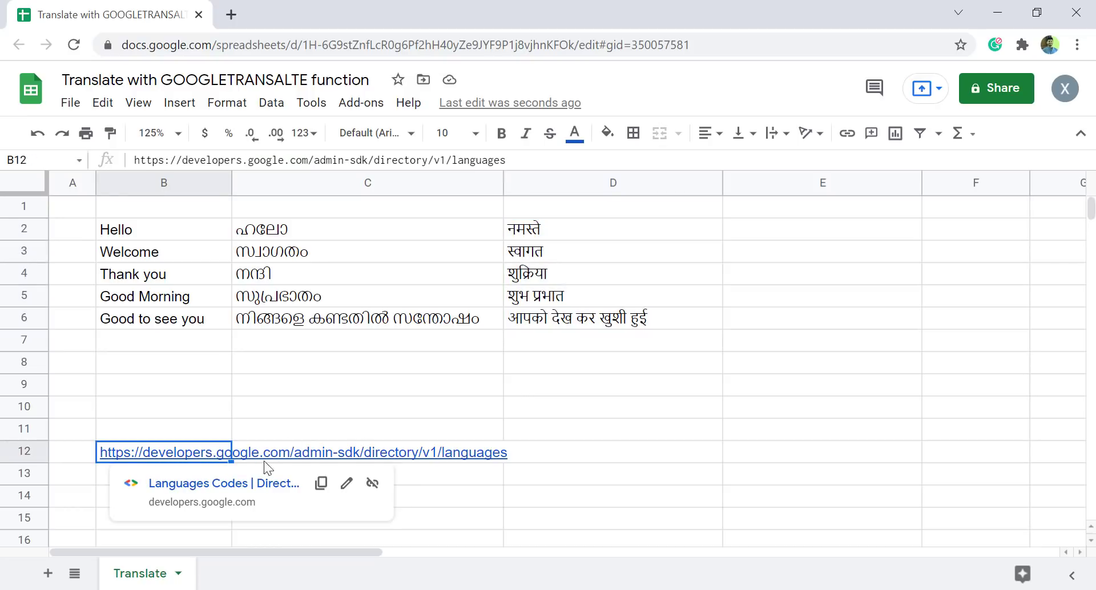
click(198, 486)
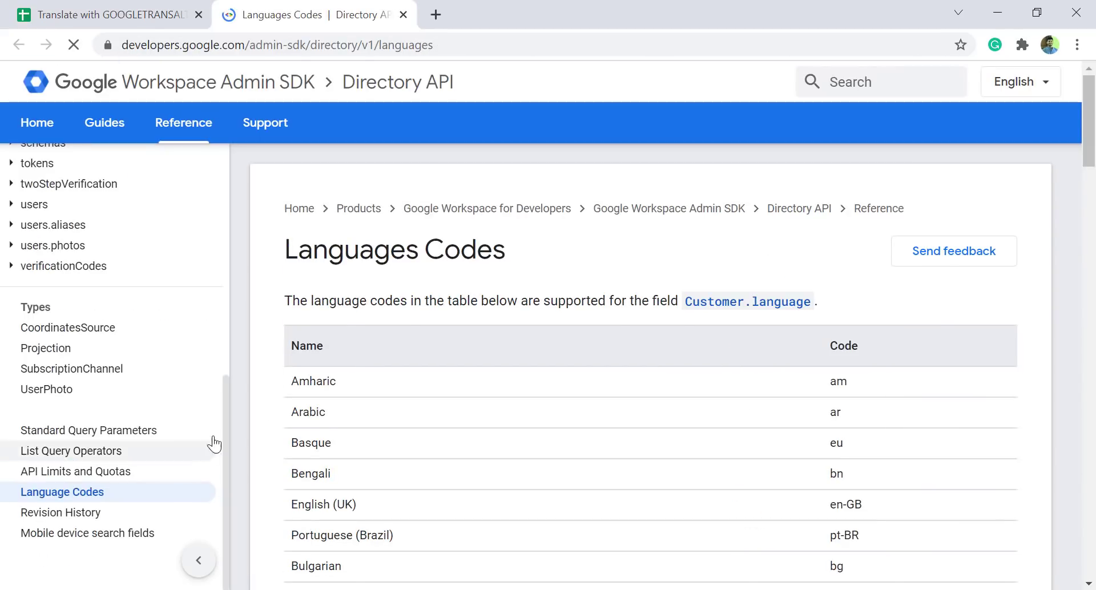
scroll(330, 353, down, 15)
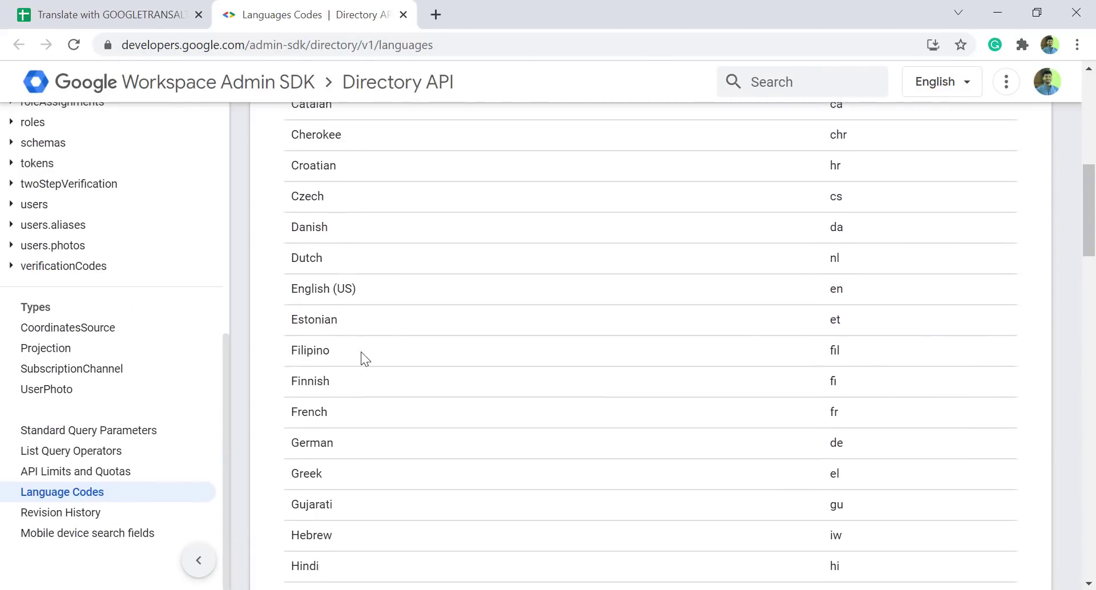
scroll(458, 354, down, 8)
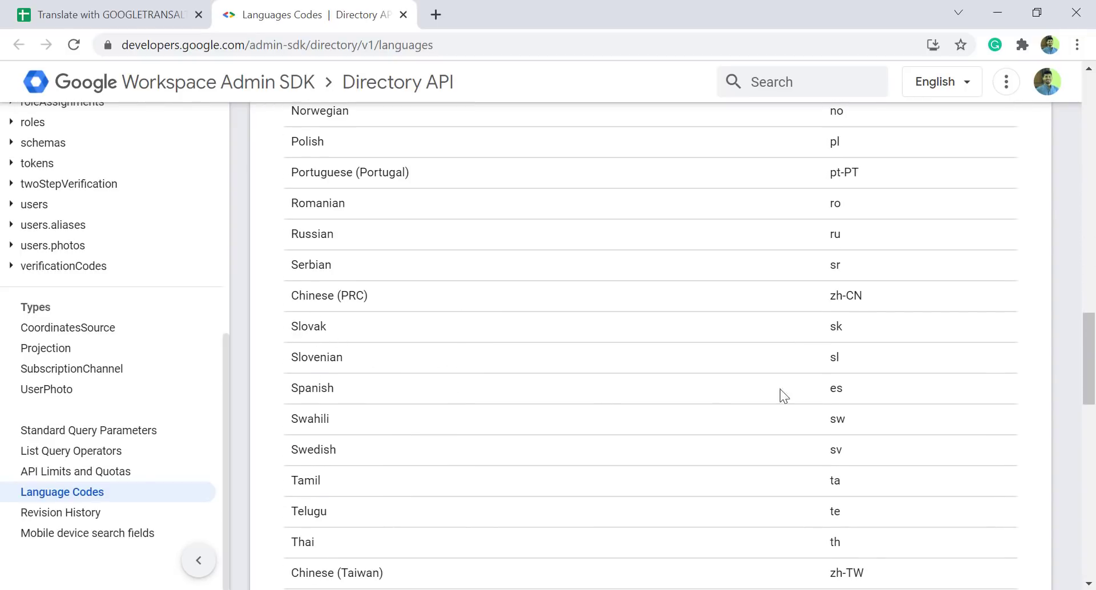
click(118, 15)
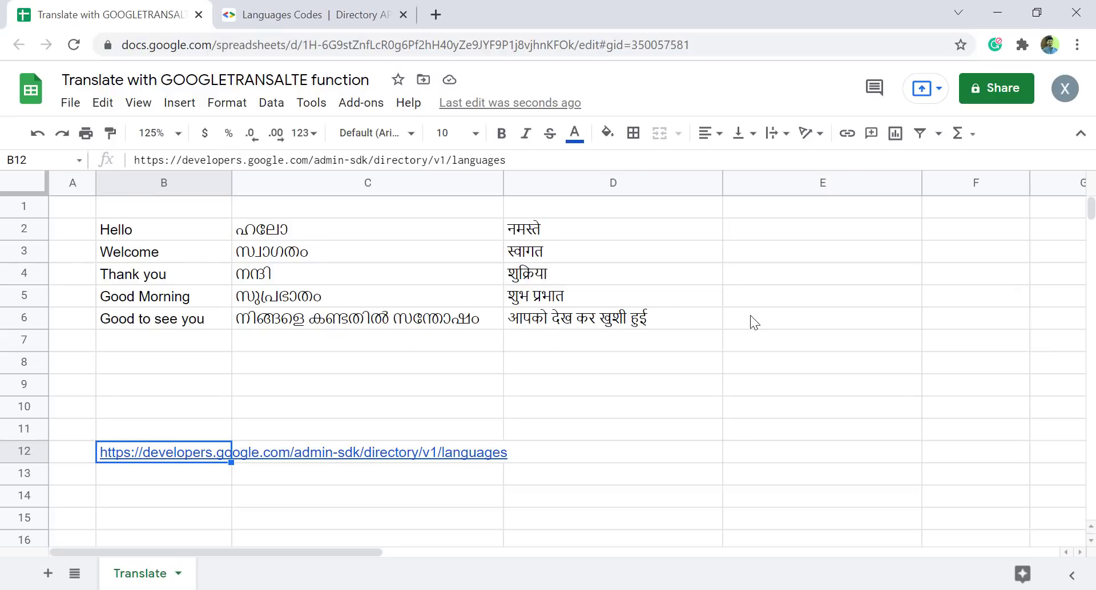
Enter =GOOGLETRANSLATE(B2,"en","es") in E2 and fill the formula down to E6.
click(757, 229)
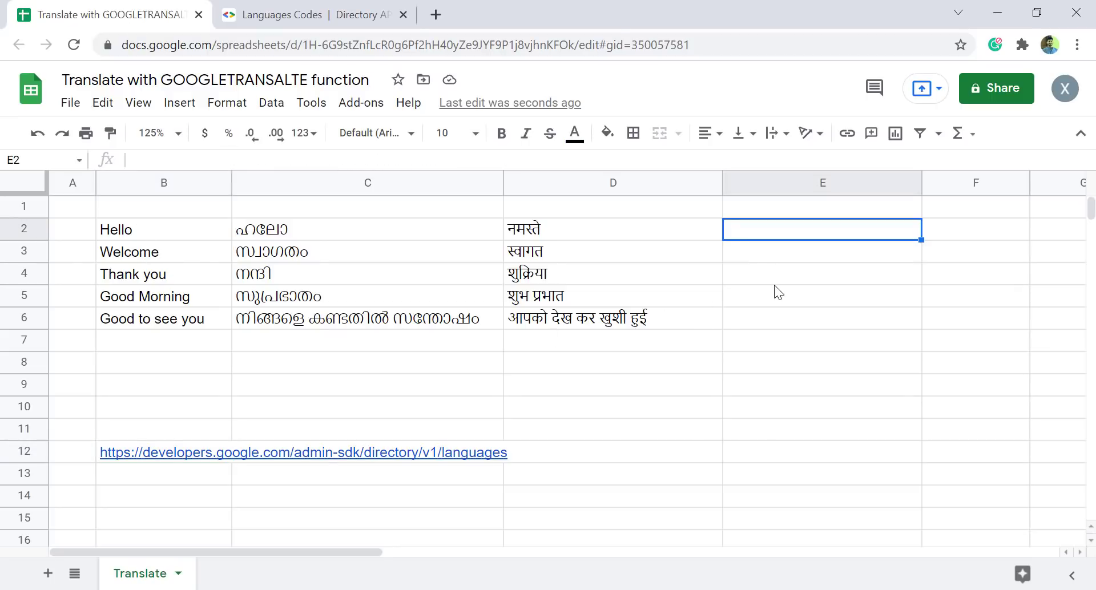
text(=goog)
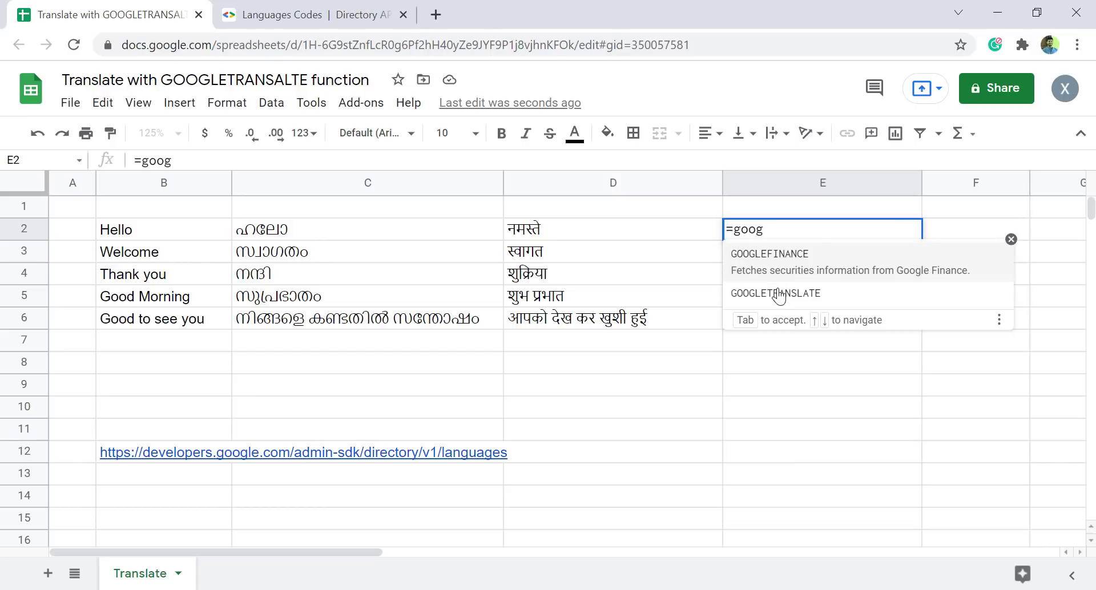
click(776, 292)
click(200, 229)
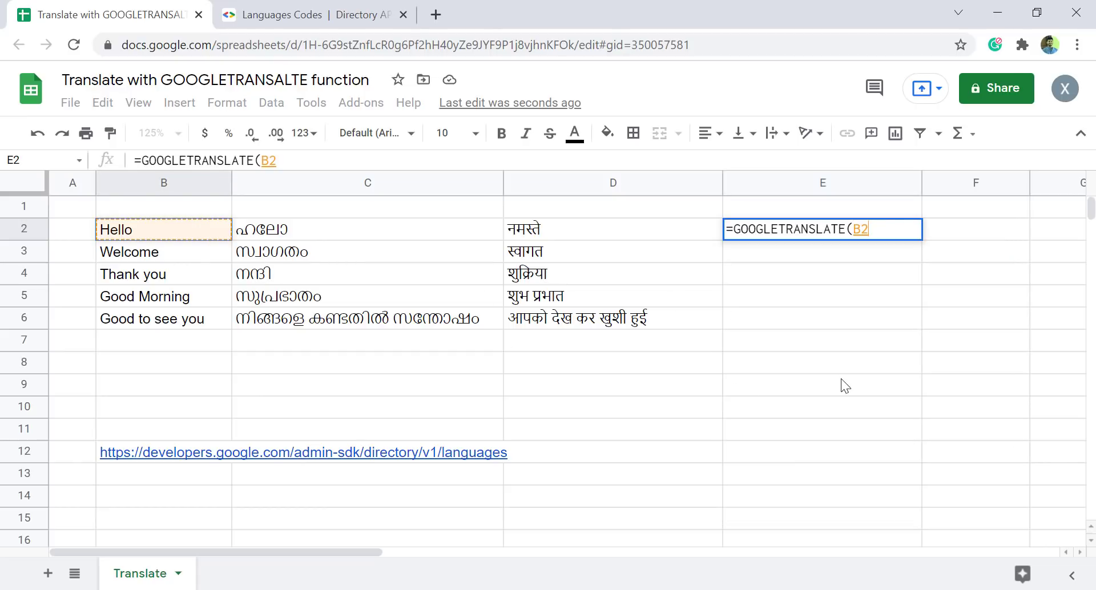
text(,)
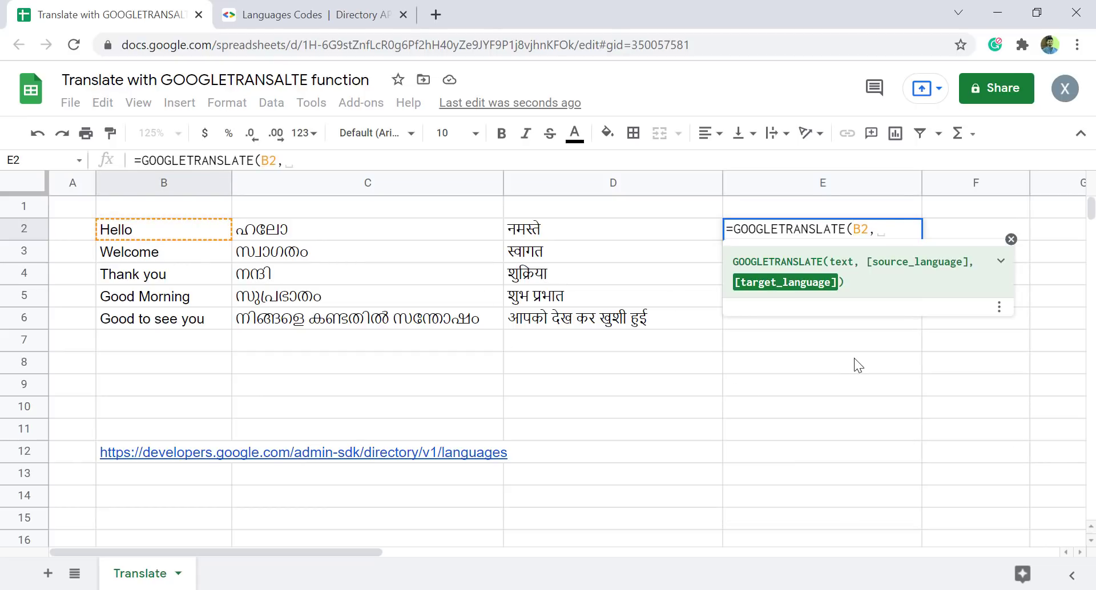
text("en")
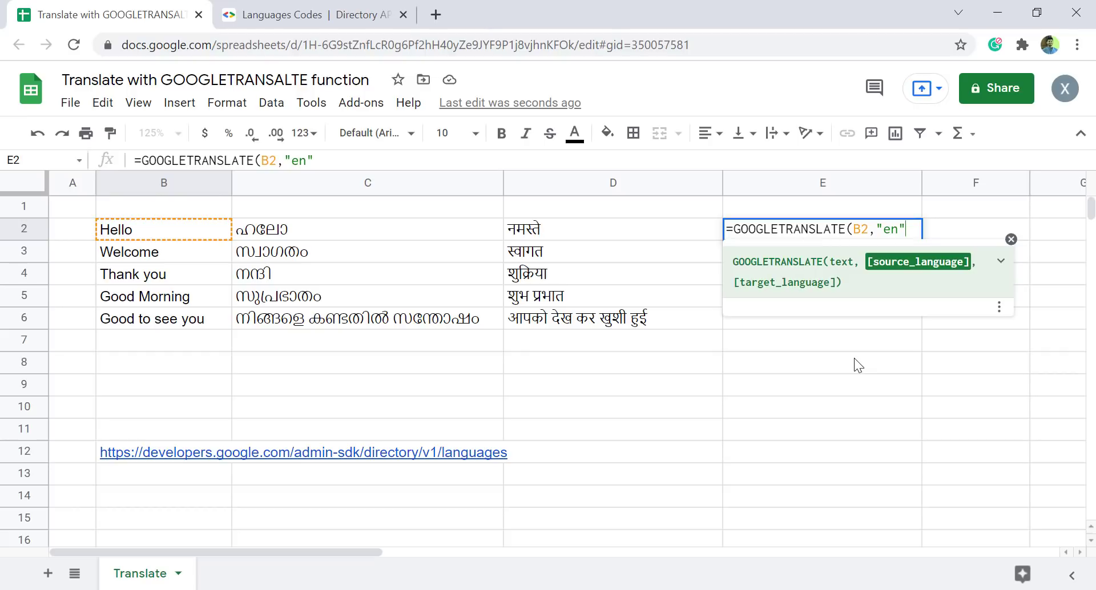
text(,)
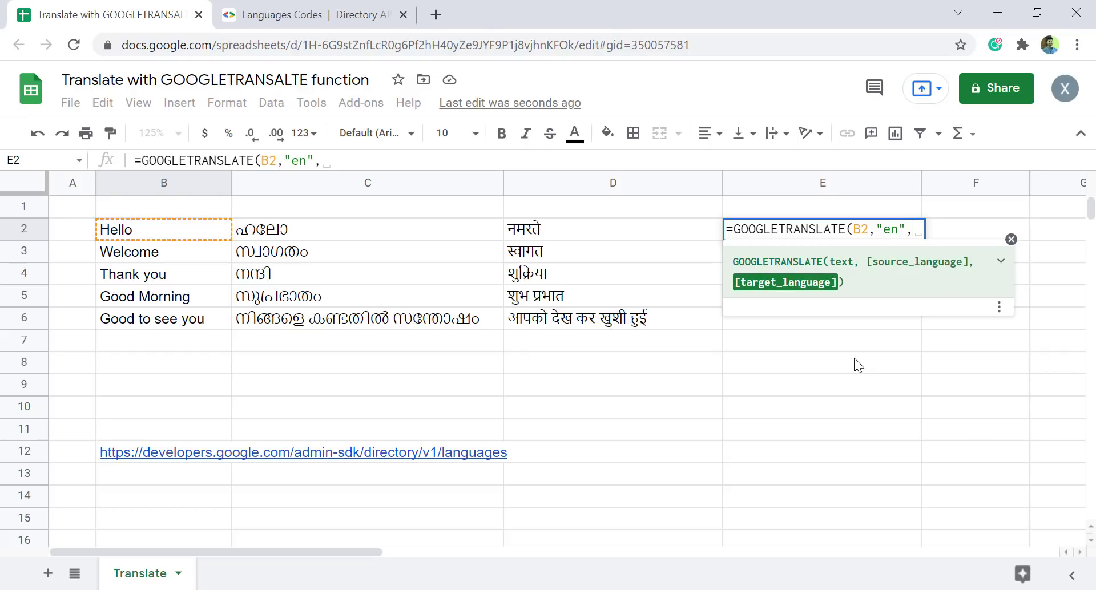
text("es")
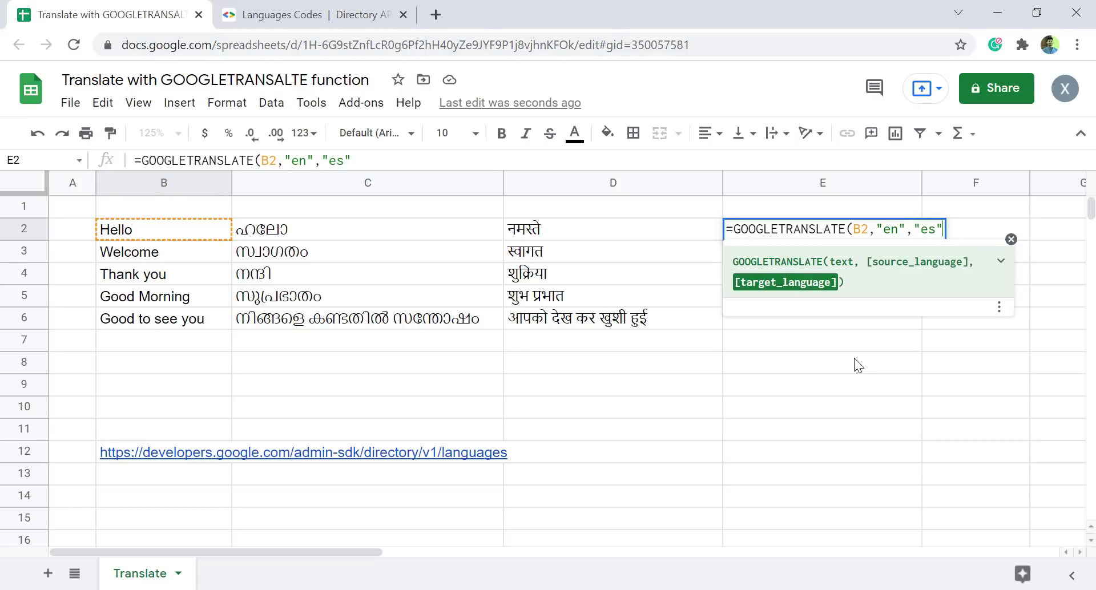
key(Return)
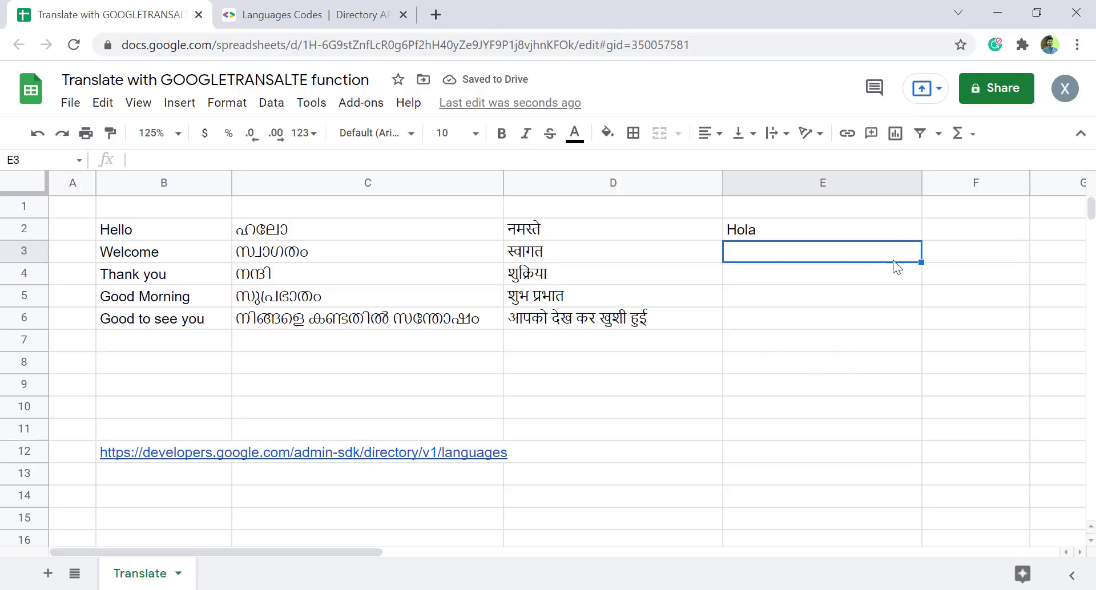
click(905, 231)
drag(921, 241, 919, 320)
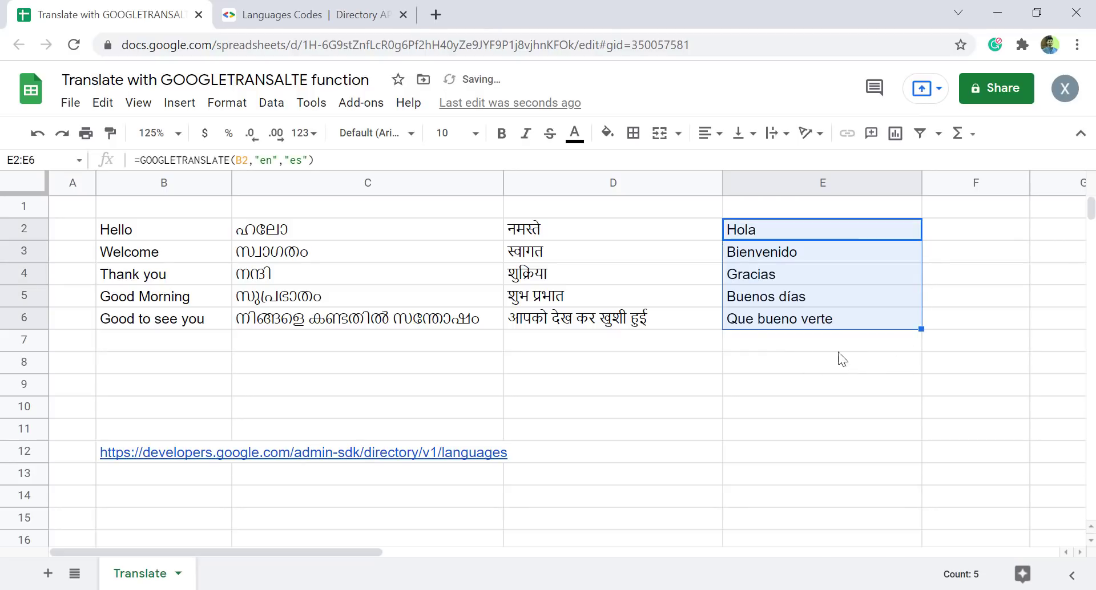
Add the phrase "Good Night" in B7 and fill the translation formulas from C6:E6 down into row 7.
click(186, 341)
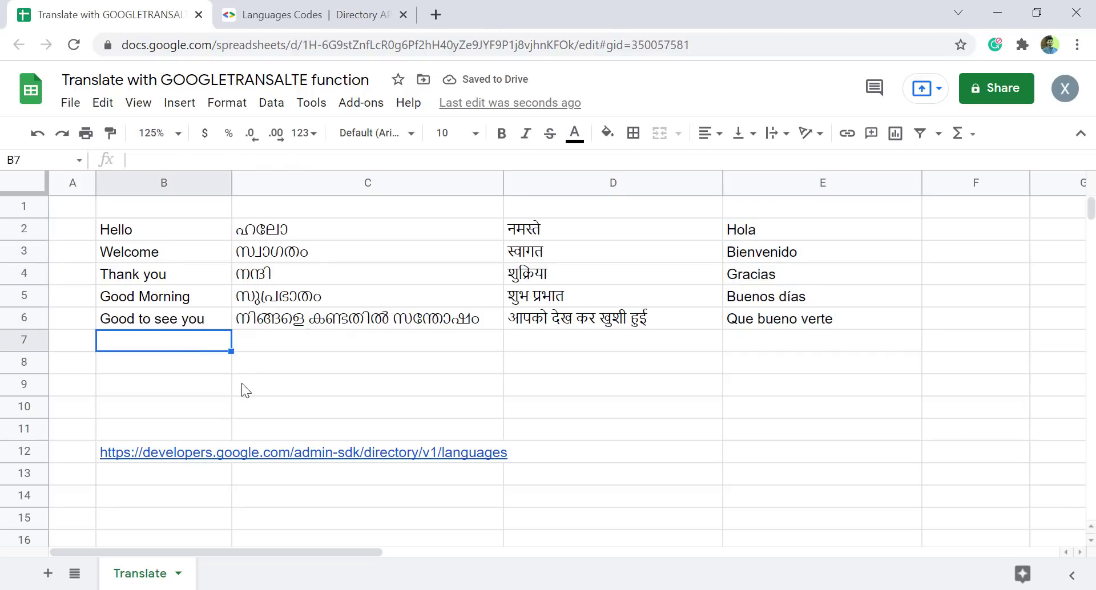
text(Good Night)
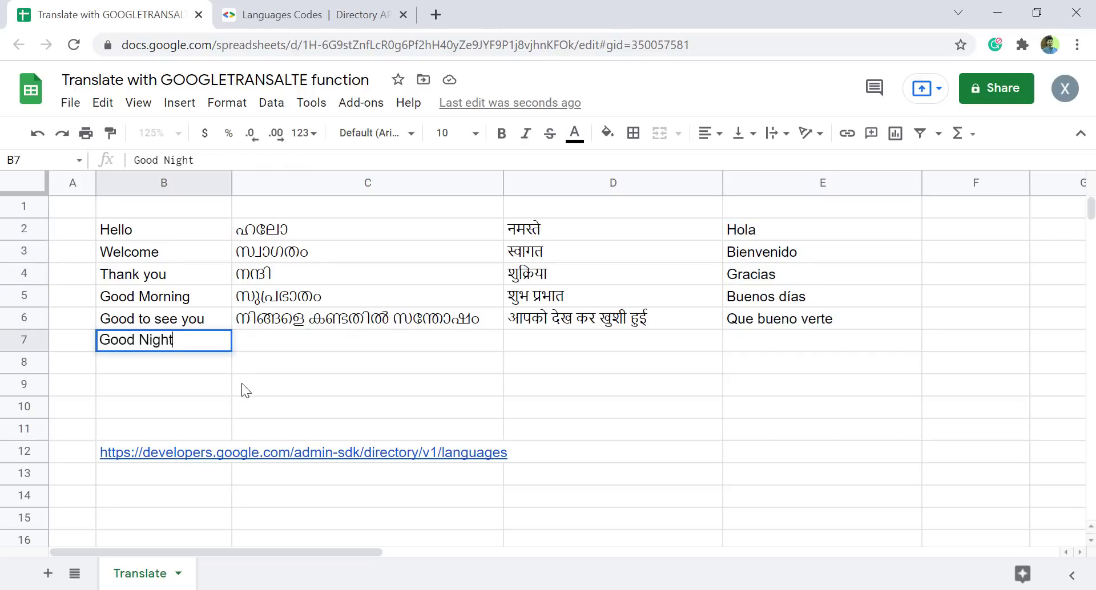
key(Return)
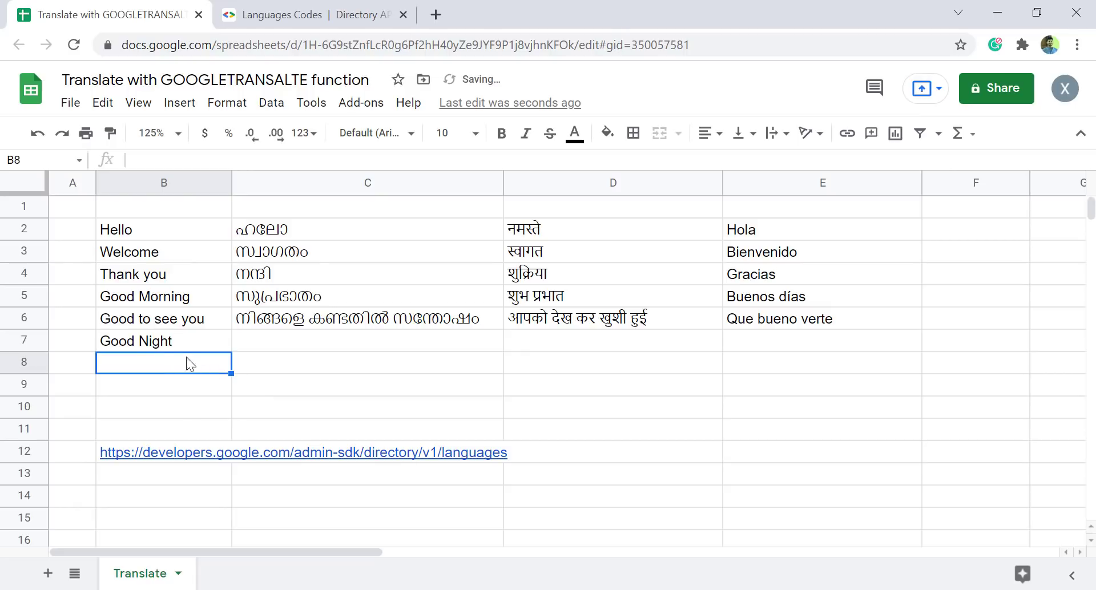
click(475, 319)
shift+click(759, 325)
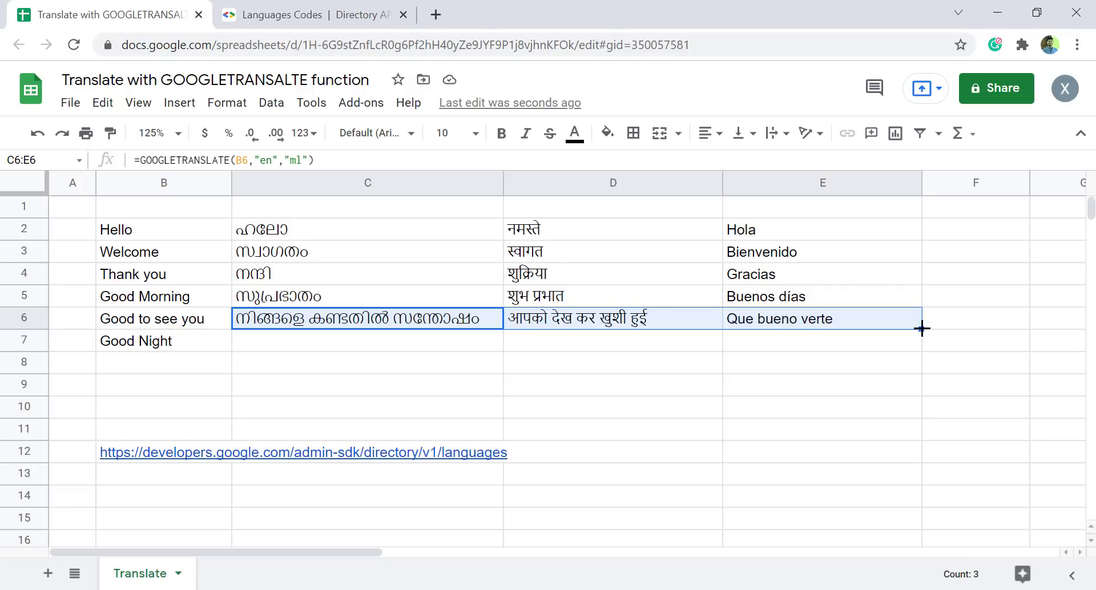
drag(921, 328, 919, 349)
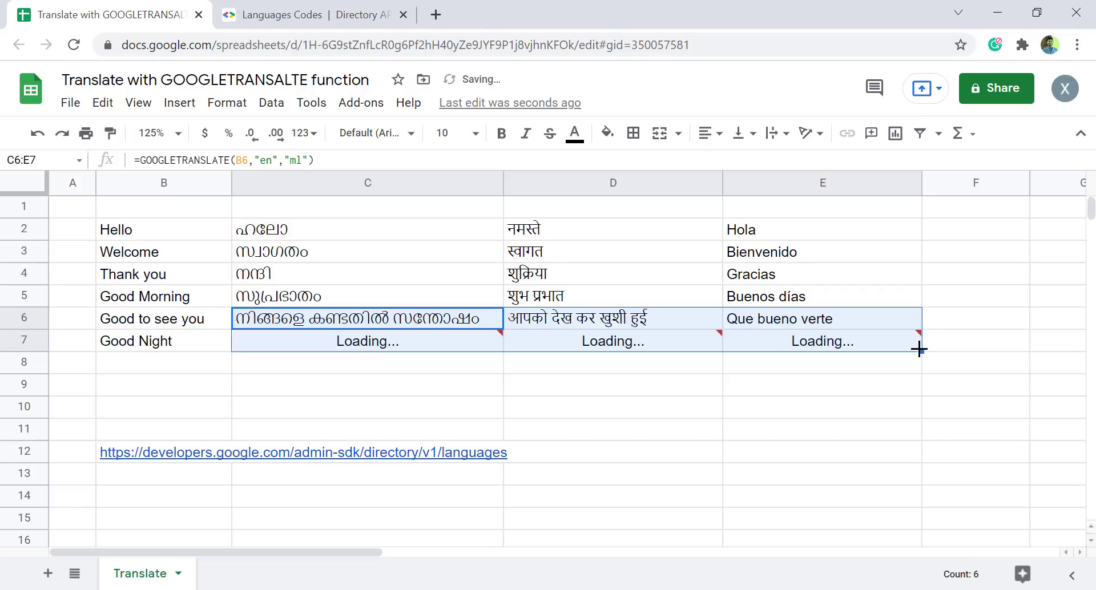
click(594, 393)
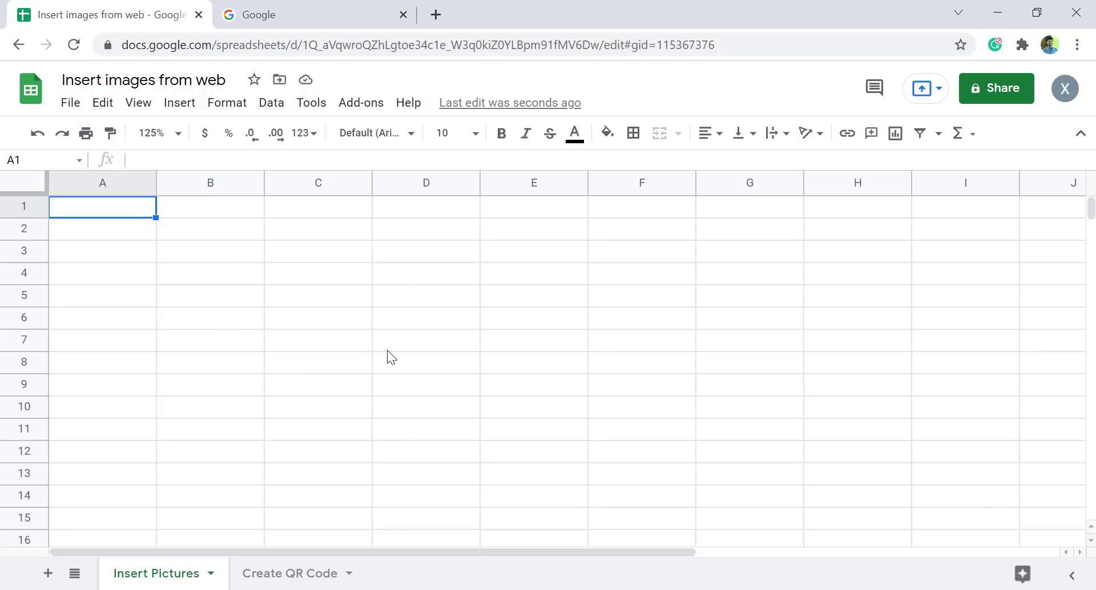
Switch to the Google page, search for "mohanlal", and open the actor's Wikipedia article.
click(285, 15)
click(406, 243)
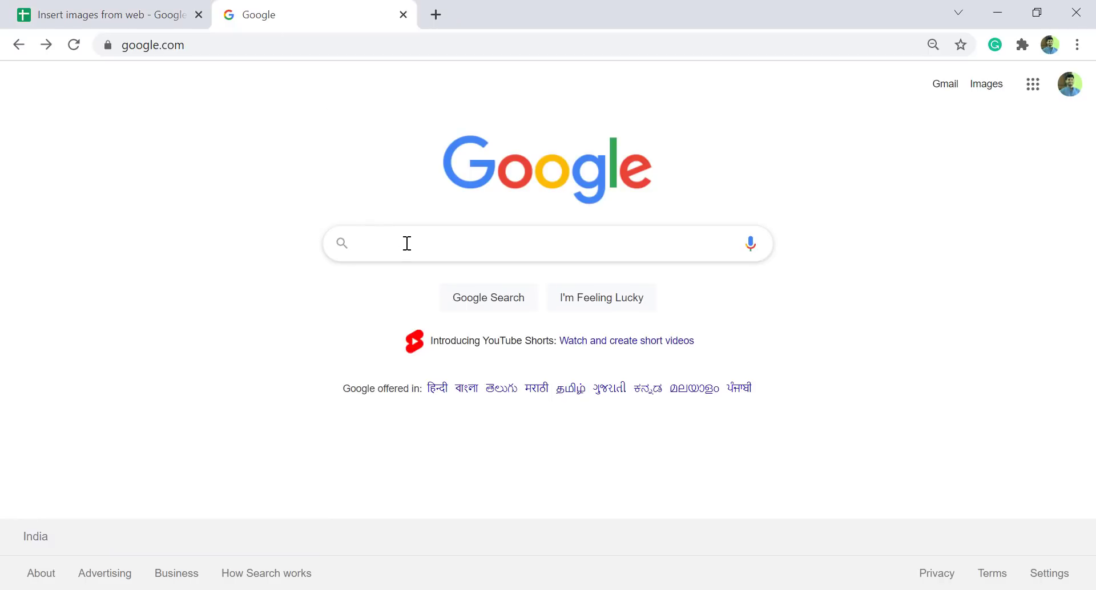
text(moh)
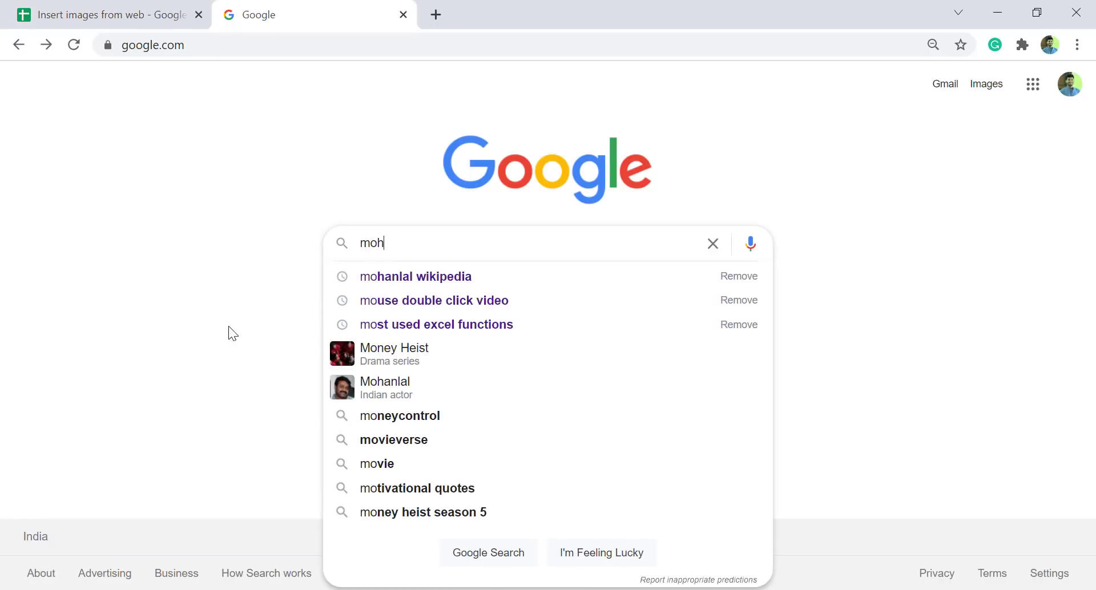
text(anlal)
key(Return)
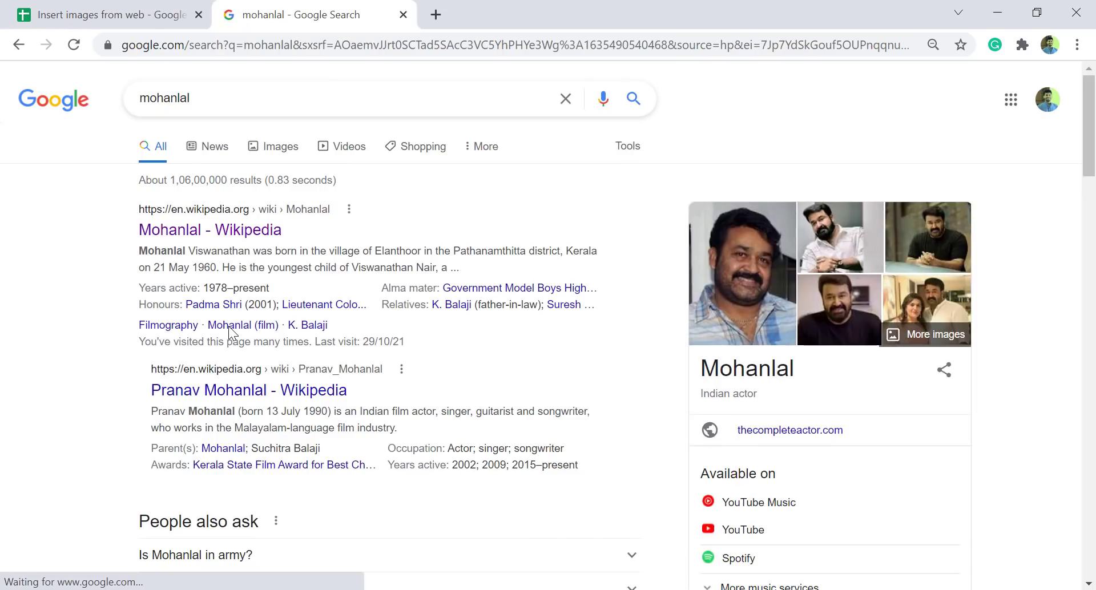
click(262, 232)
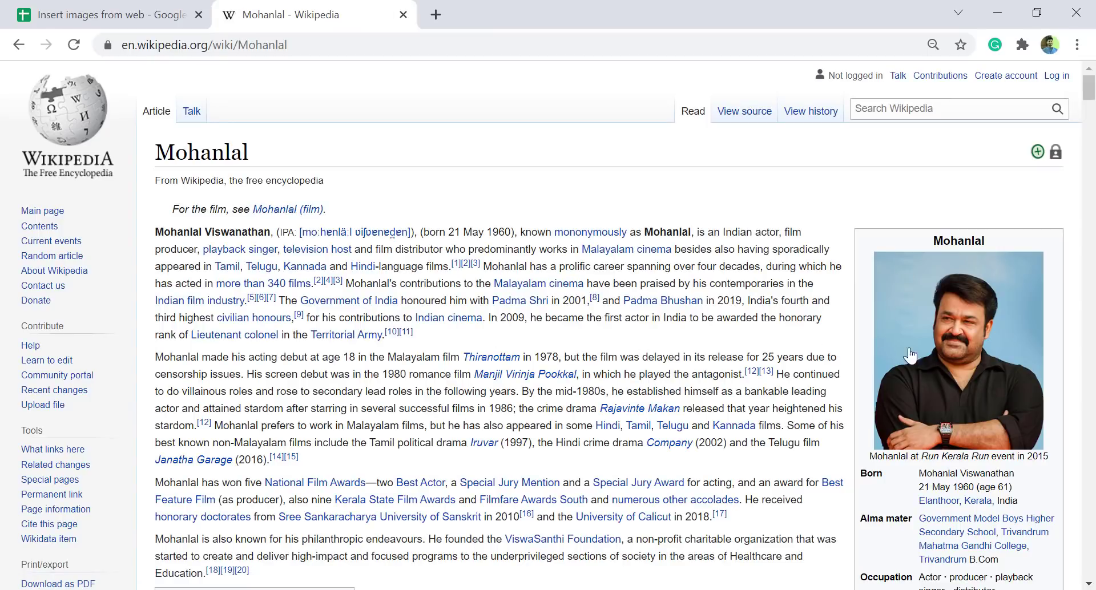
Copy the image address of the portrait in the article's infobox and return to the "Insert images from web" spreadsheet.
right_click(899, 313)
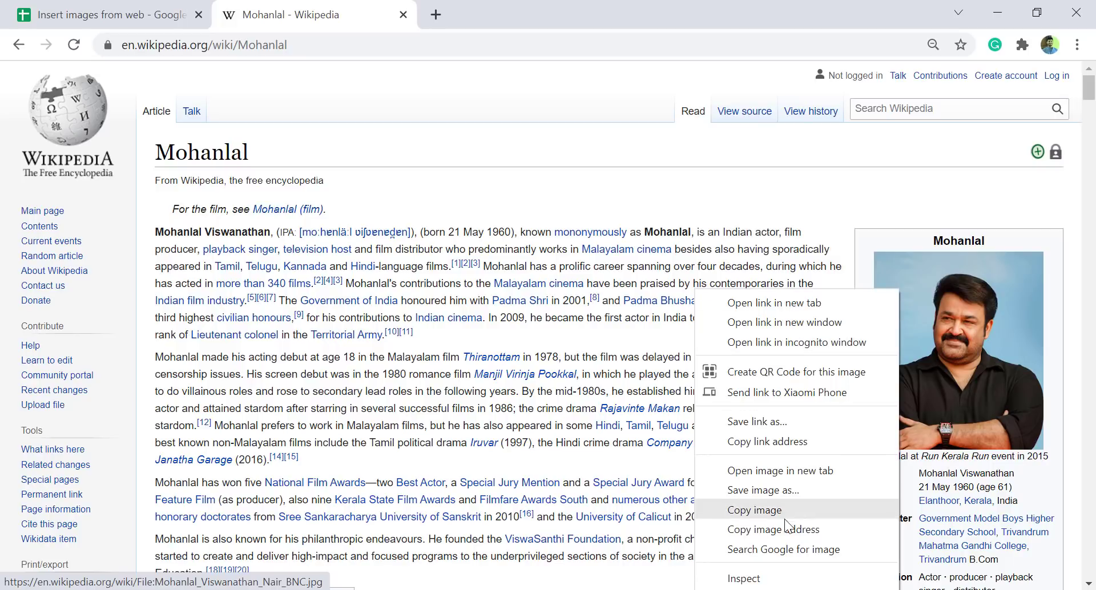
click(801, 530)
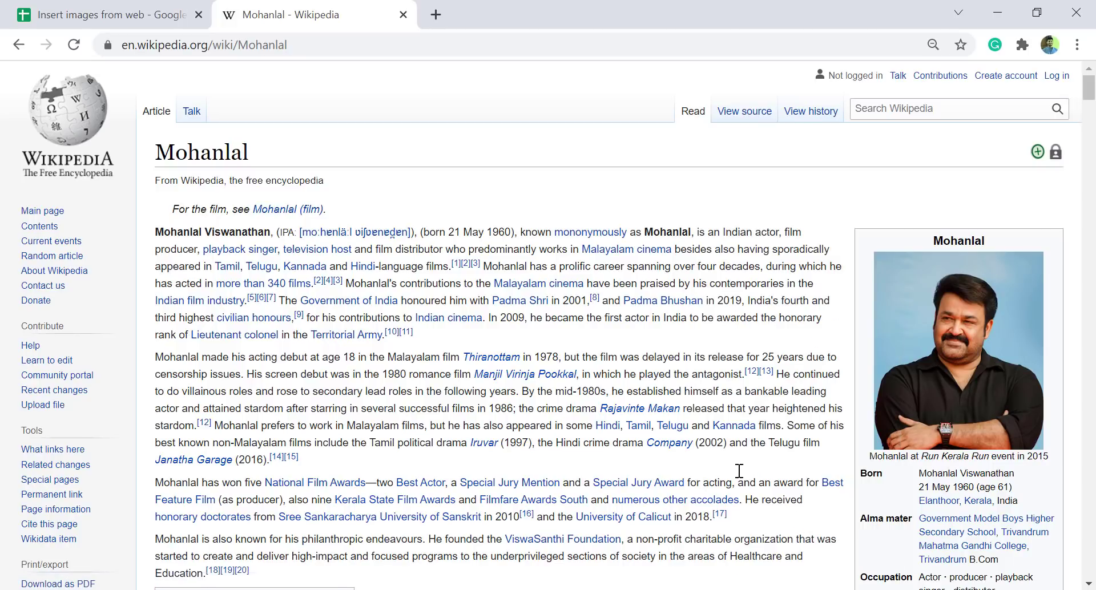
click(142, 24)
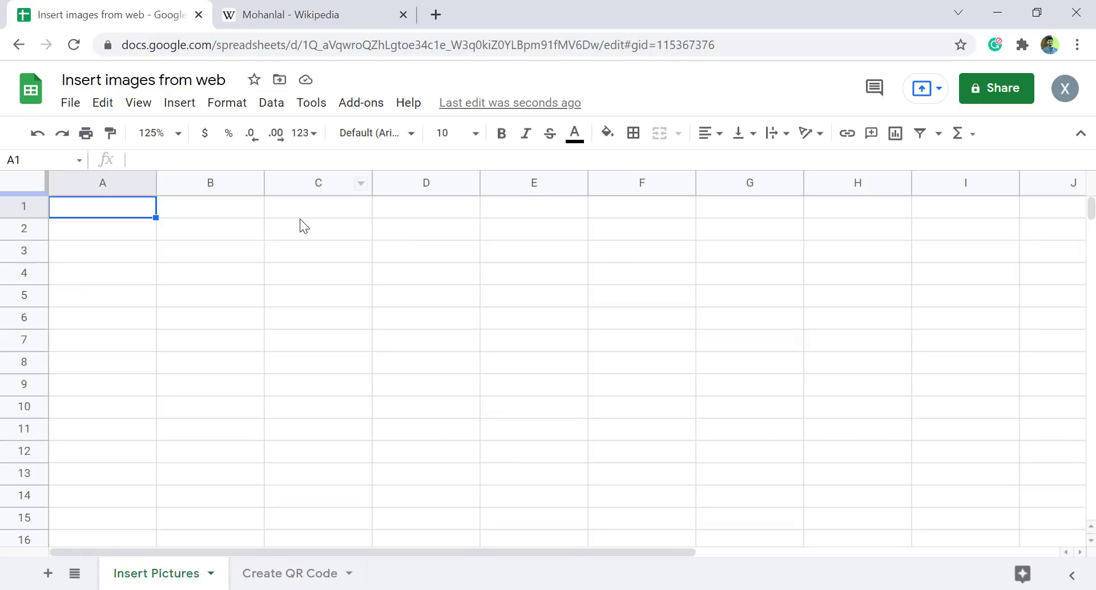
Enlarge row 3 and widen column B, and insert the Wikipedia portrait in B3 with an IMAGE formula using the copied address.
drag(42, 261, 43, 342)
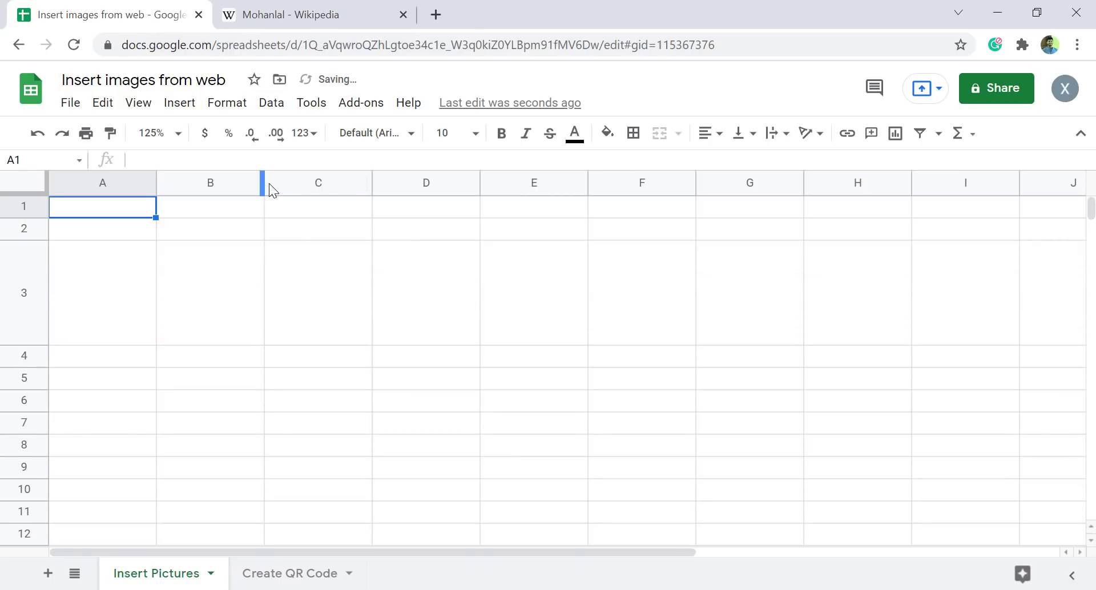
drag(264, 182, 339, 184)
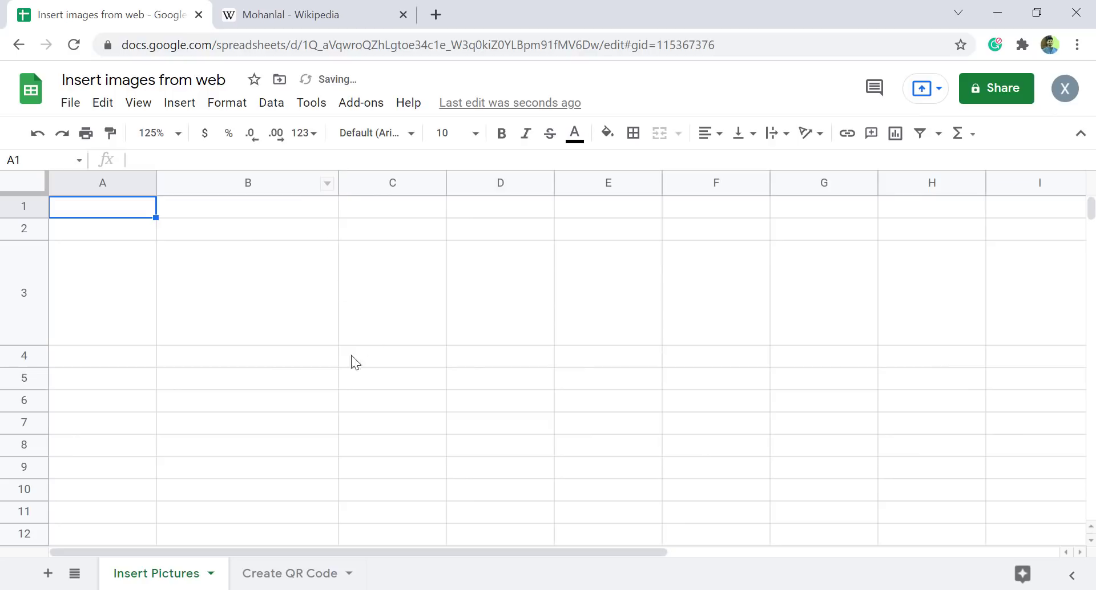
click(251, 285)
text(=)
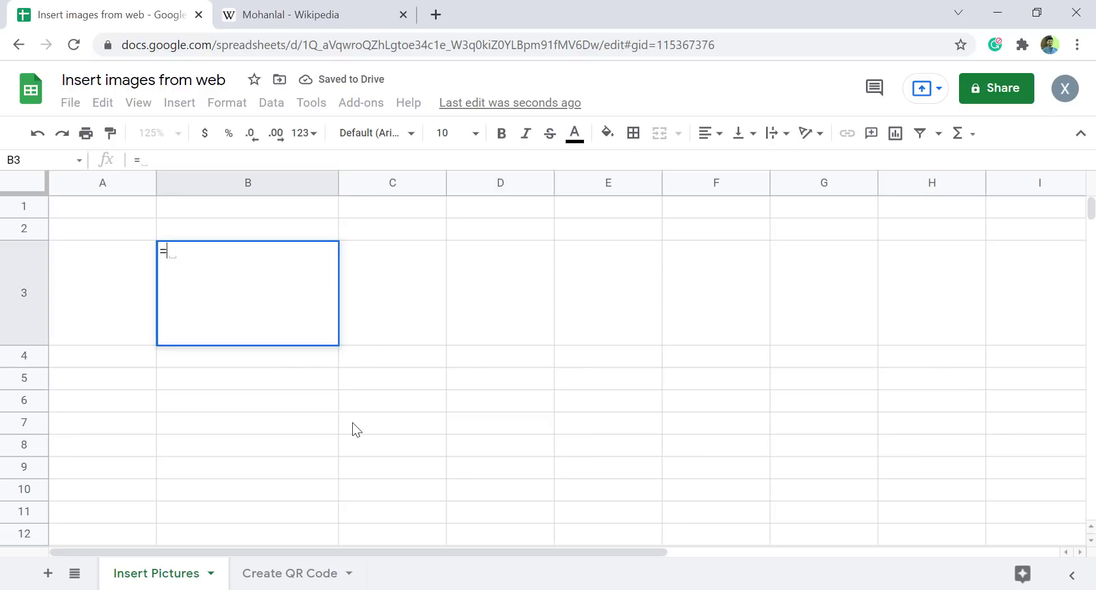
text(image)
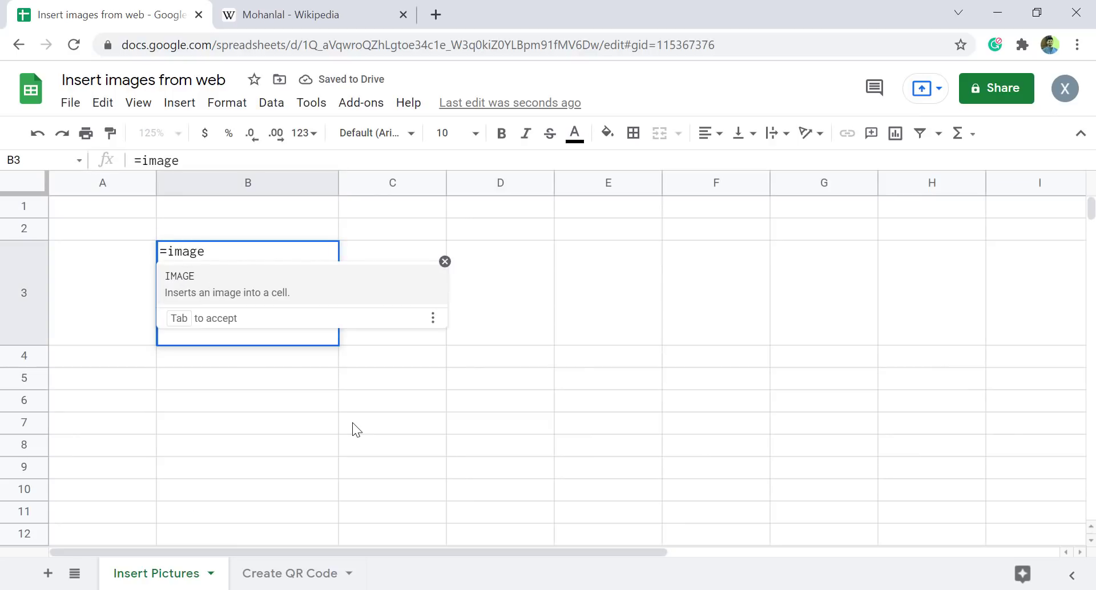
text((")
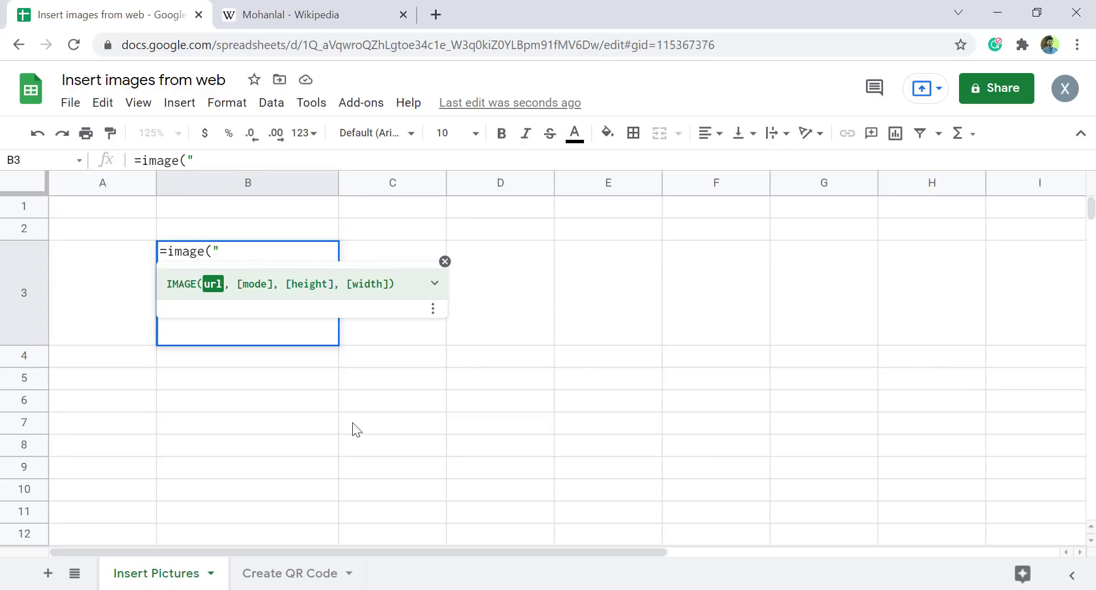
right_click(234, 250)
click(290, 378)
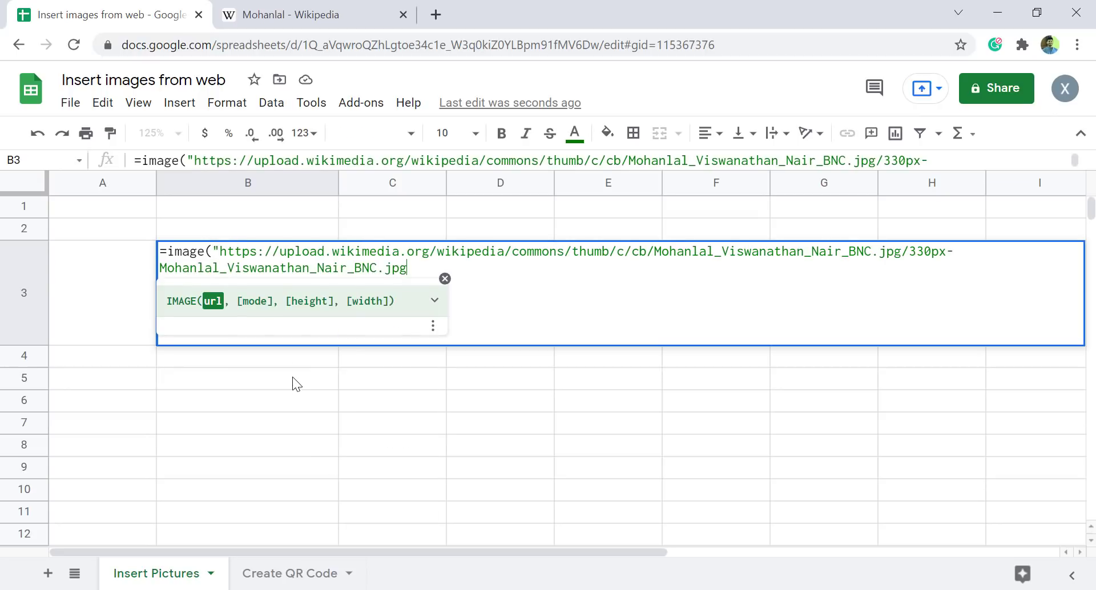
text(")
key(Return)
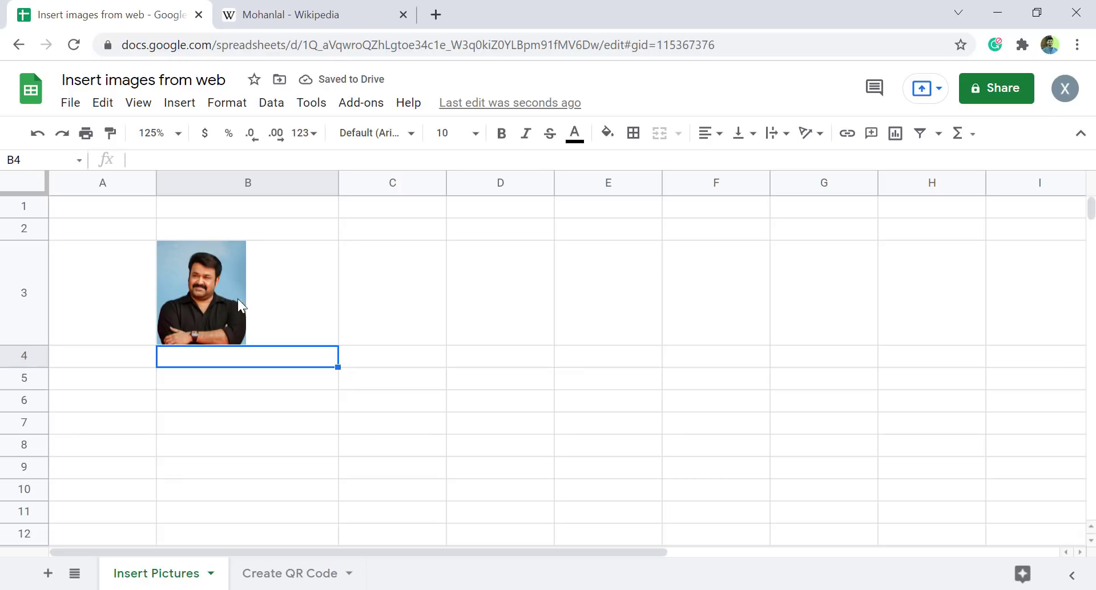
Make row 3 taller and repeat the portrait in F3 with the formula =B3.
drag(39, 345, 39, 371)
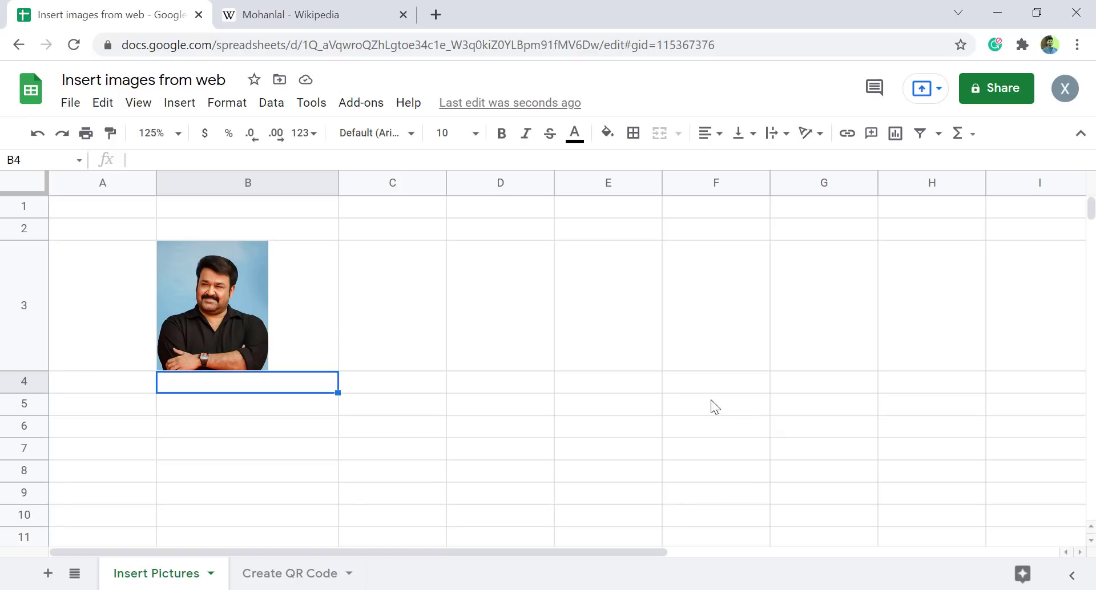
click(738, 317)
text(=)
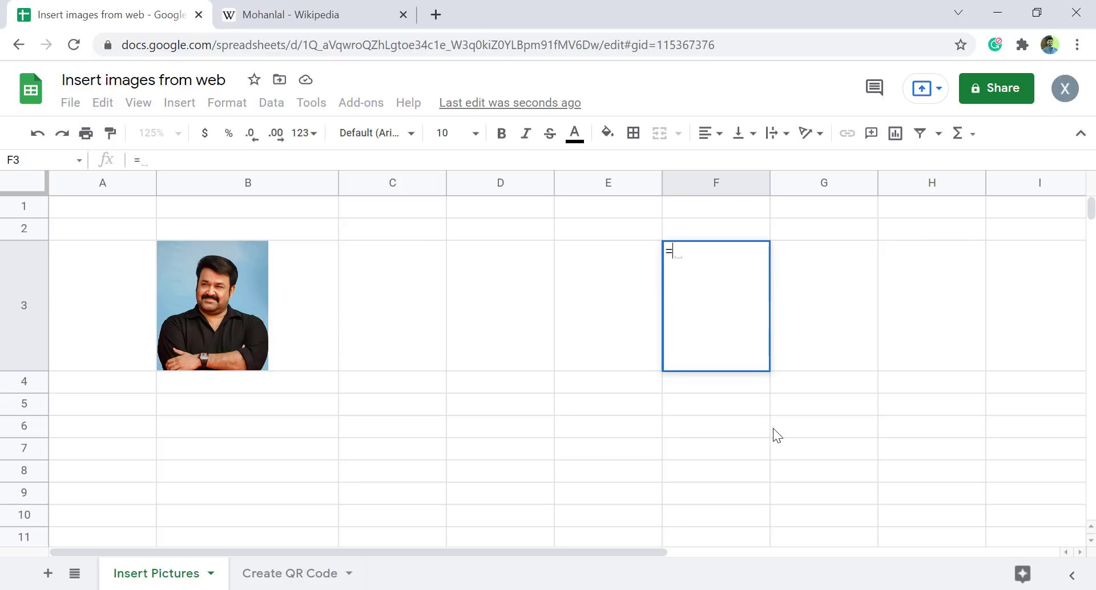
click(303, 293)
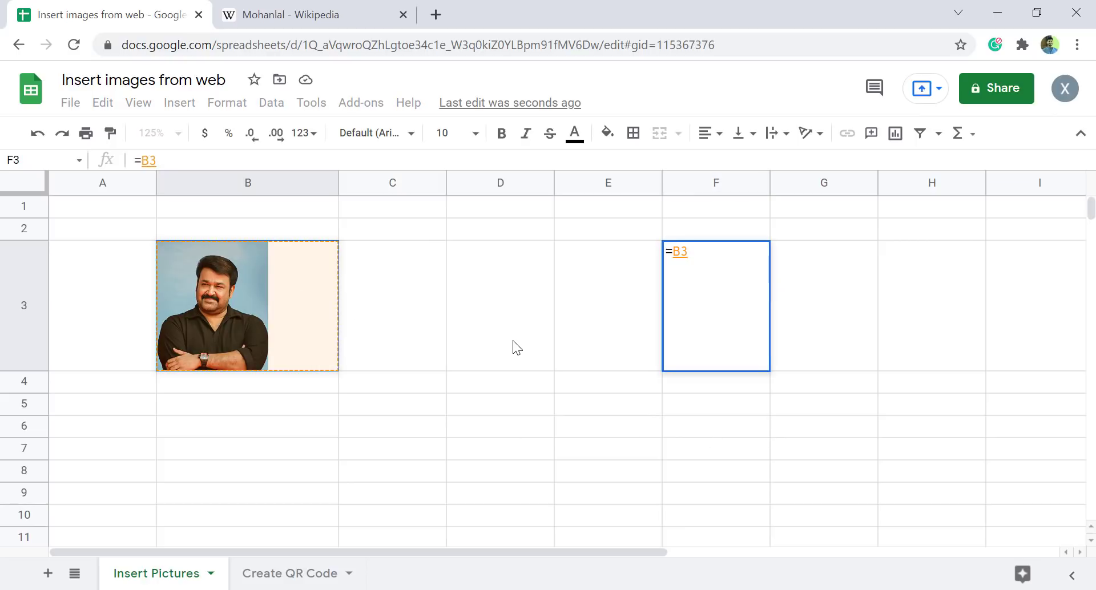
key(Return)
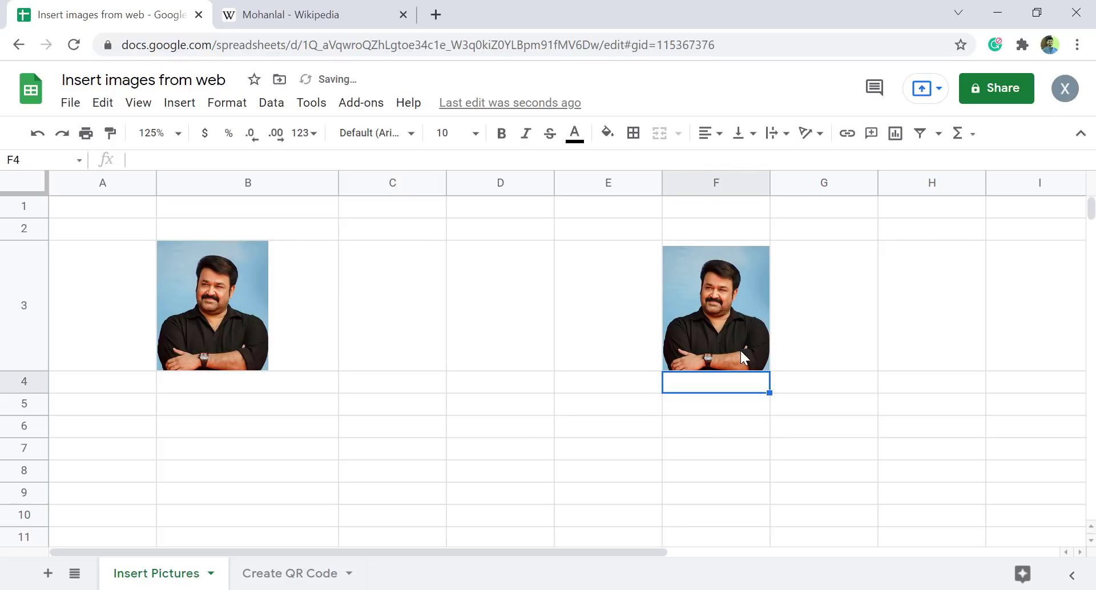
Copy the image address of the photo in the Wikipedia article's "In the media" section and return to the spreadsheet.
click(300, 17)
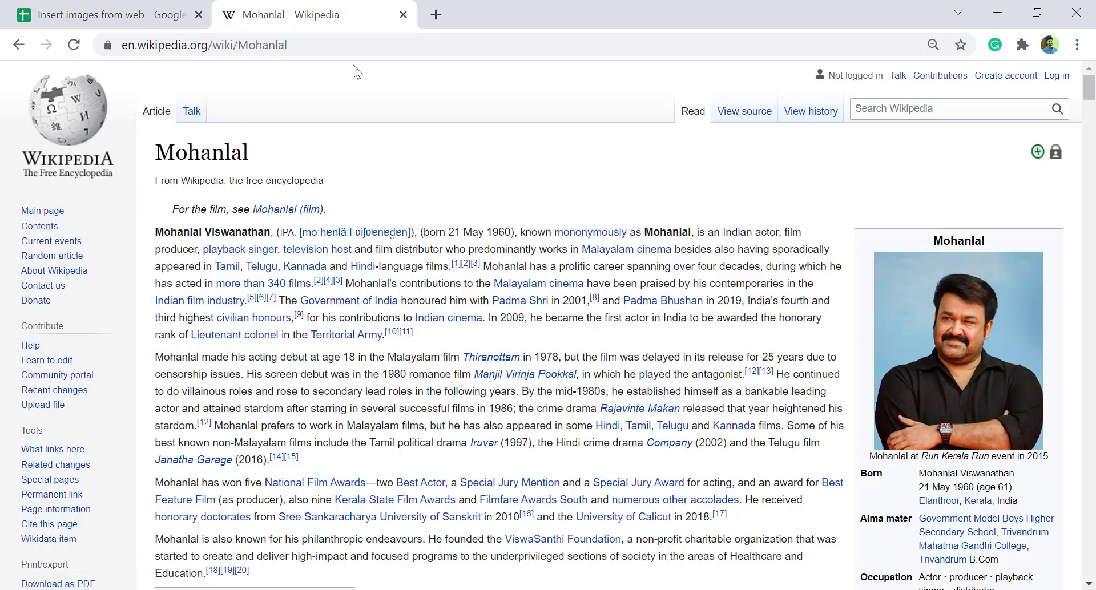
drag(1087, 101, 1064, 334)
right_click(950, 261)
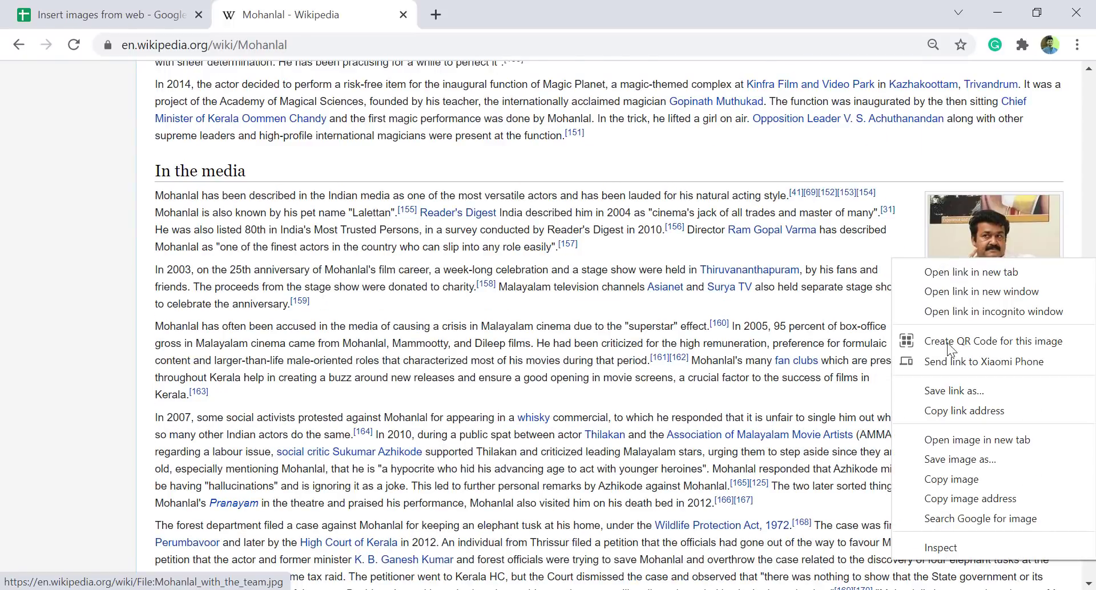
click(948, 499)
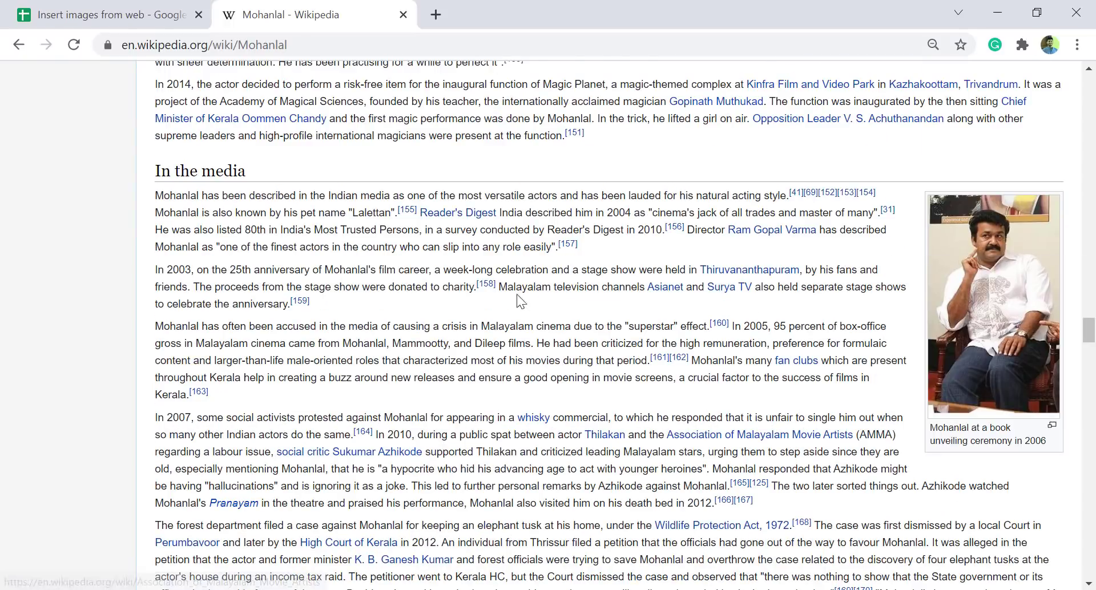
click(139, 10)
Insert the second photo in D3 with an IMAGE formula using the copied address, and increase row 3's height.
click(487, 369)
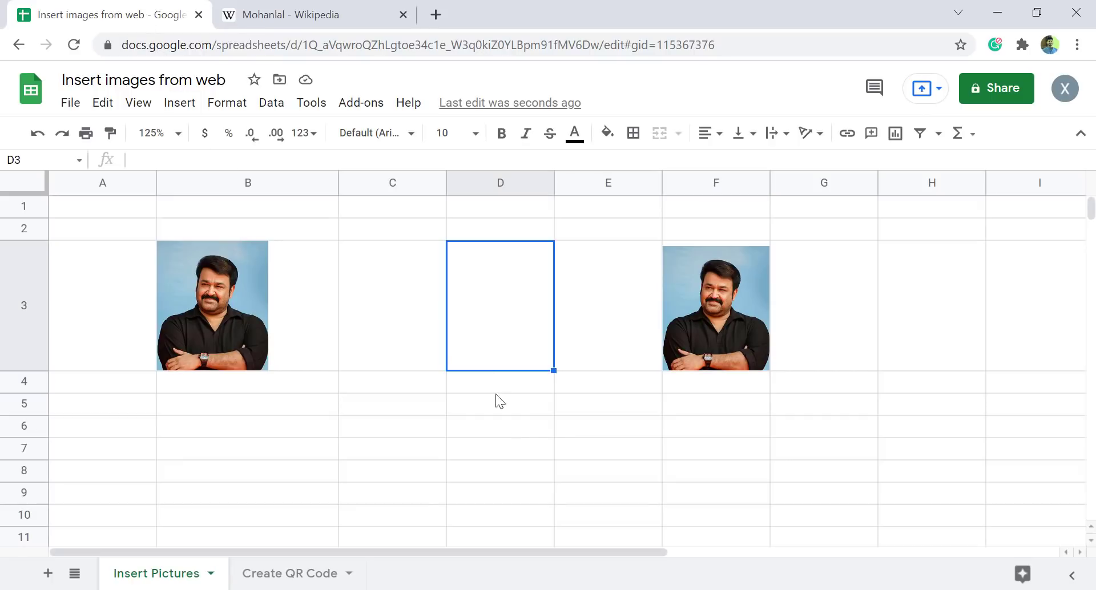
text(=image()
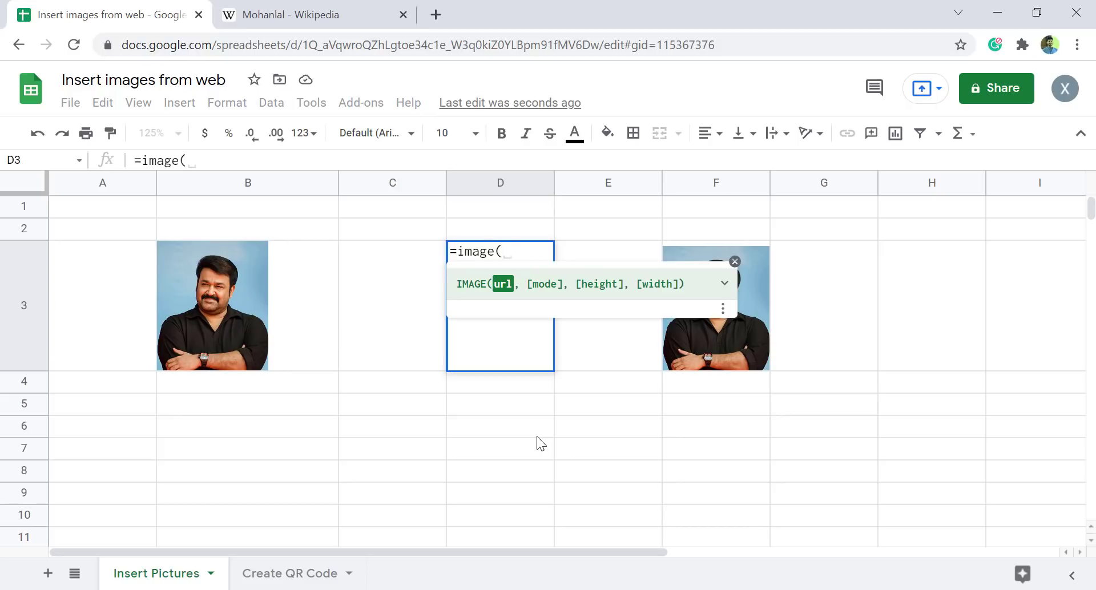
text(")
right_click(212, 162)
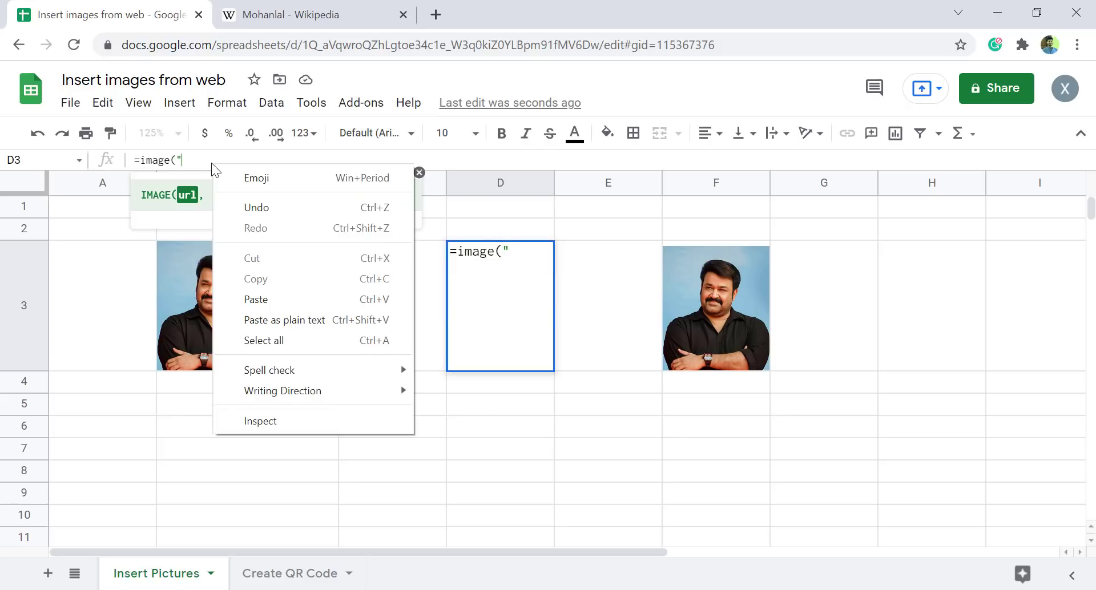
click(255, 299)
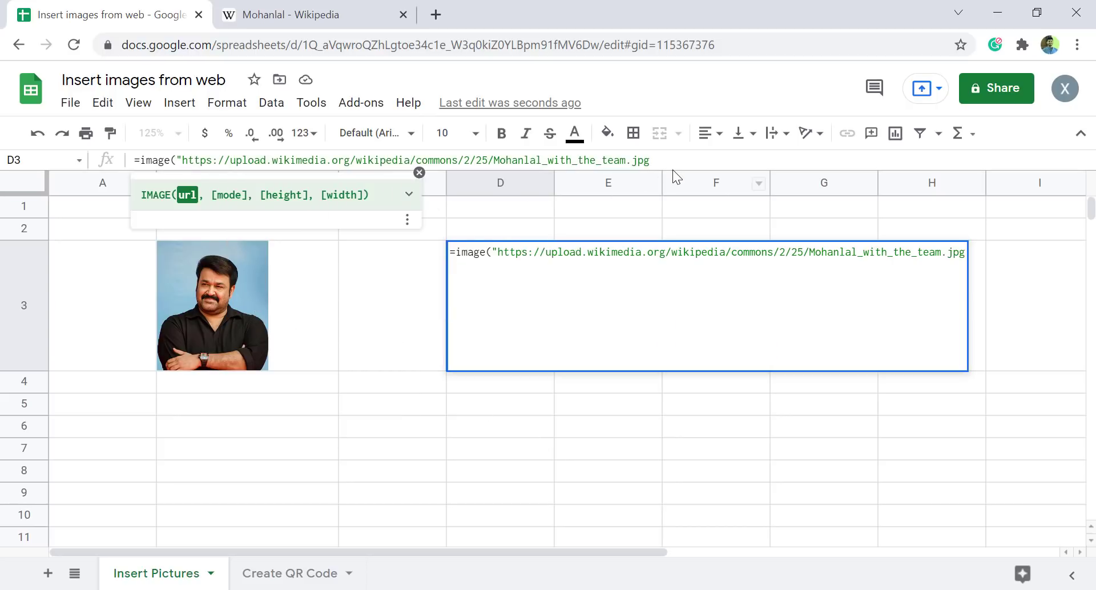
text("))
key(Return)
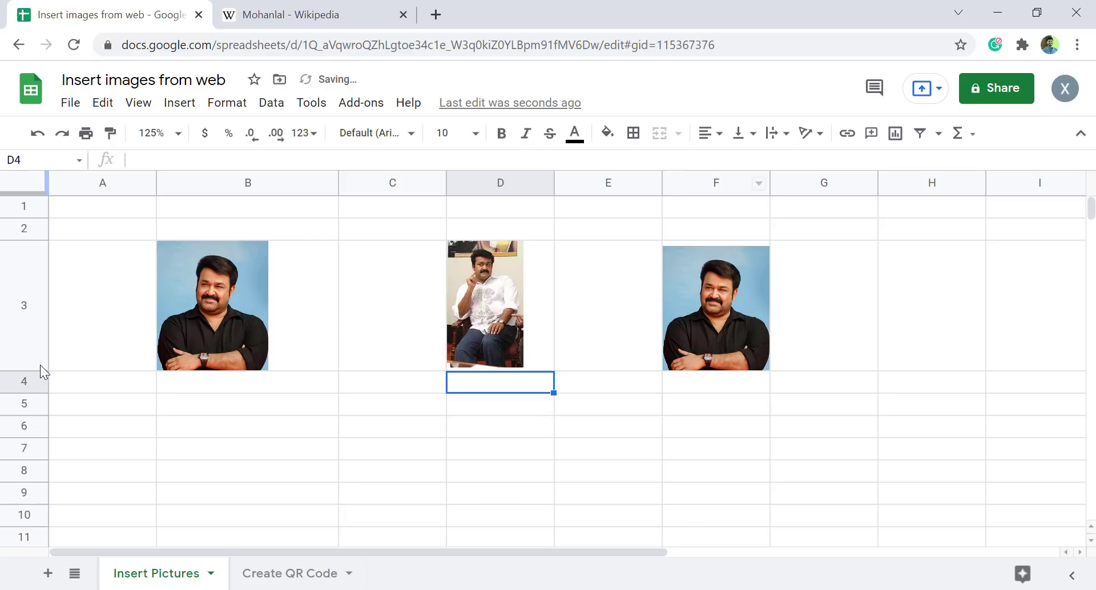
drag(39, 375, 37, 421)
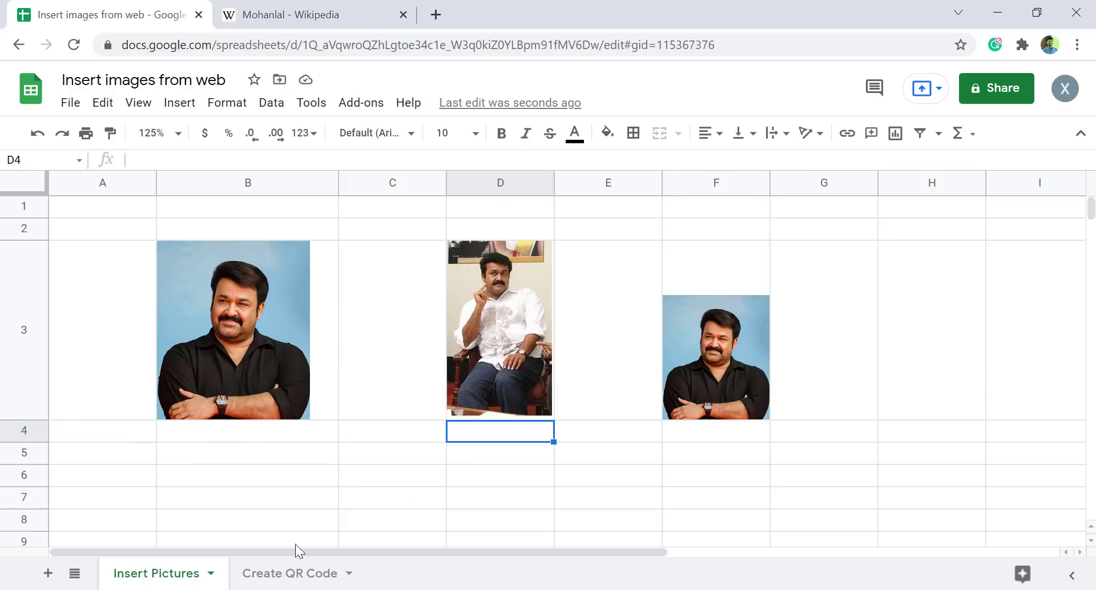
Open the "Create QR Code" sheet and copy the quoted QR code link text from D2.
click(264, 575)
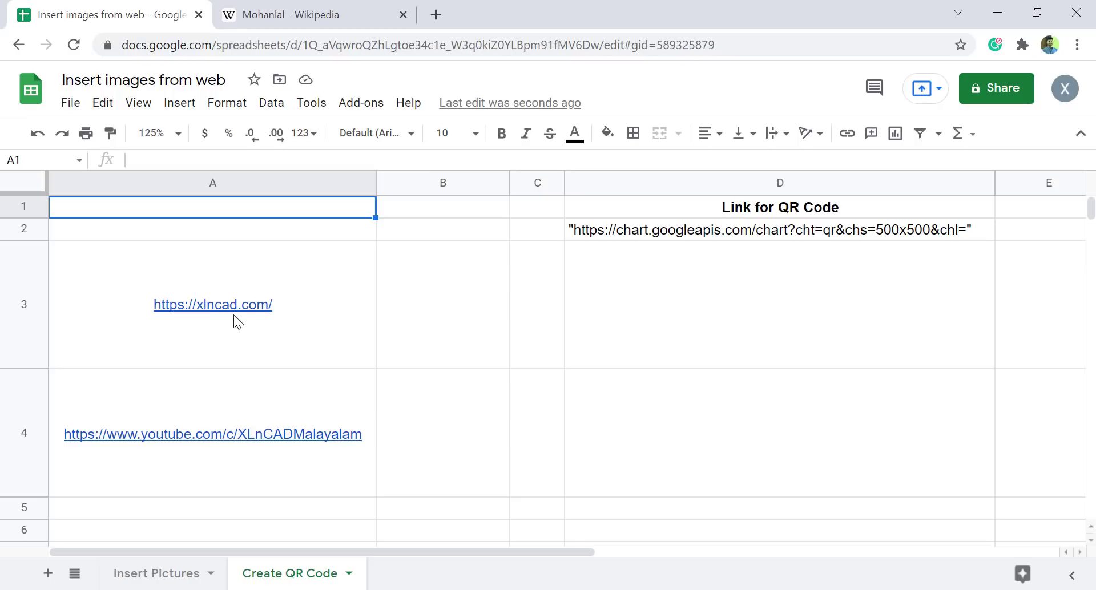
mouse_move(345, 336)
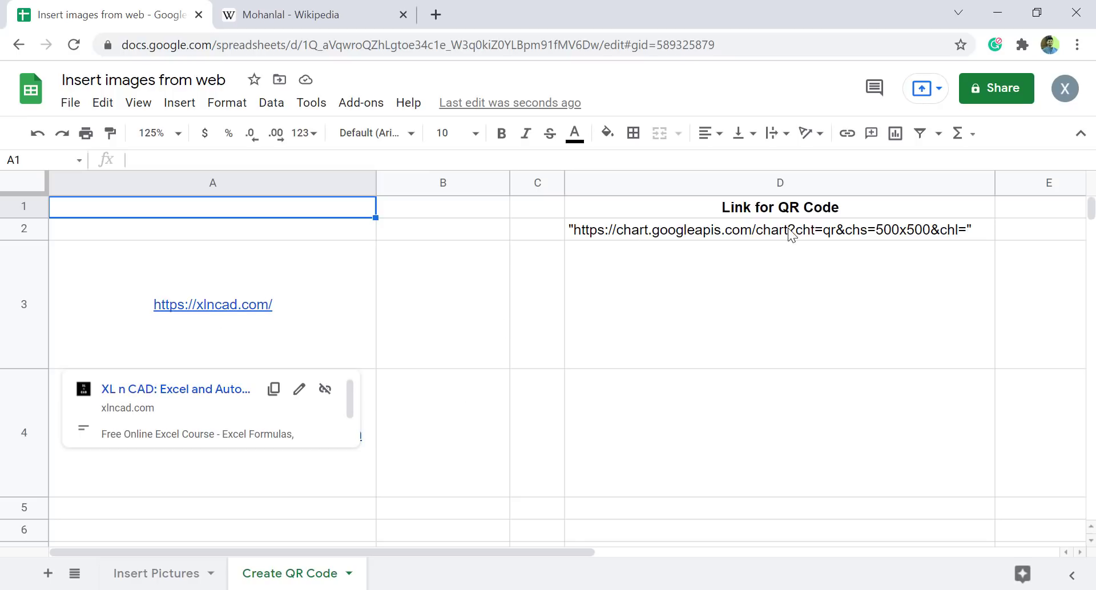
click(740, 235)
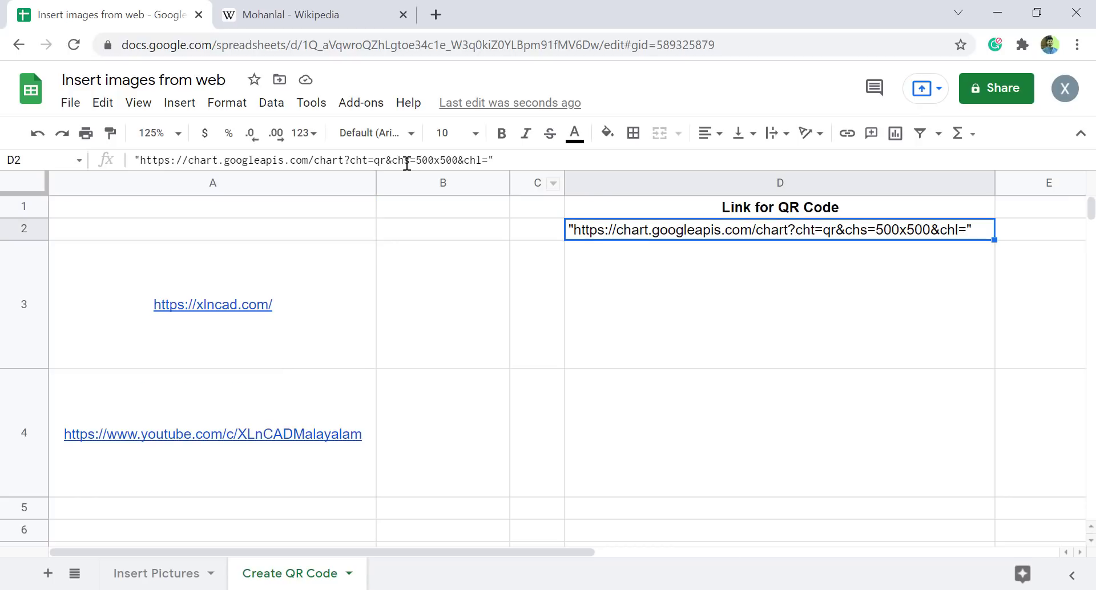
drag(501, 160, 135, 166)
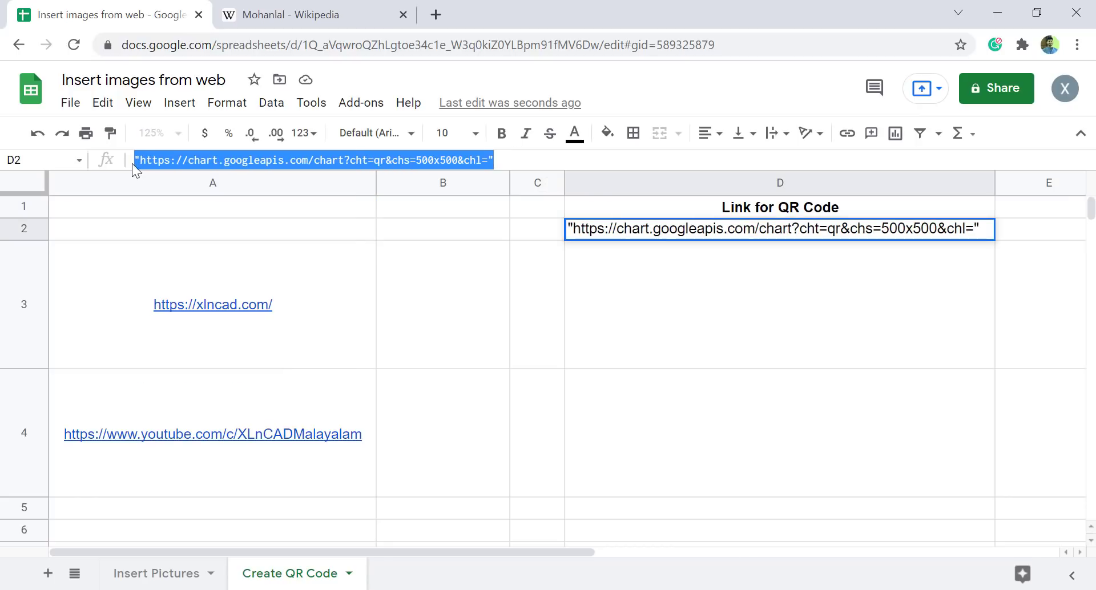
right_click(220, 164)
click(264, 234)
key(Escape)
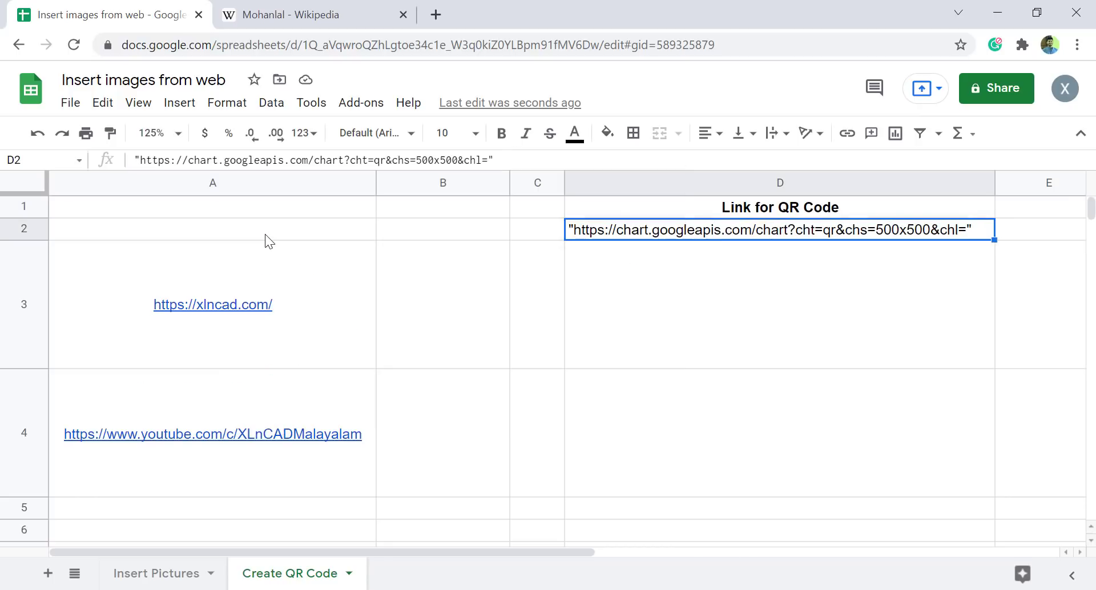
click(401, 290)
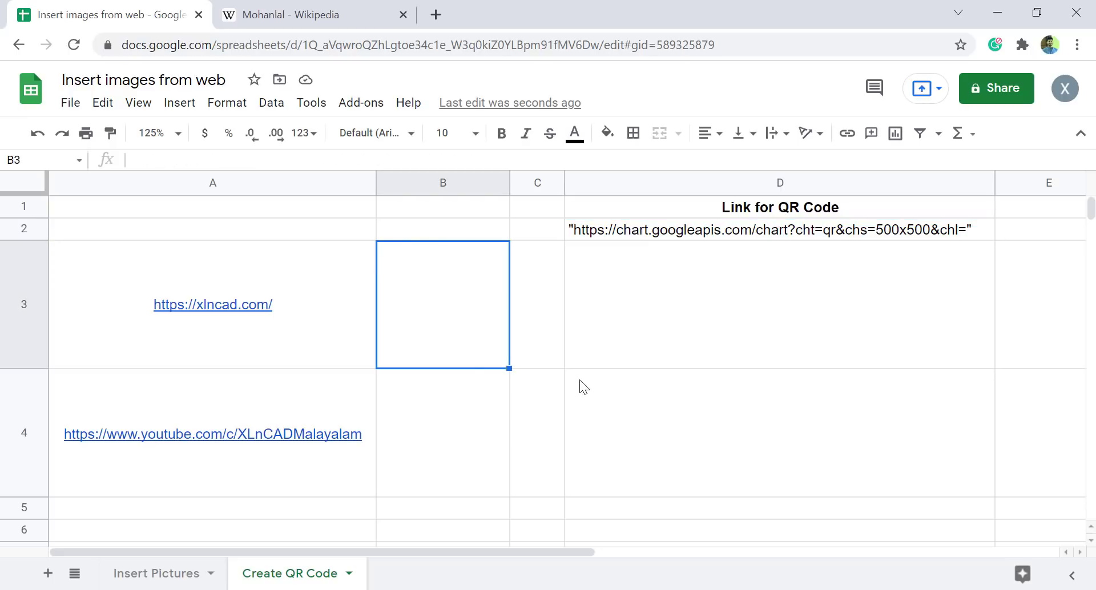
text(=image()
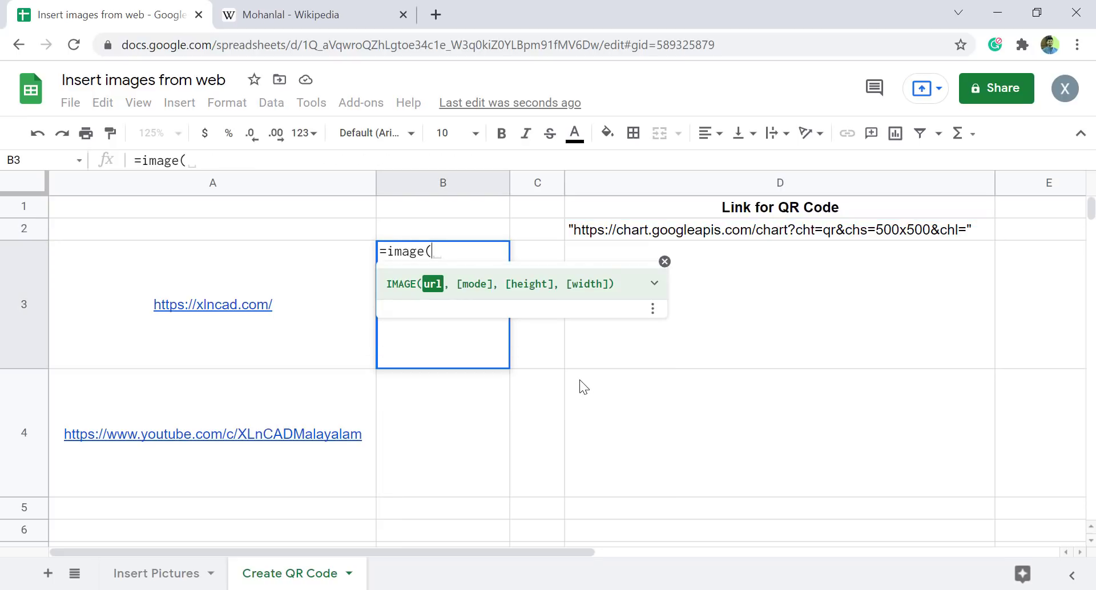
right_click(208, 162)
click(254, 297)
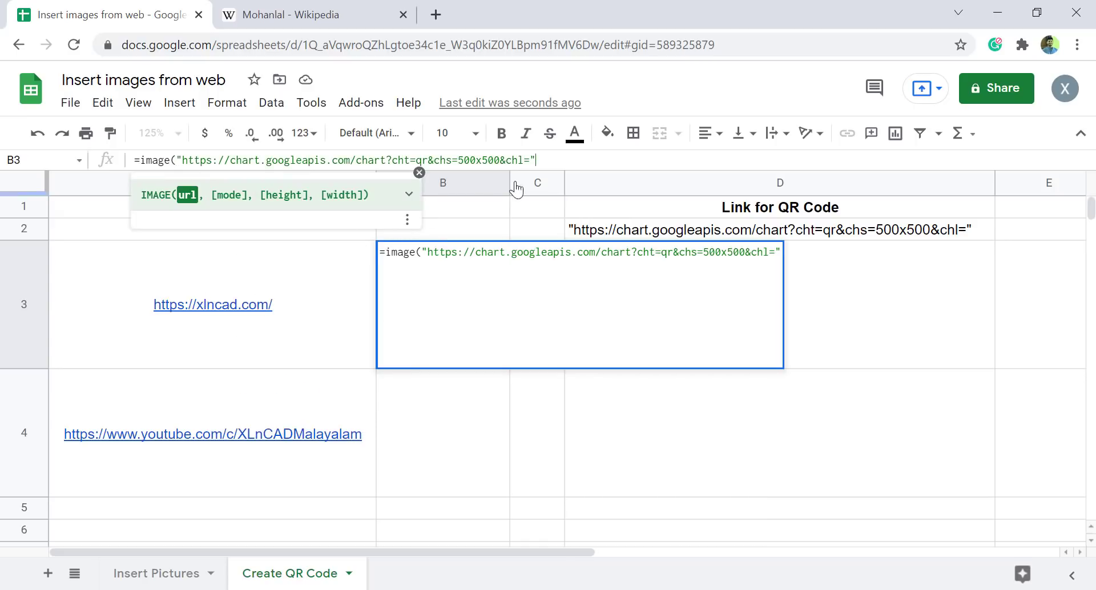
text(&)
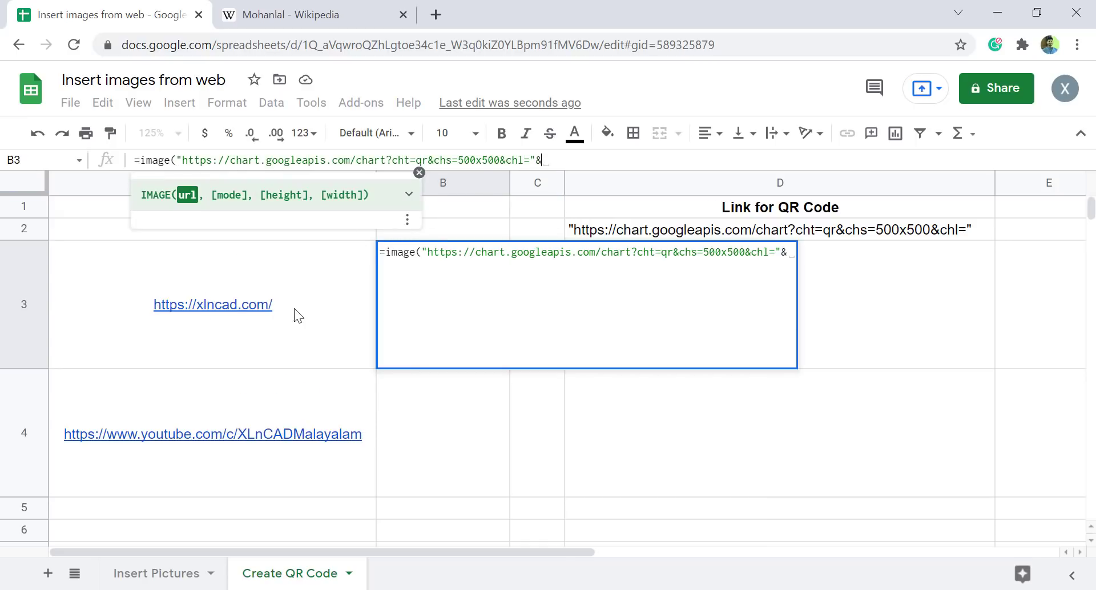
mouse_move(294, 309)
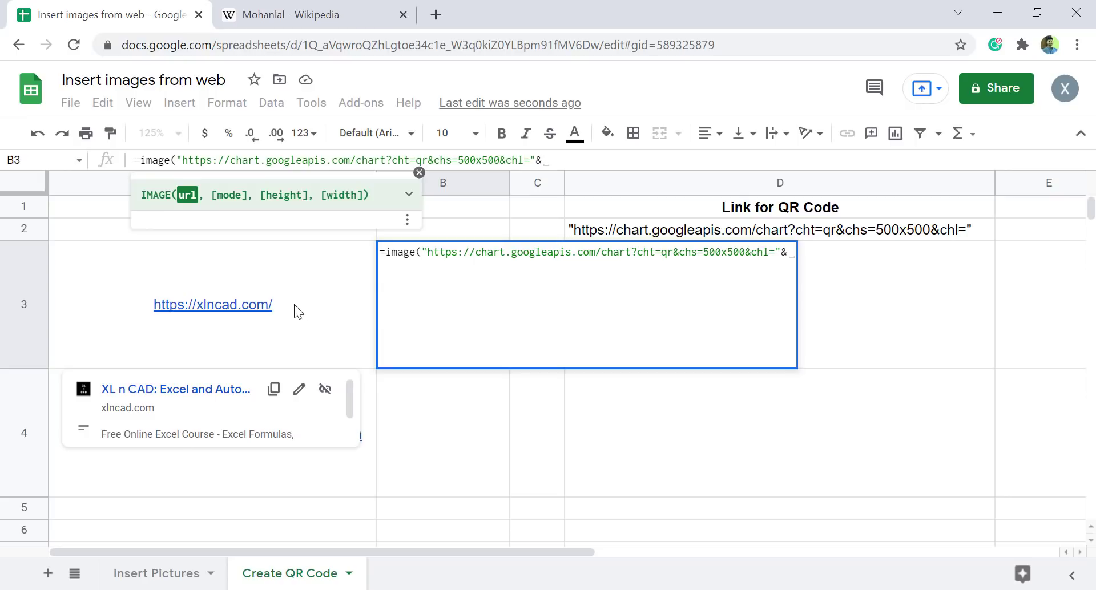
click(293, 304)
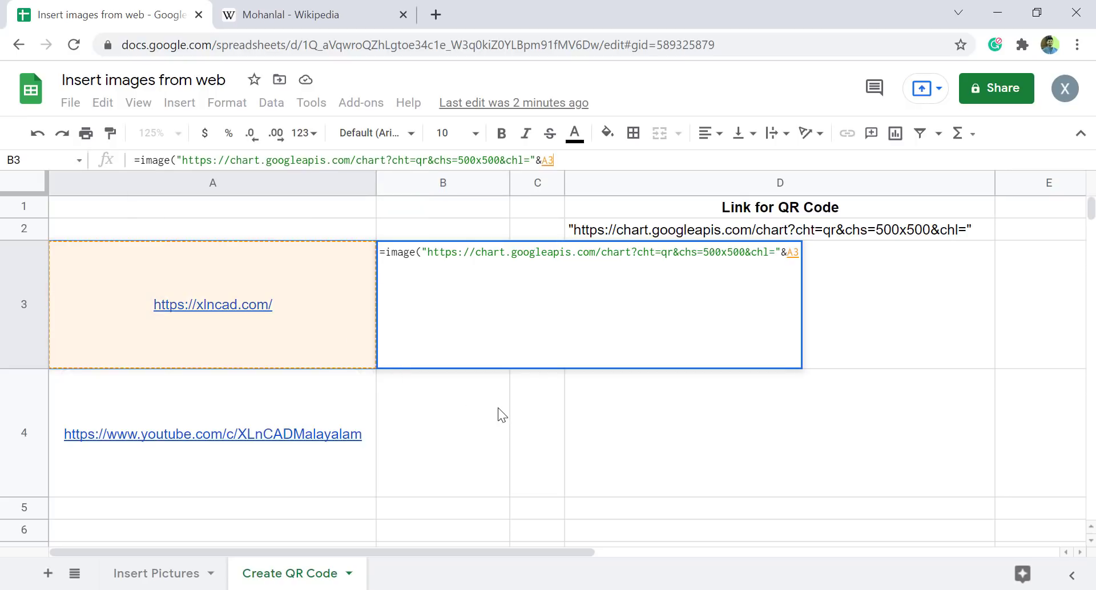
key(Return)
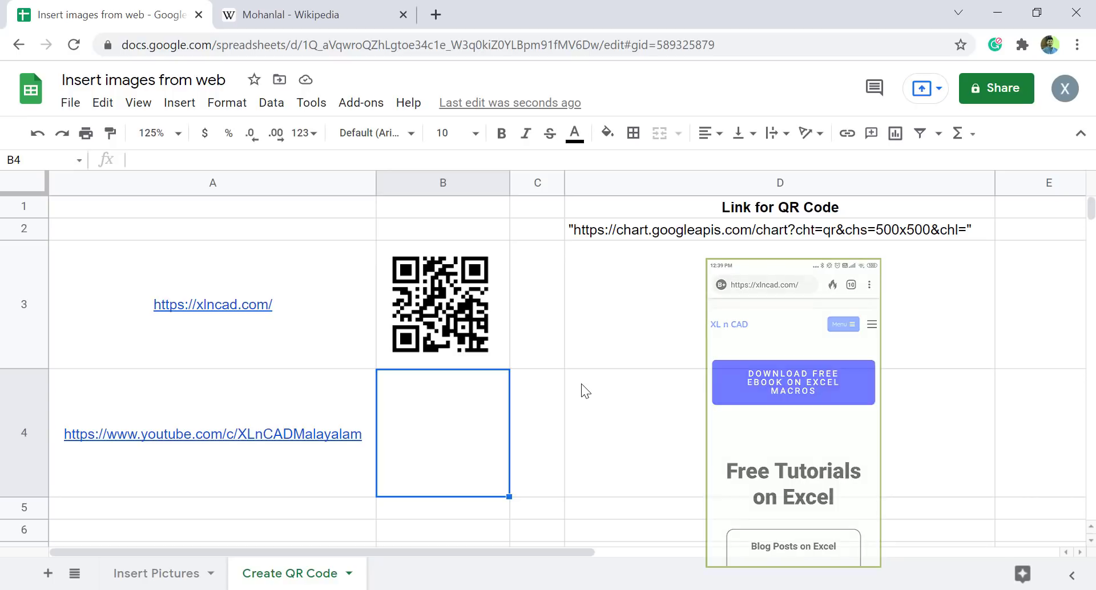
click(501, 361)
drag(508, 368, 505, 460)
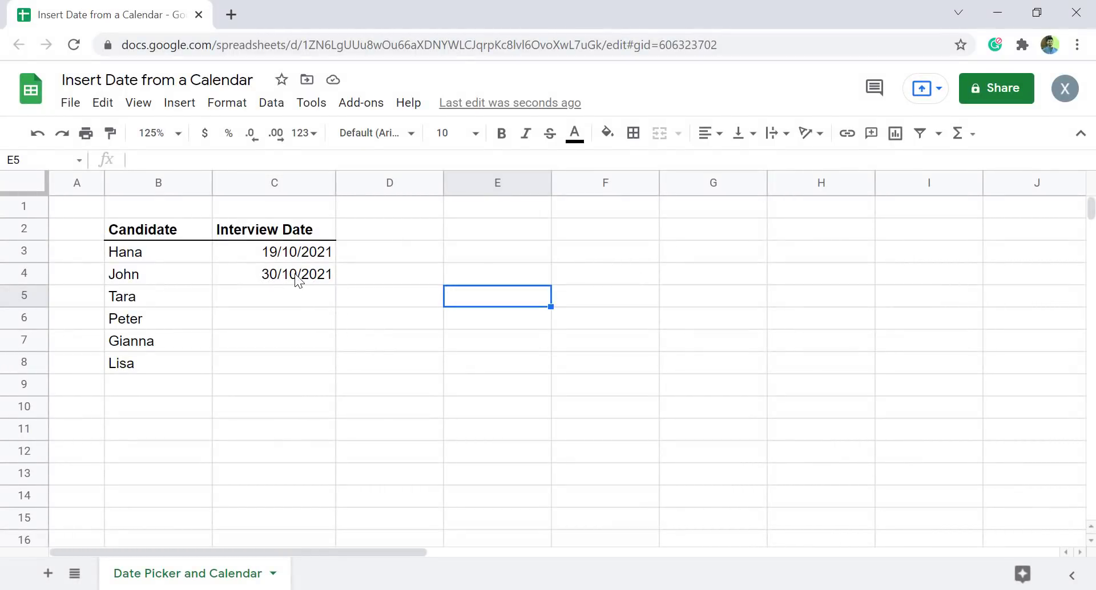
Use the calendar picker to set the interview date in C4 to 18 October 2021 and in C3 to 23 December 2021.
double_click(297, 280)
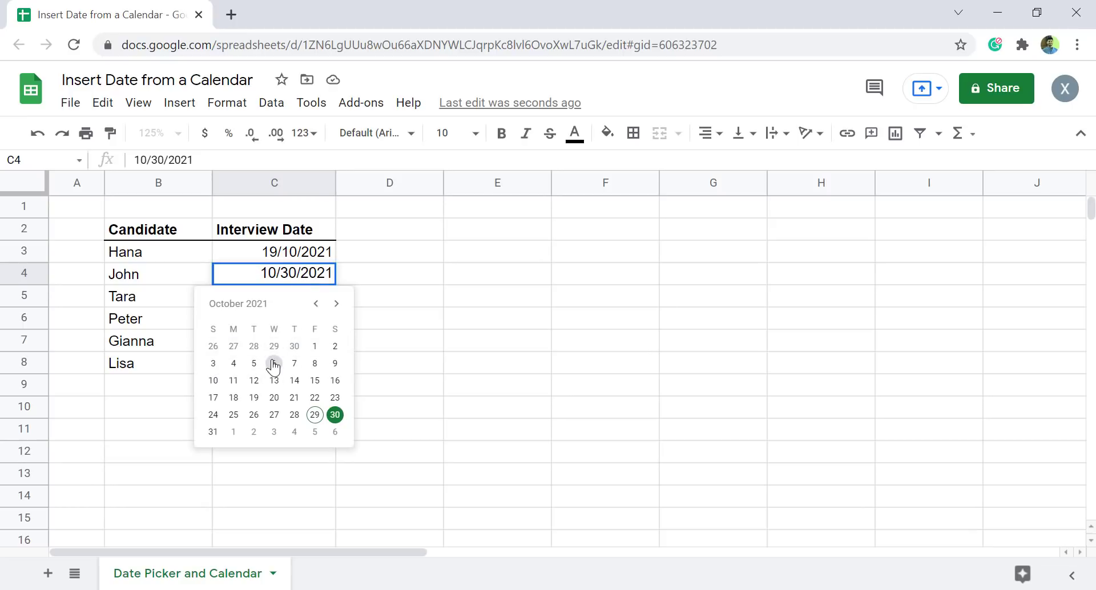
click(235, 397)
double_click(283, 252)
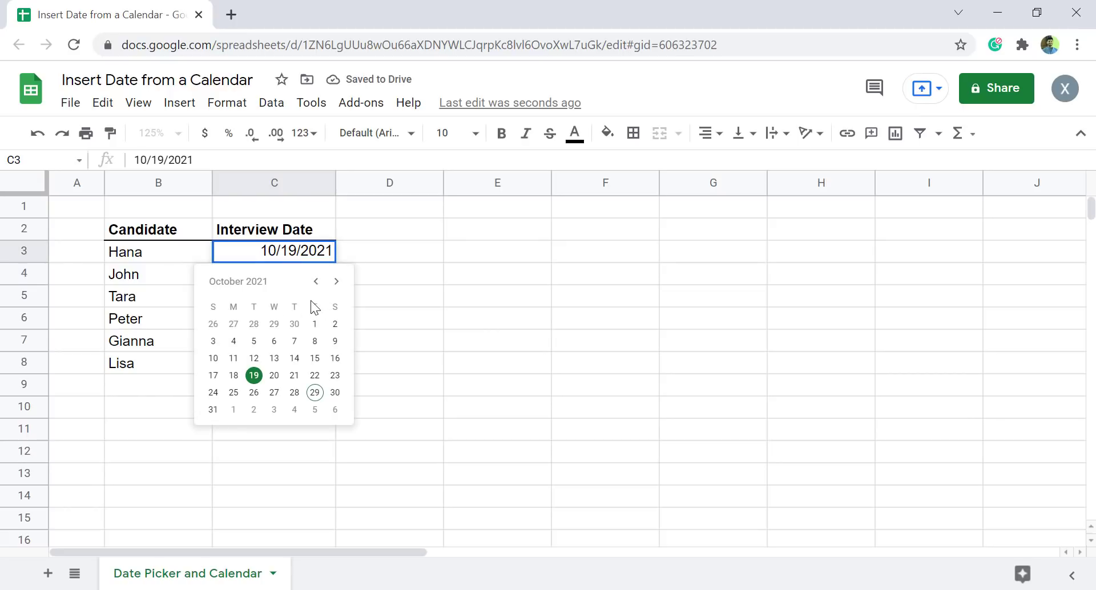
click(336, 285)
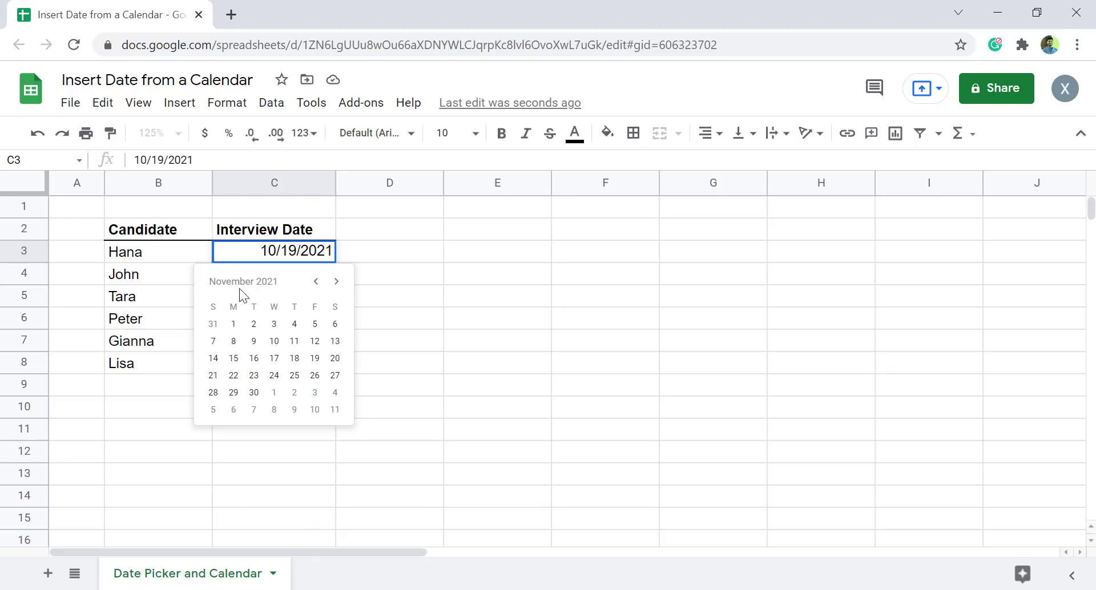
click(337, 283)
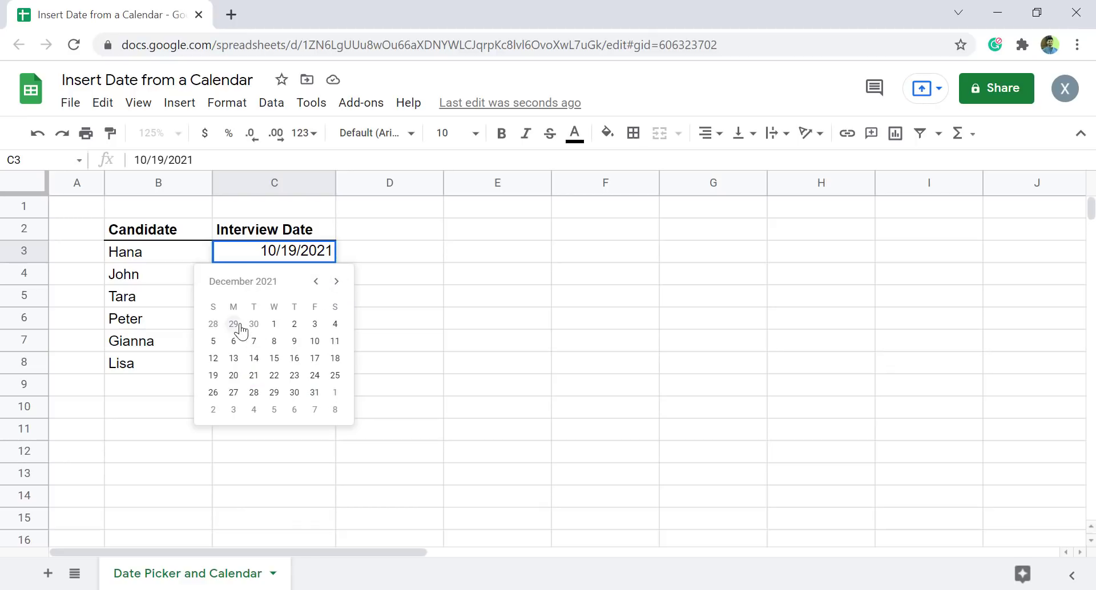
click(294, 376)
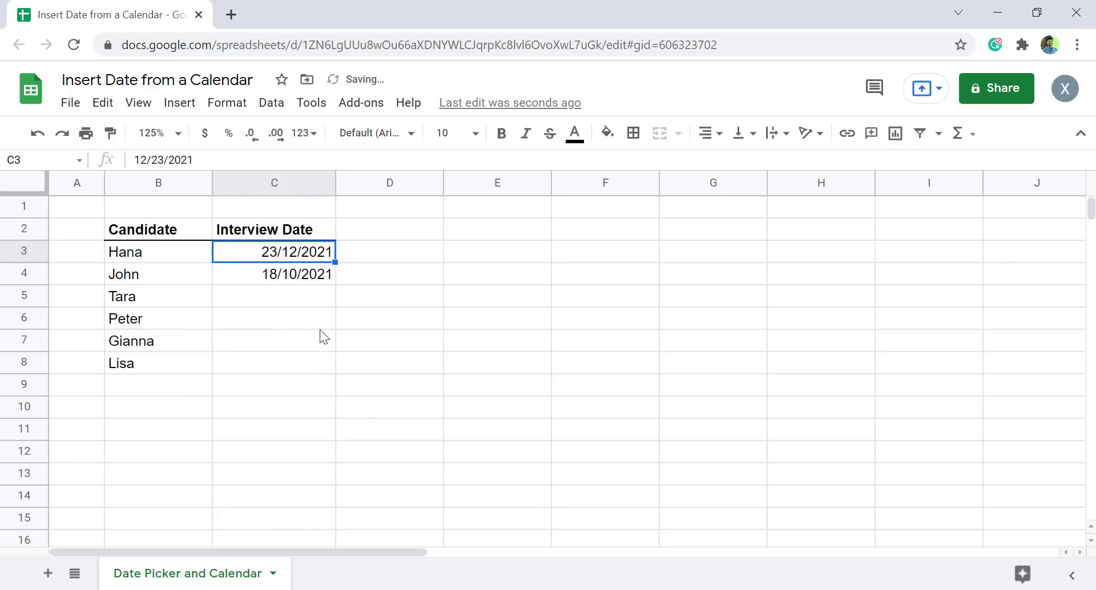
Insert today's date in cell E7.
click(482, 340)
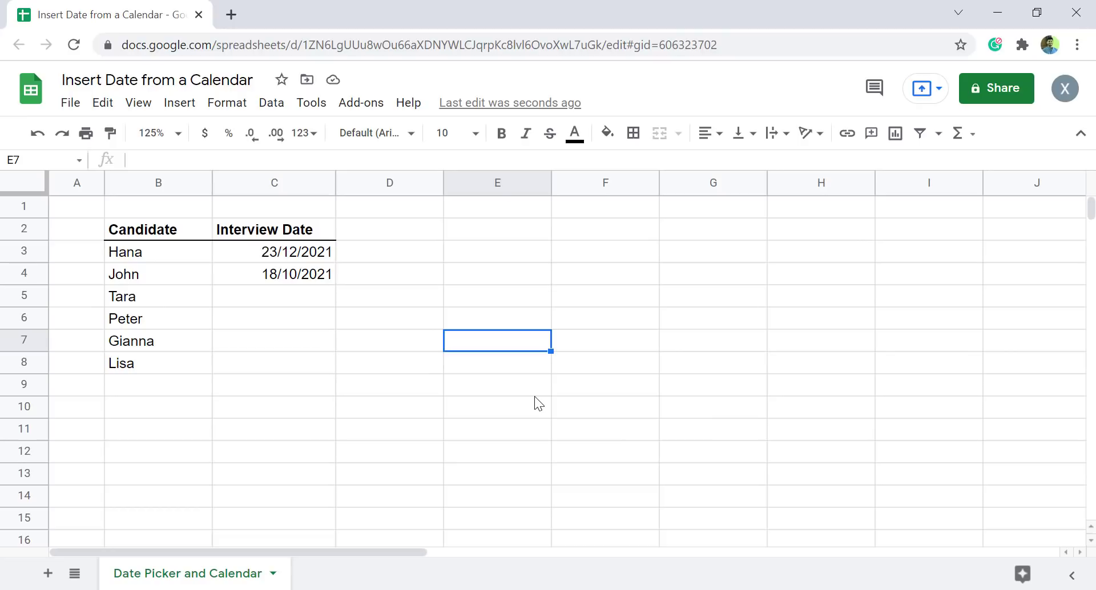
key(ctrl+semicolon)
key(ctrl+semicolon)
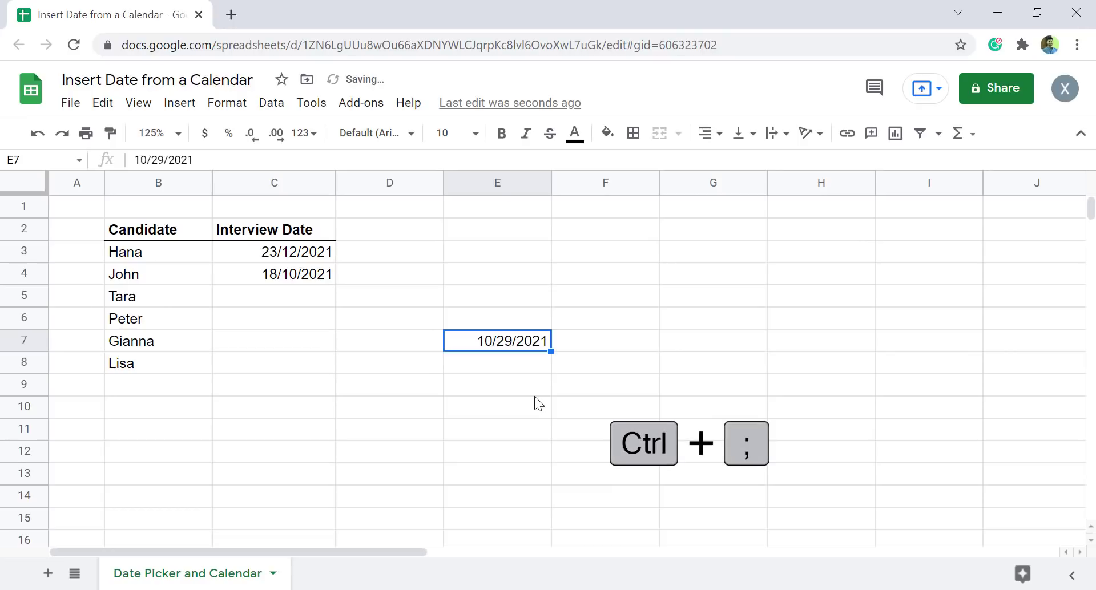
Change the date in E7 to 13 January 2022 with the calendar picker.
double_click(502, 343)
click(559, 372)
click(559, 372)
click(559, 372)
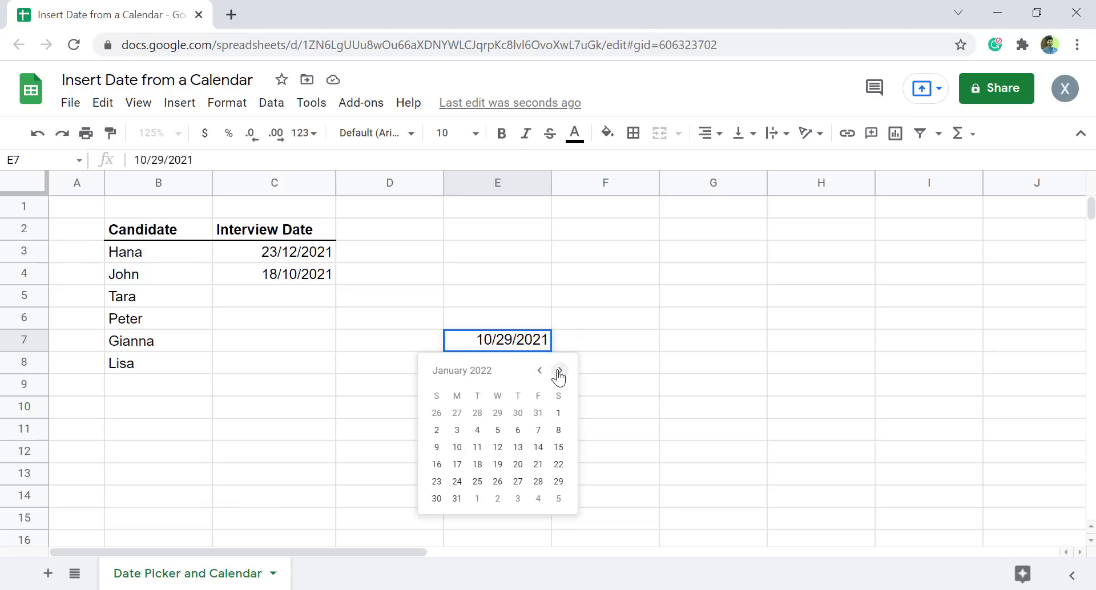
click(518, 448)
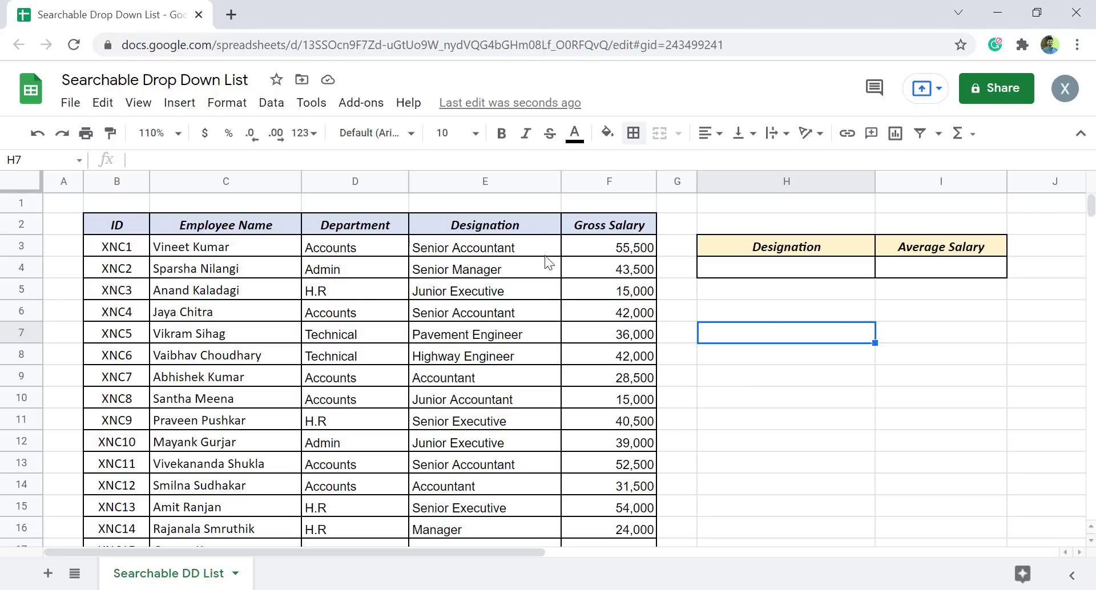
Add data validation to H4 with a dropdown list from the range E3:E56, rejecting invalid input.
scroll(127, 347, down, 11)
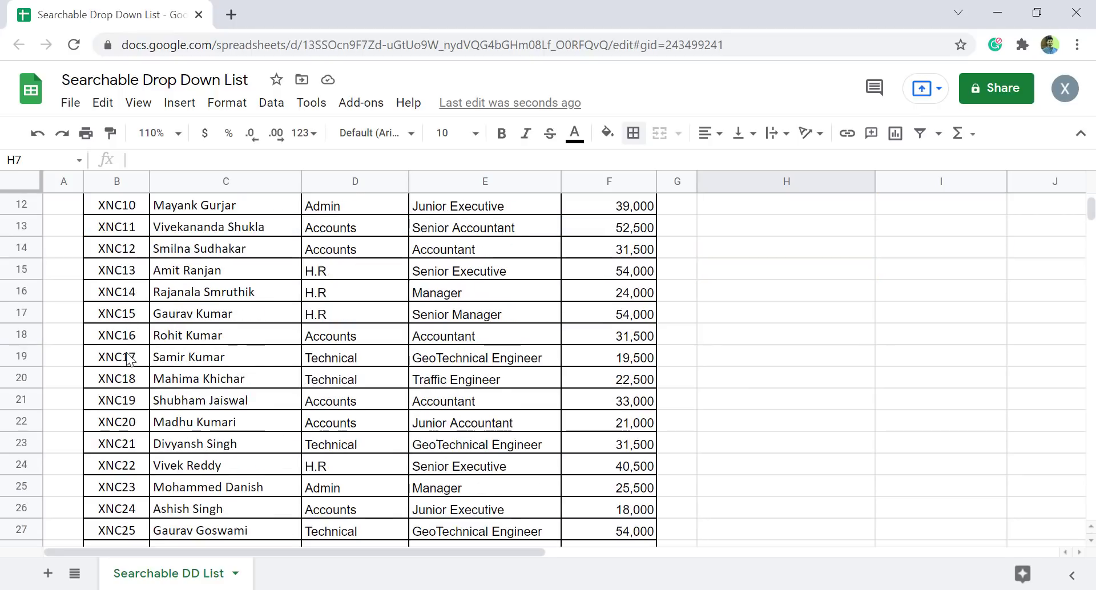
scroll(134, 398, up, 11)
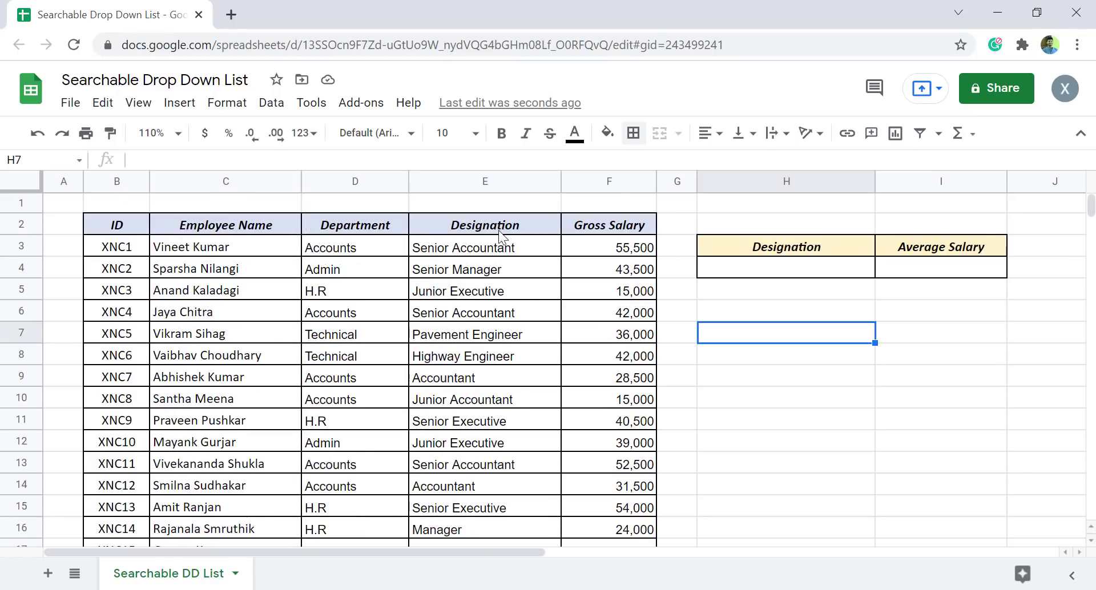
scroll(536, 376, down, 5)
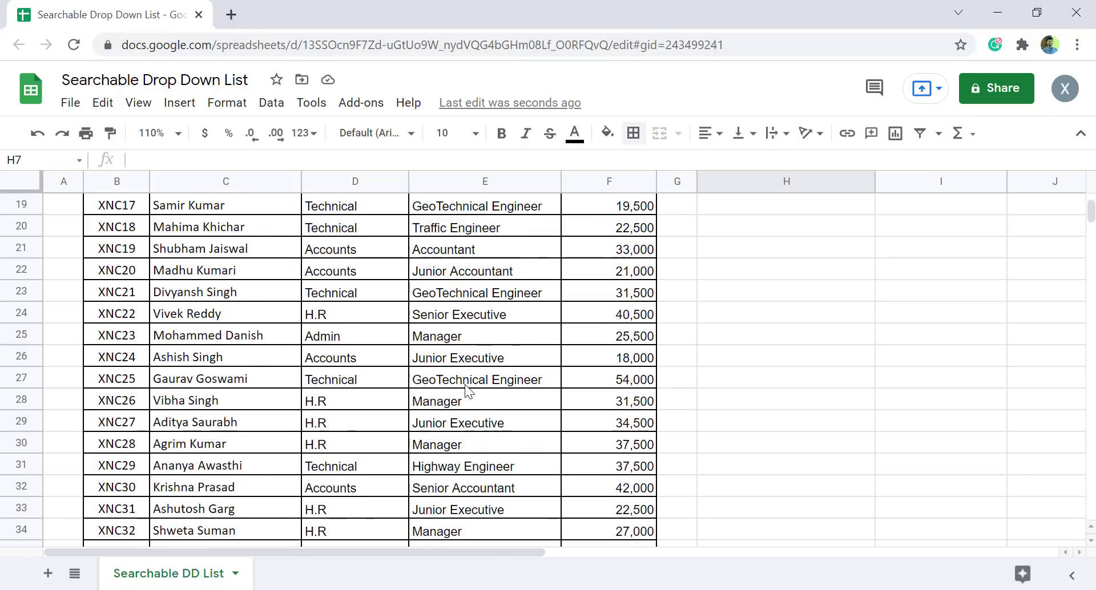
scroll(468, 393, up, 5)
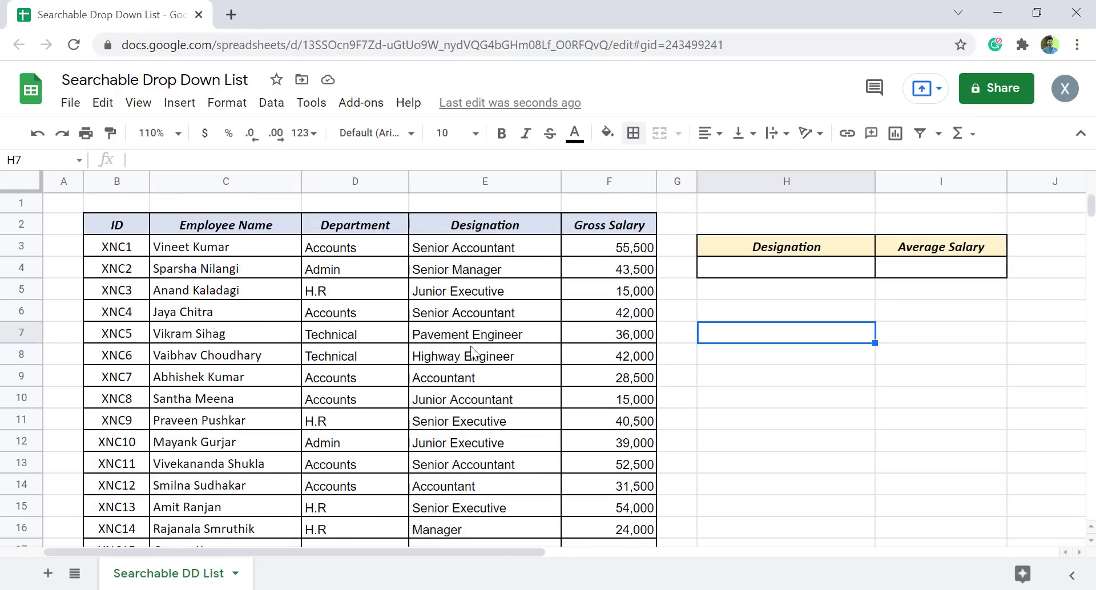
right_click(749, 272)
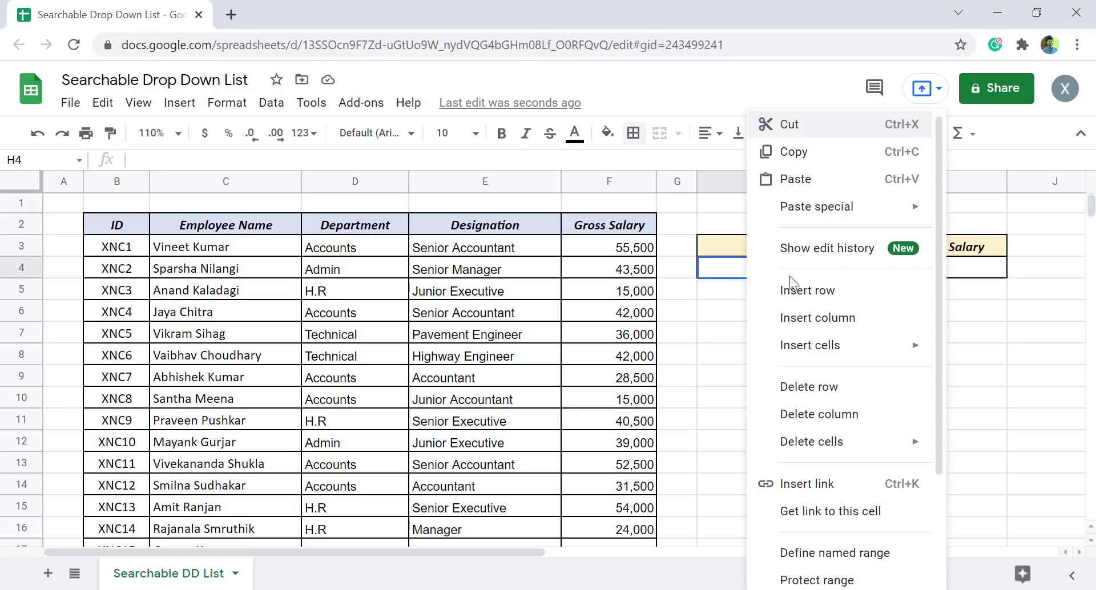
scroll(856, 423, down, 3)
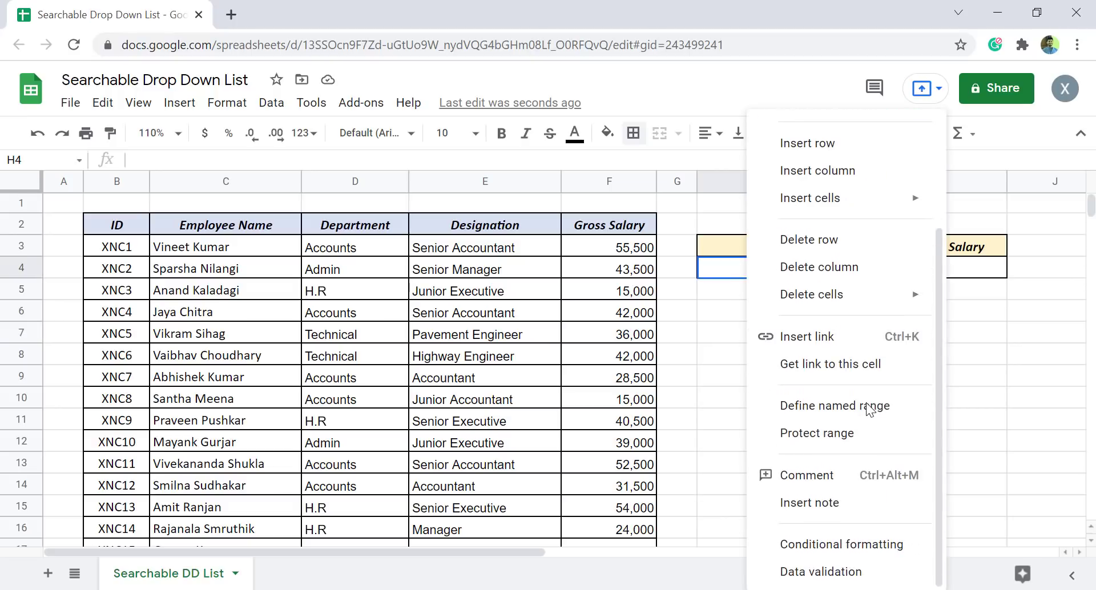
click(884, 578)
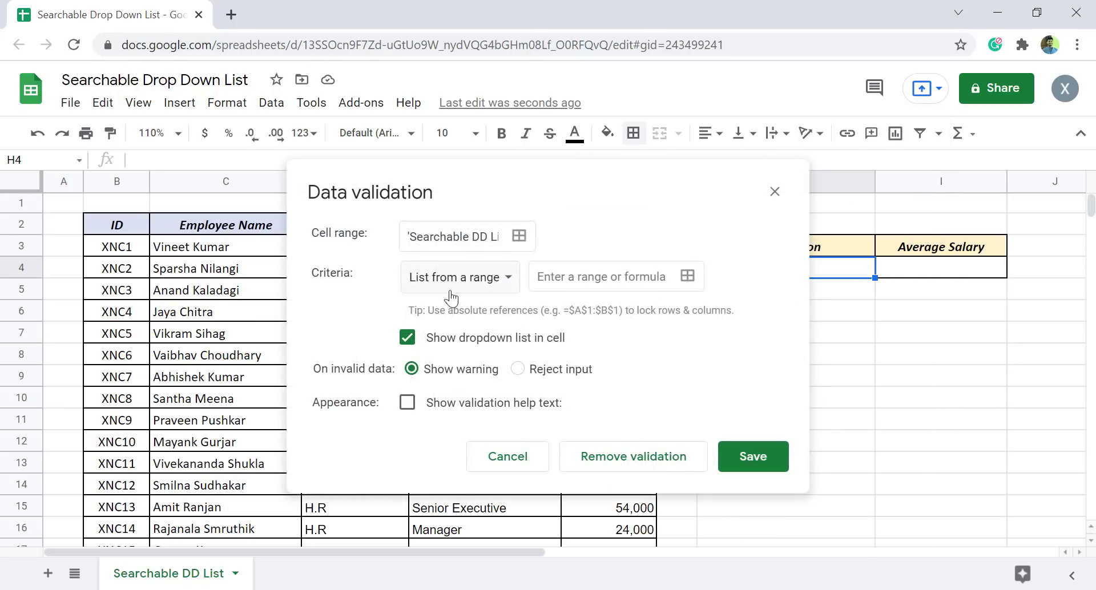
click(687, 276)
drag(557, 247, 915, 249)
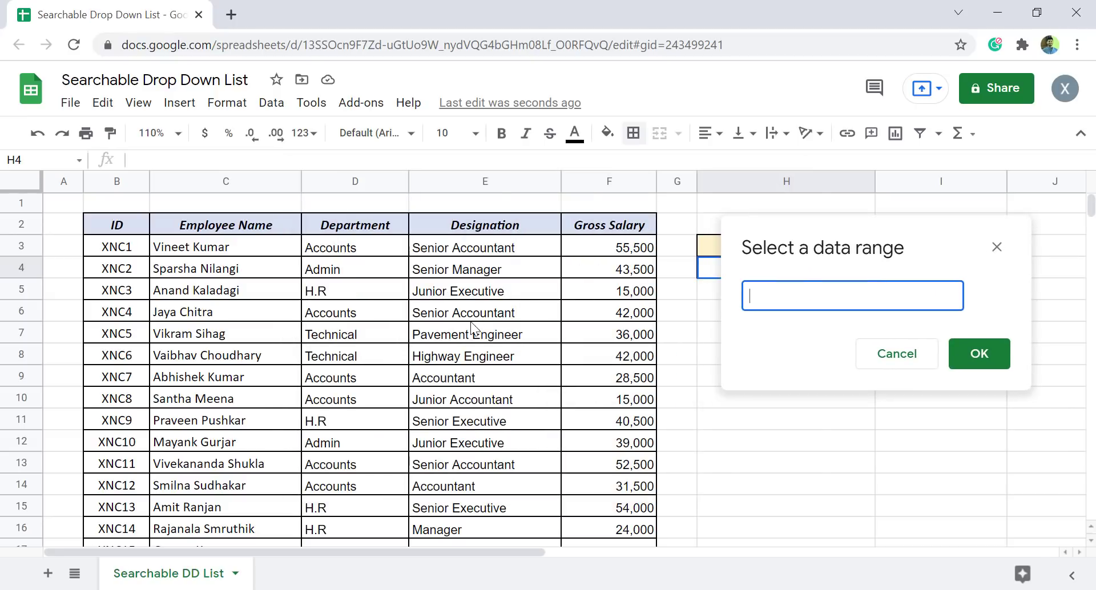
drag(480, 247, 476, 520)
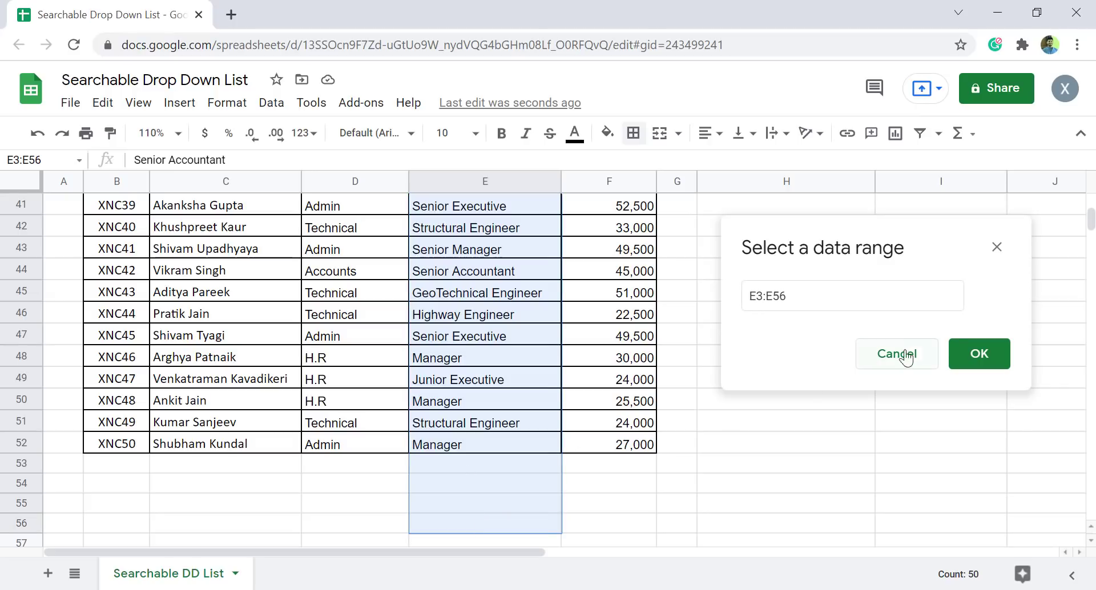
click(977, 355)
click(517, 369)
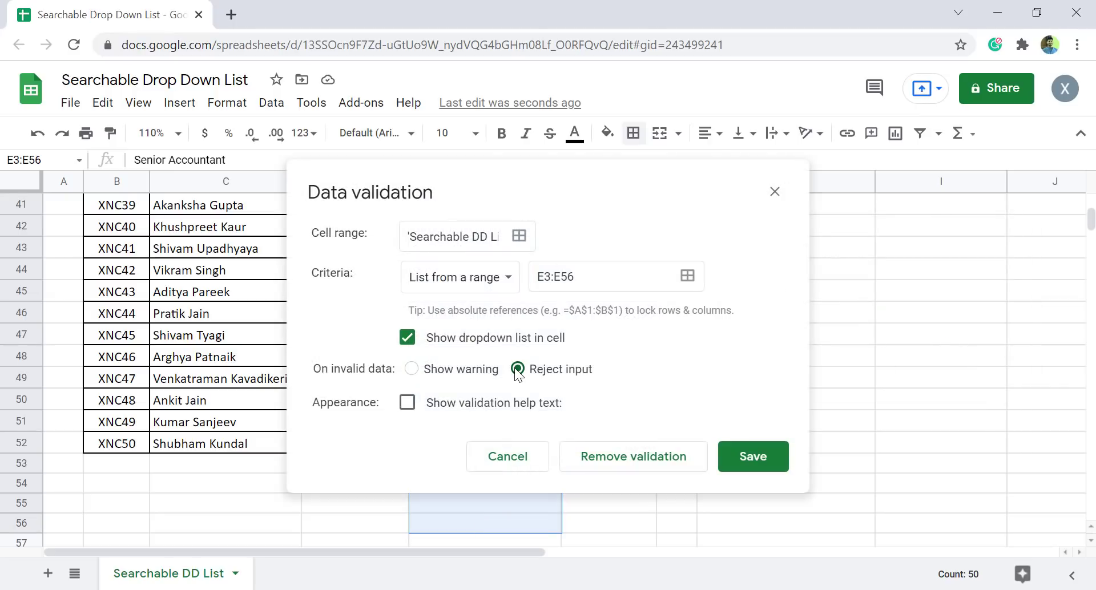
click(753, 456)
Review the designations offered by the dropdown list in H4 and close it without choosing one.
scroll(762, 394, up, 10)
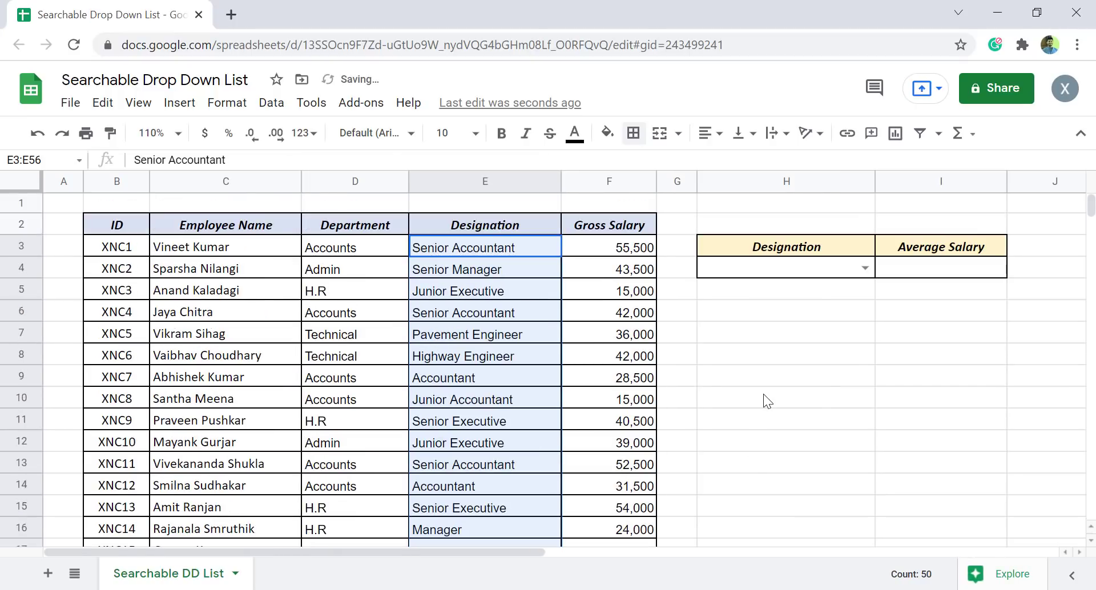
click(763, 313)
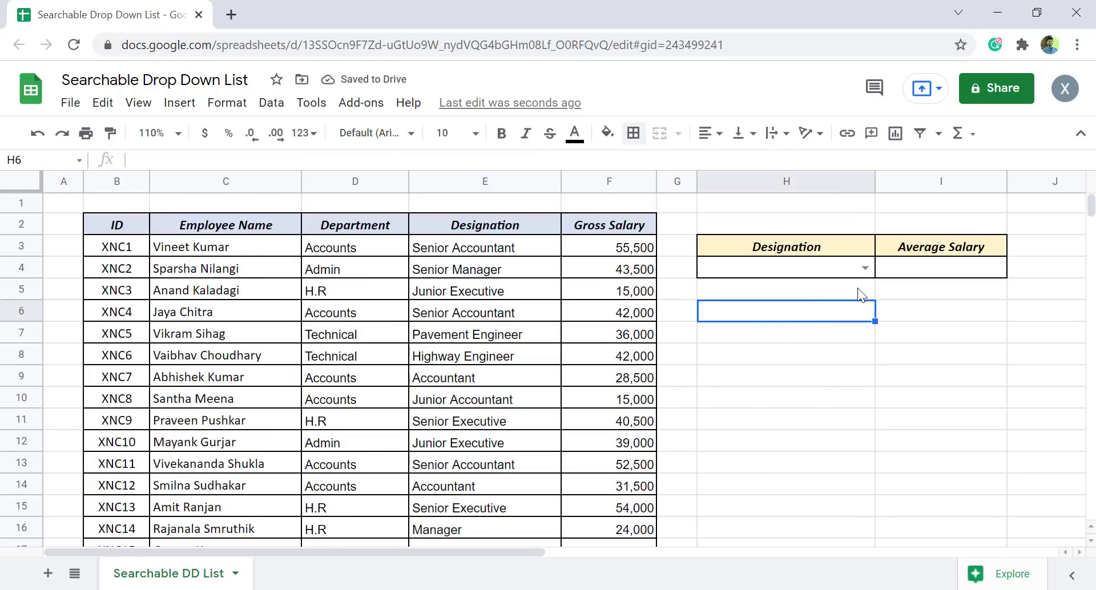
click(865, 269)
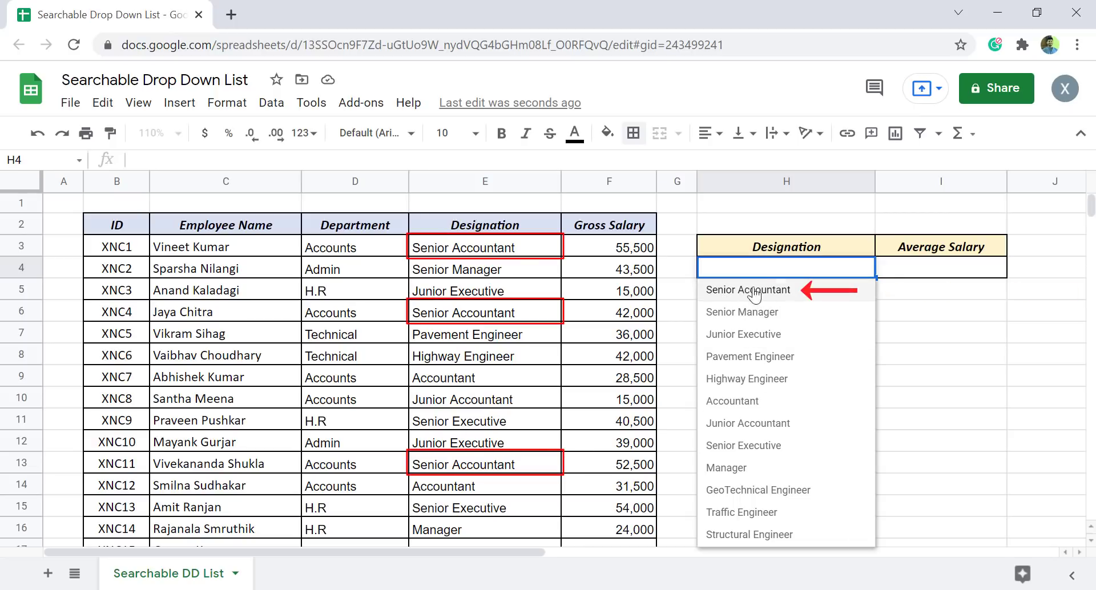
click(950, 363)
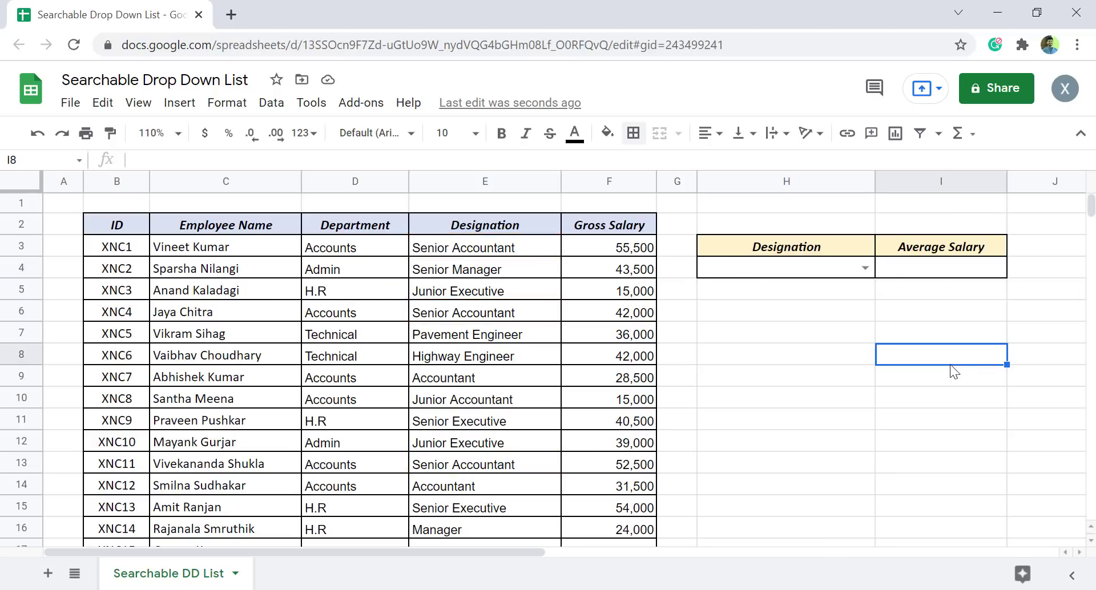
Search the H4 dropdown list for "Engi" and for "Accoun".
click(757, 269)
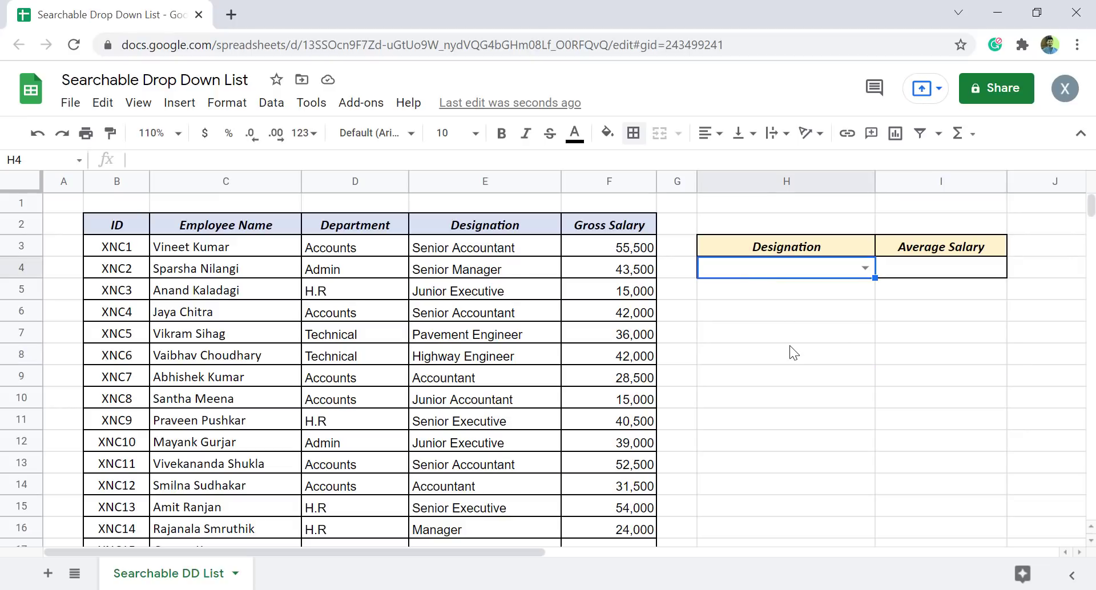
text(Engi)
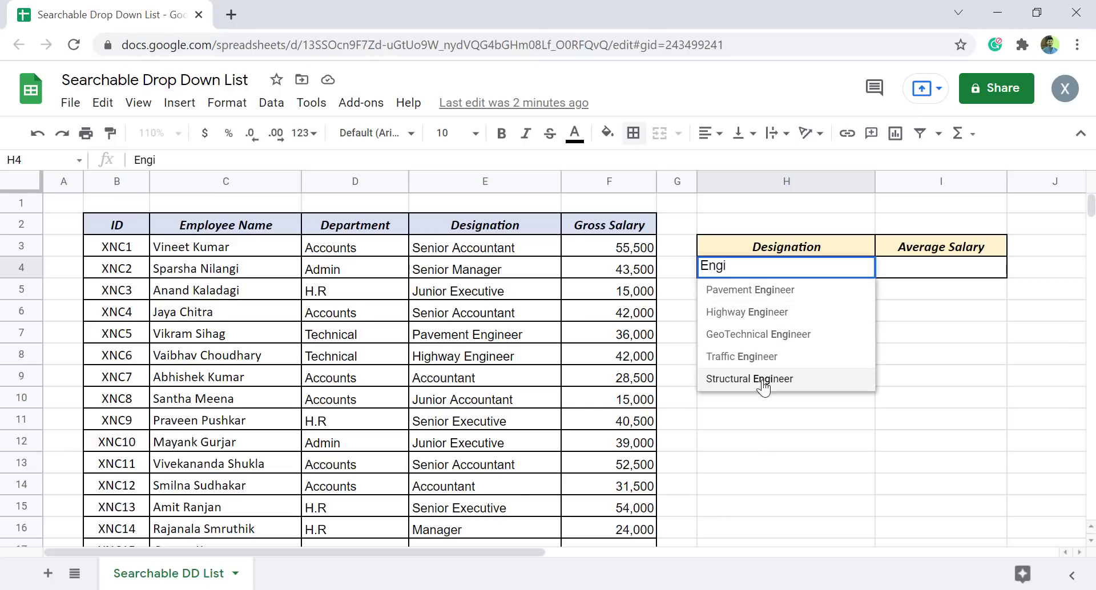
key(BackSpace)
key(BackSpace)
key(BackSpace)
key(BackSpace)
text(Accoun)
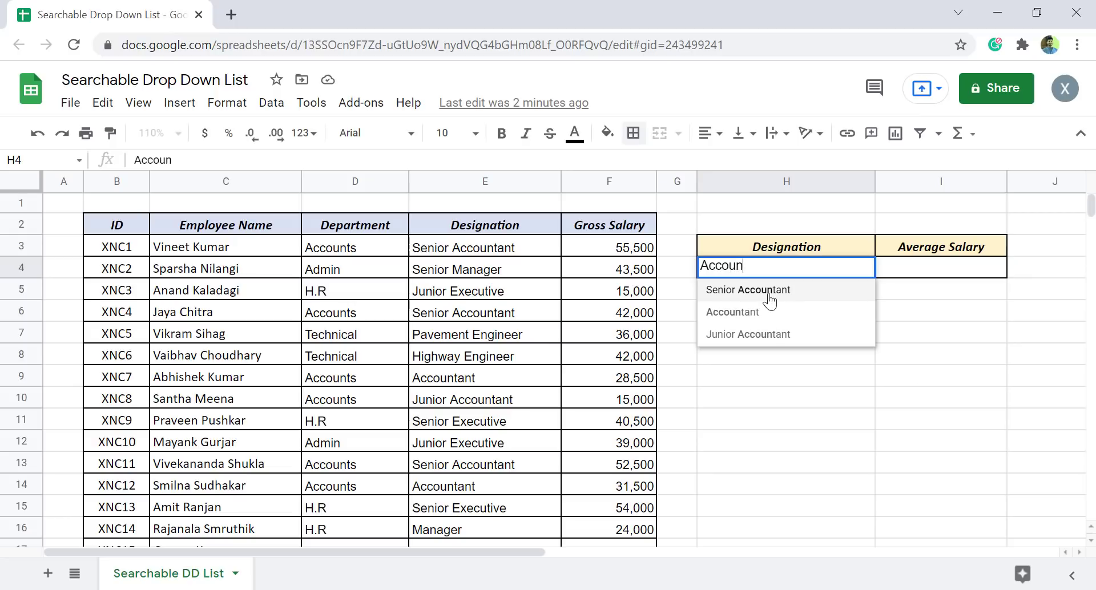
Replace the search text in H4 with "Juni" and choose Junior Executive.
key(BackSpace)
key(BackSpace)
key(BackSpace)
key(BackSpace)
key(BackSpace)
text(Juni)
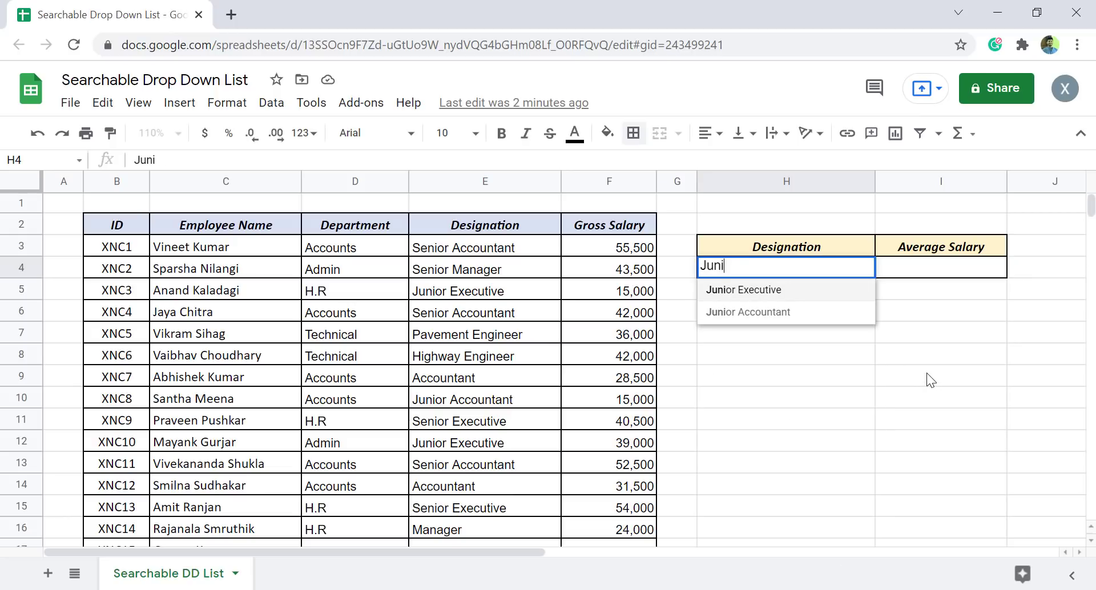
click(767, 291)
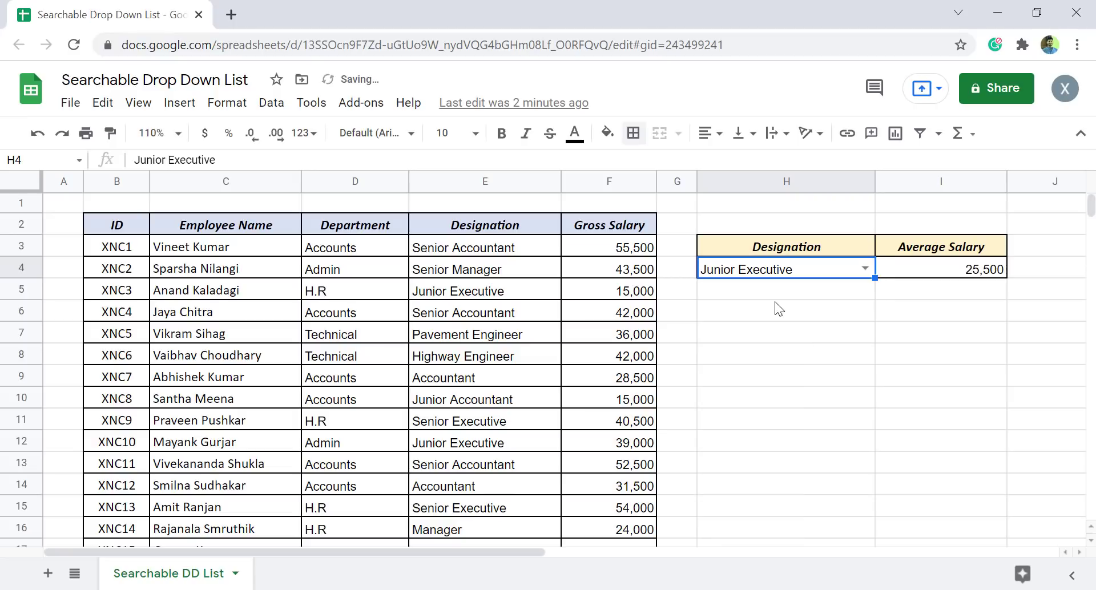
Check the options in the H4 dropdown and add "Director" in E53 below the Designation column.
click(865, 267)
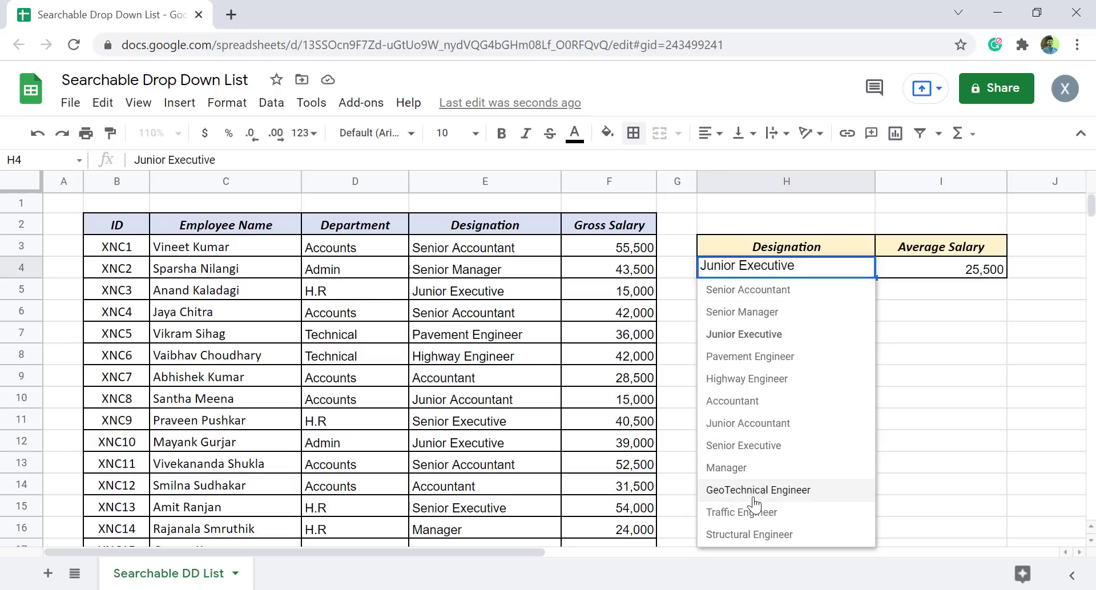
click(918, 393)
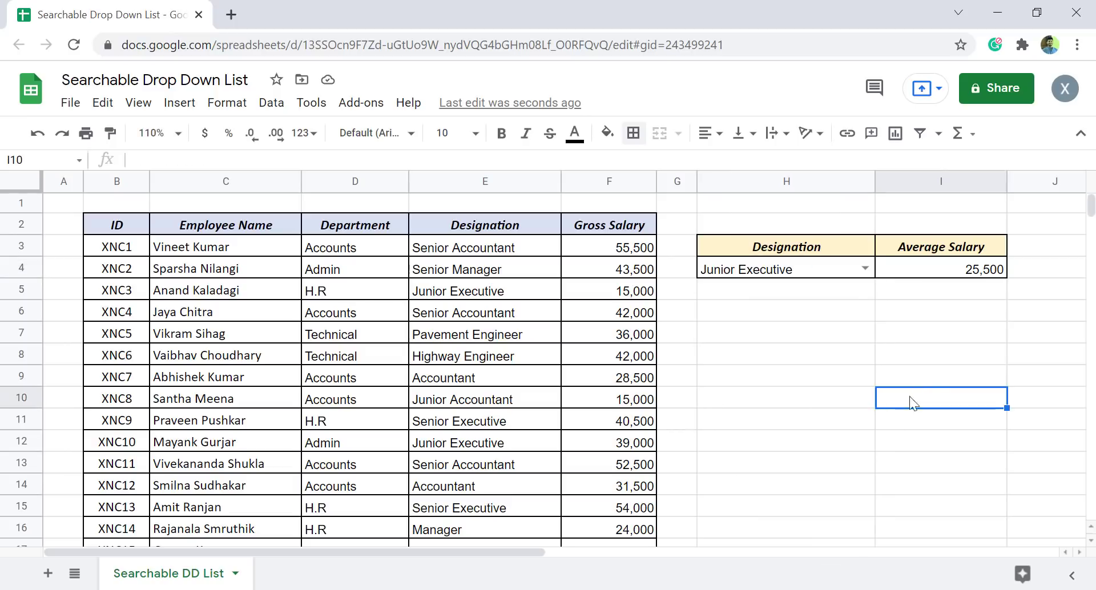
scroll(582, 421, down, 15)
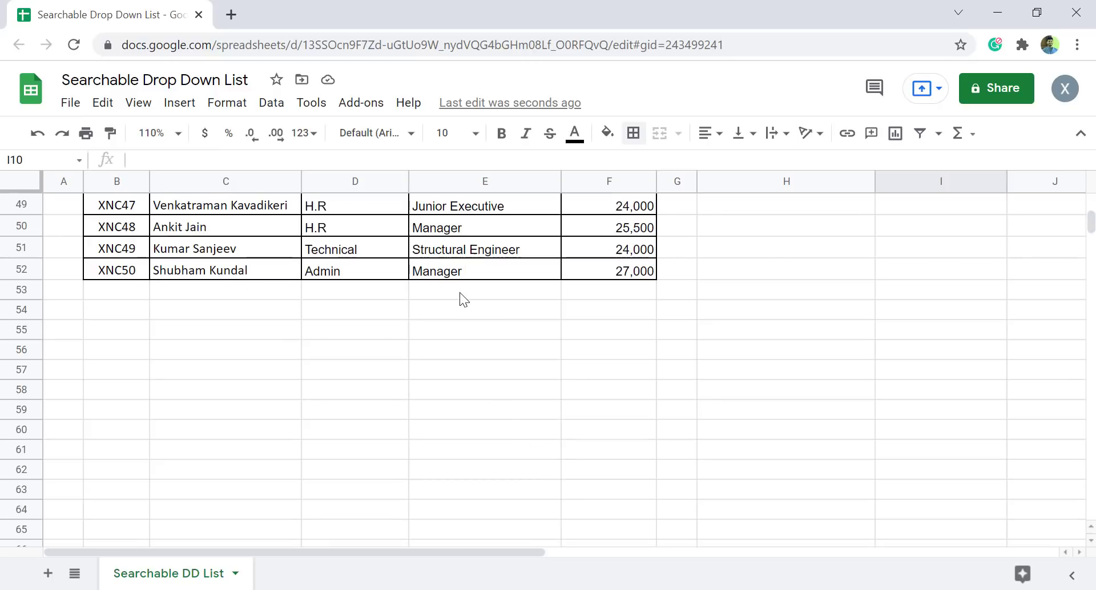
click(463, 292)
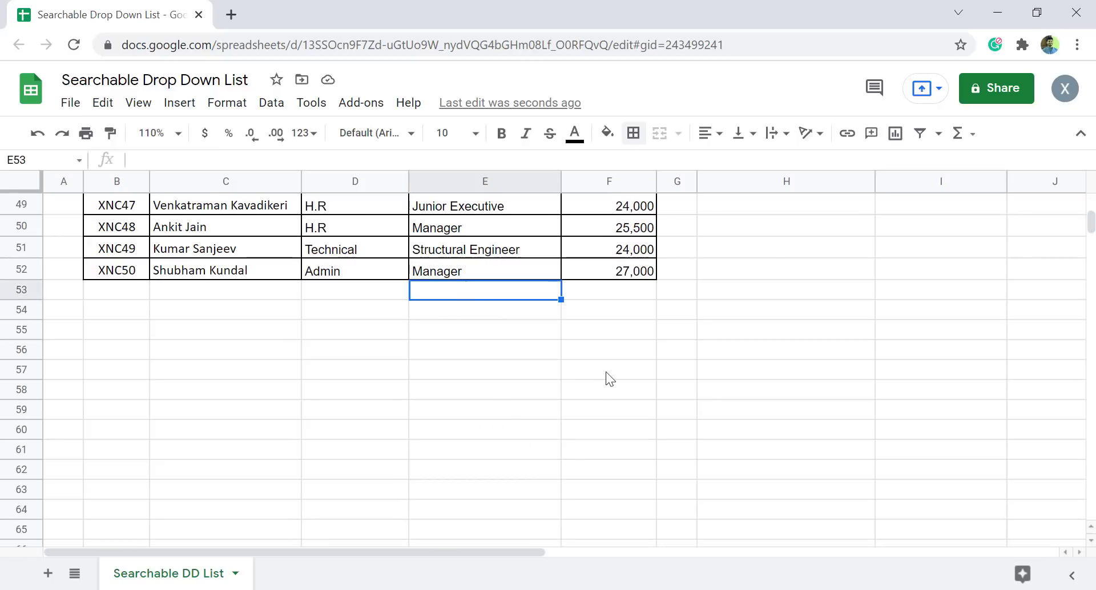
text(Director)
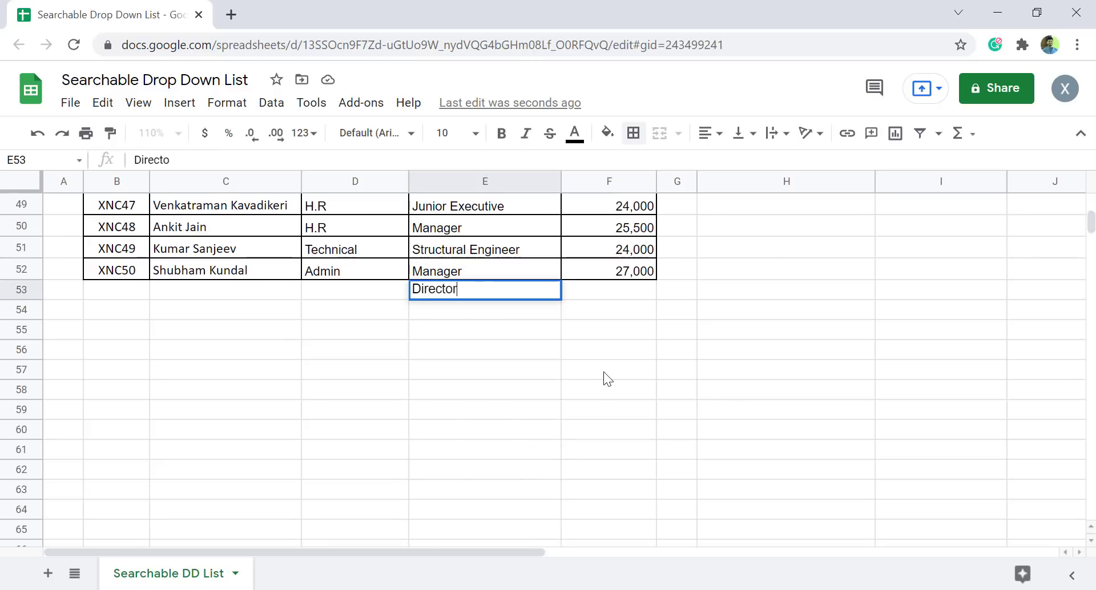
key(Return)
Open the H4 dropdown list again to check its options for Director.
scroll(751, 380, up, 15)
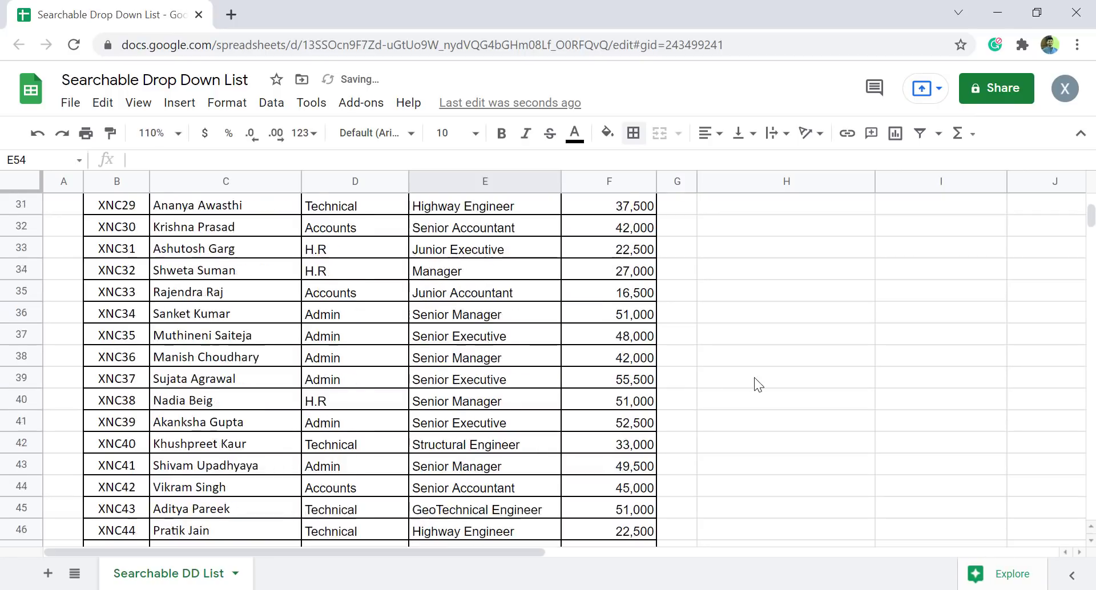
scroll(765, 372, up, 1)
click(864, 268)
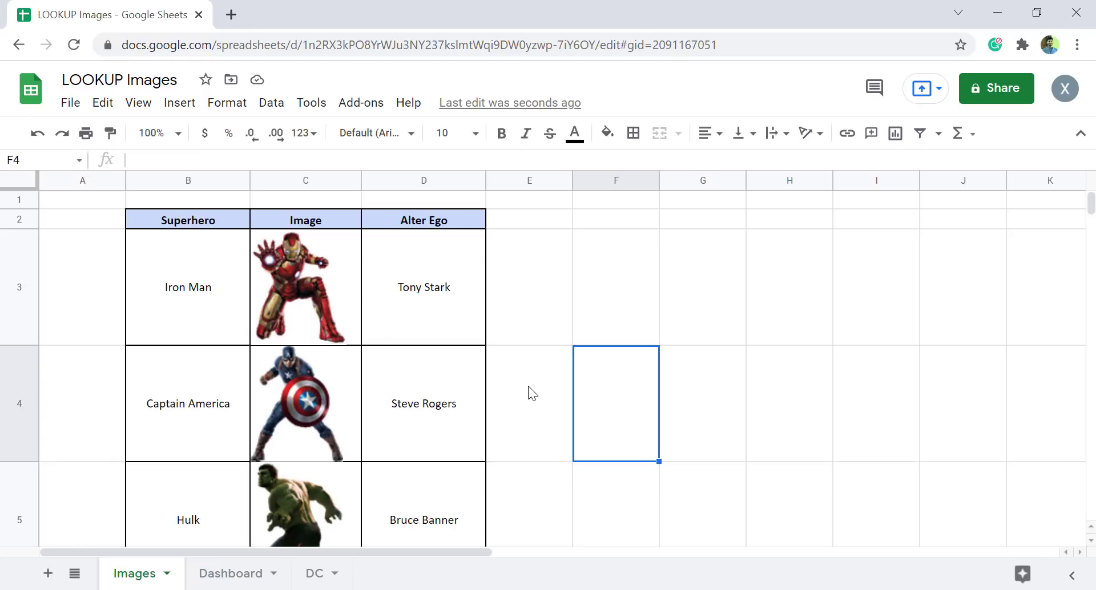
Review the superhero table on the Images sheet and the options in the B3 dropdown on the Dashboard sheet.
scroll(434, 300, down, 3)
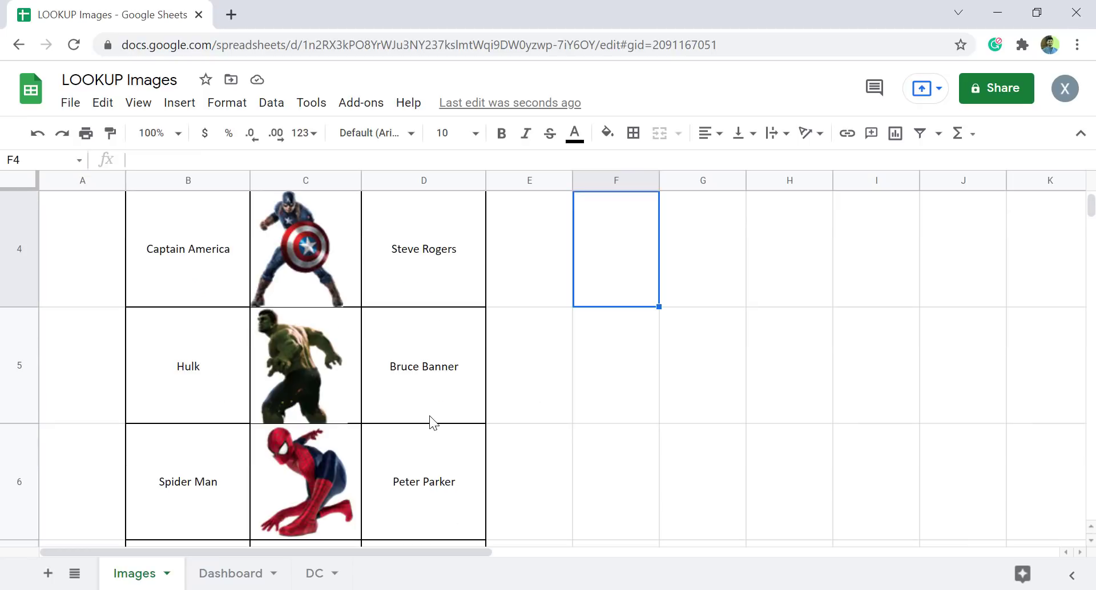
scroll(399, 433, down, 2)
scroll(177, 433, up, 5)
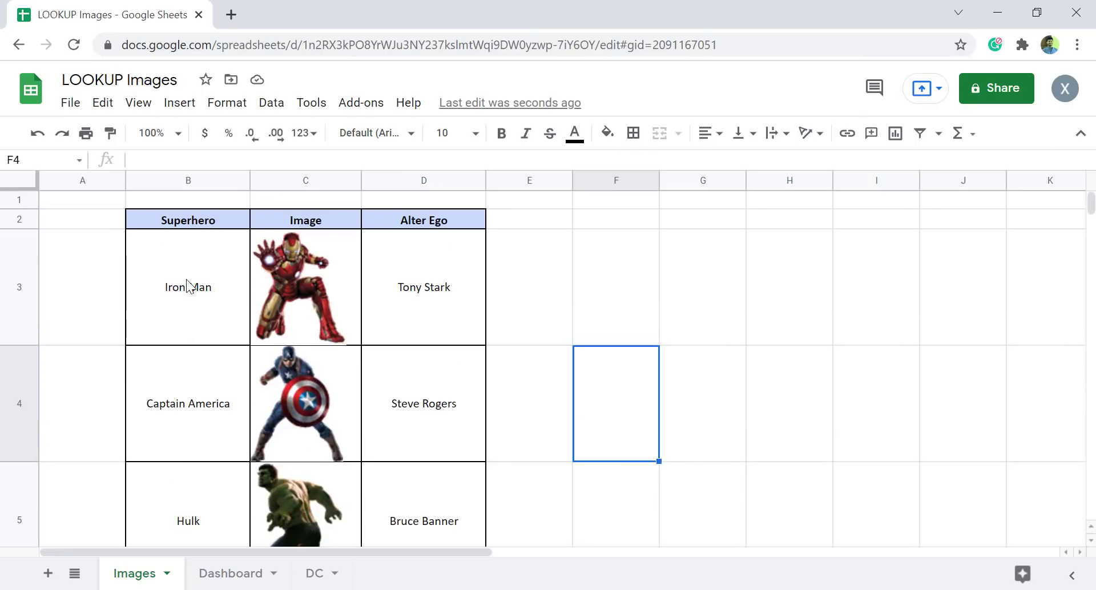
scroll(308, 388, down, 5)
scroll(310, 399, up, 5)
click(216, 571)
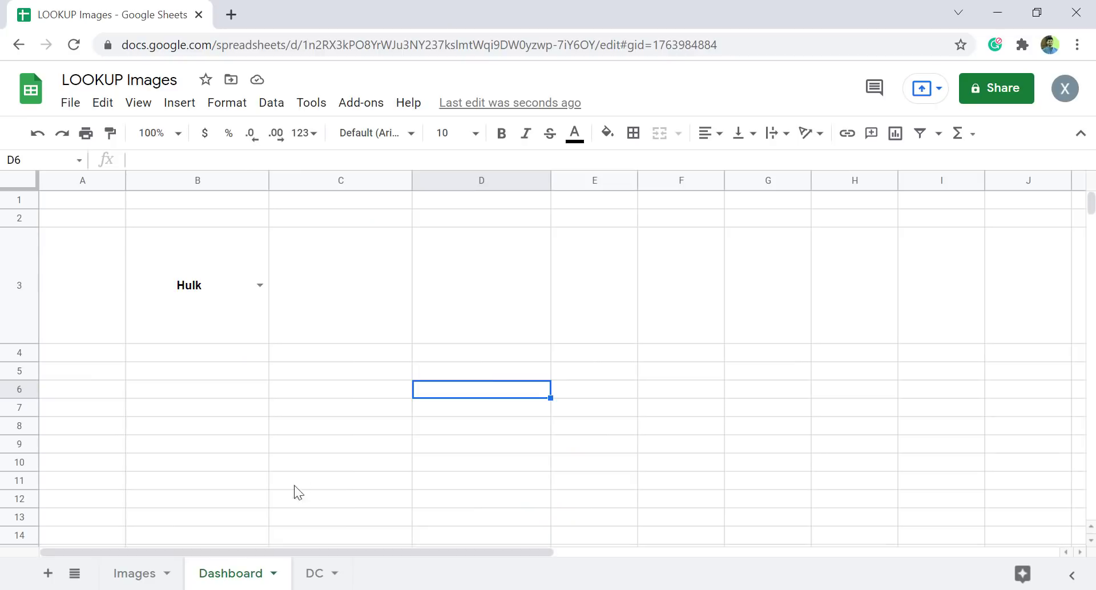
click(252, 303)
click(260, 285)
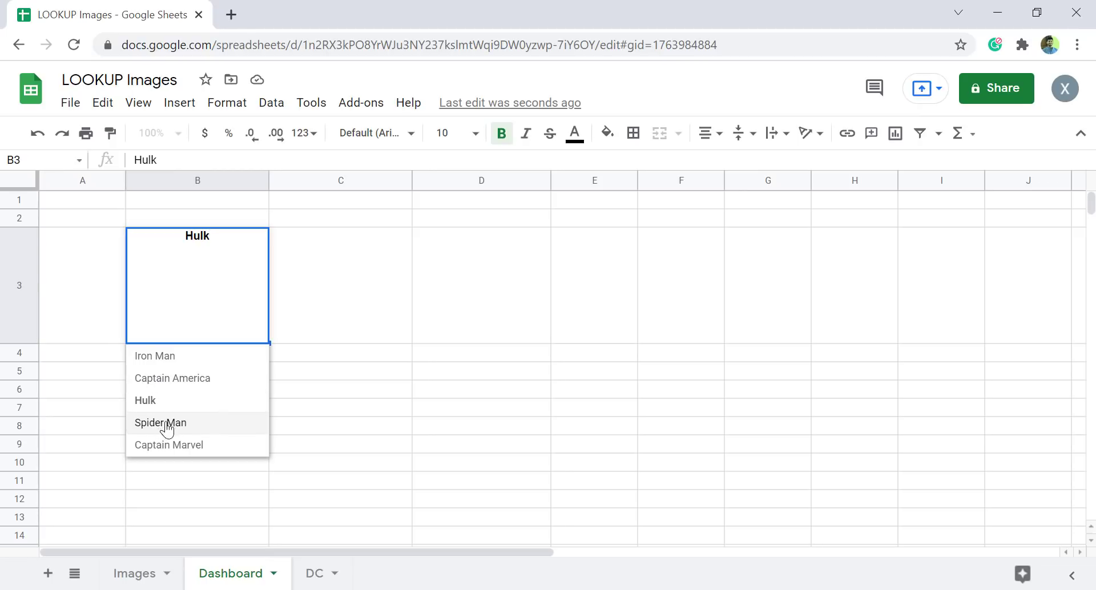
click(135, 572)
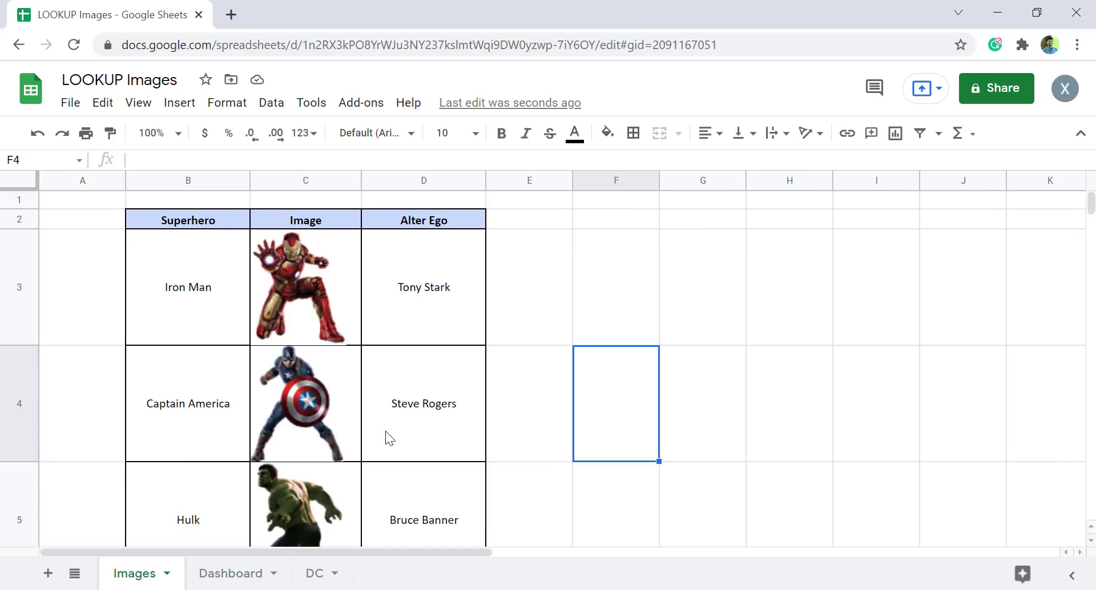
click(225, 572)
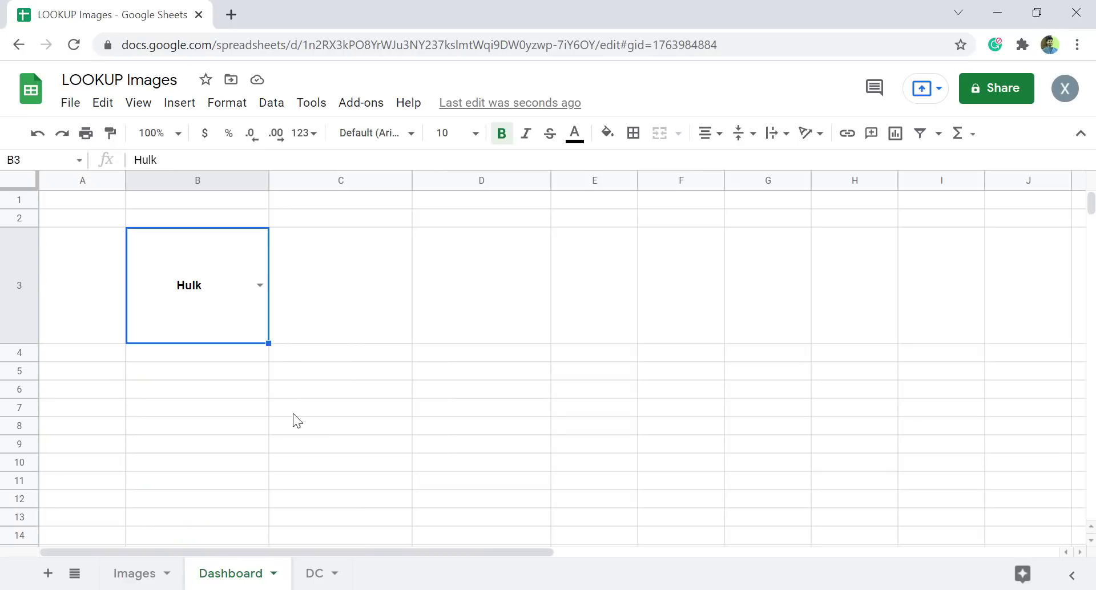
Begin a VLOOKUP formula in Dashboard cell C3 with B3 as the search key and Images!B3:D7 as the range.
click(337, 283)
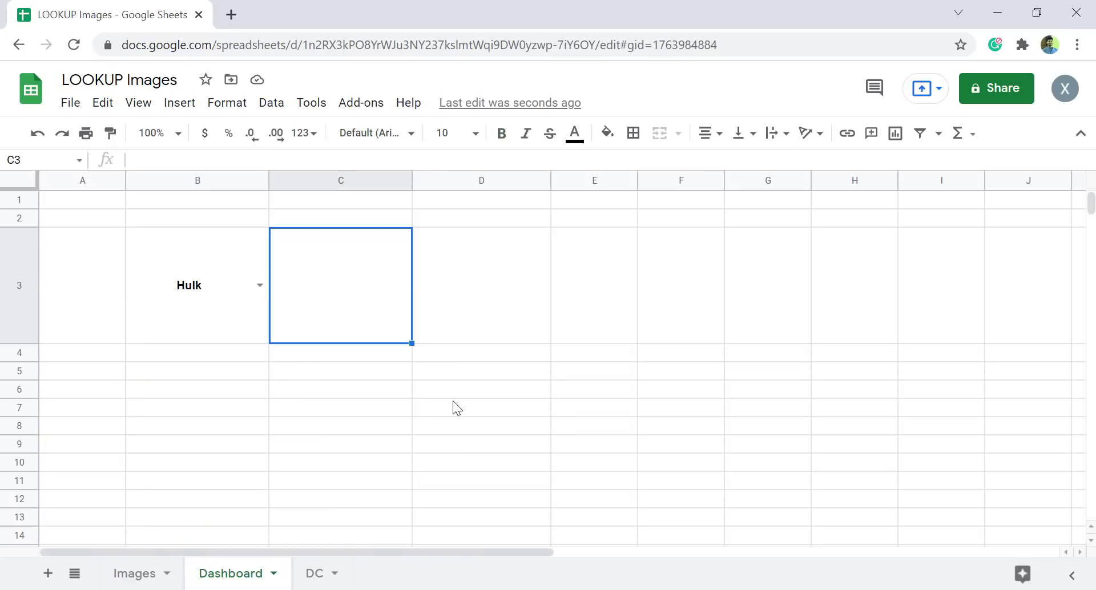
text(=vlo)
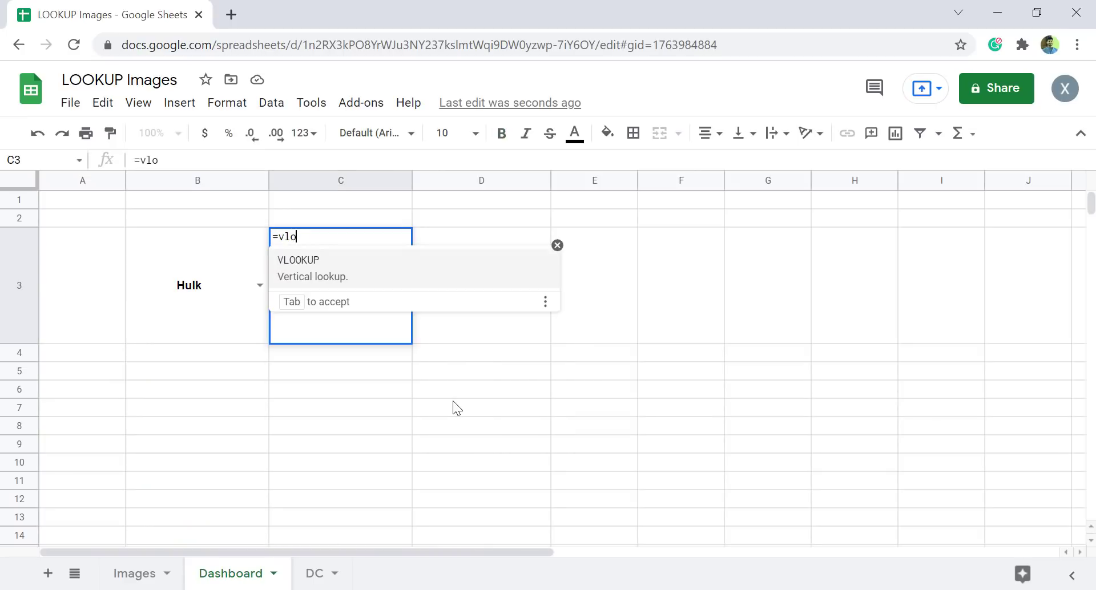
text(okup()
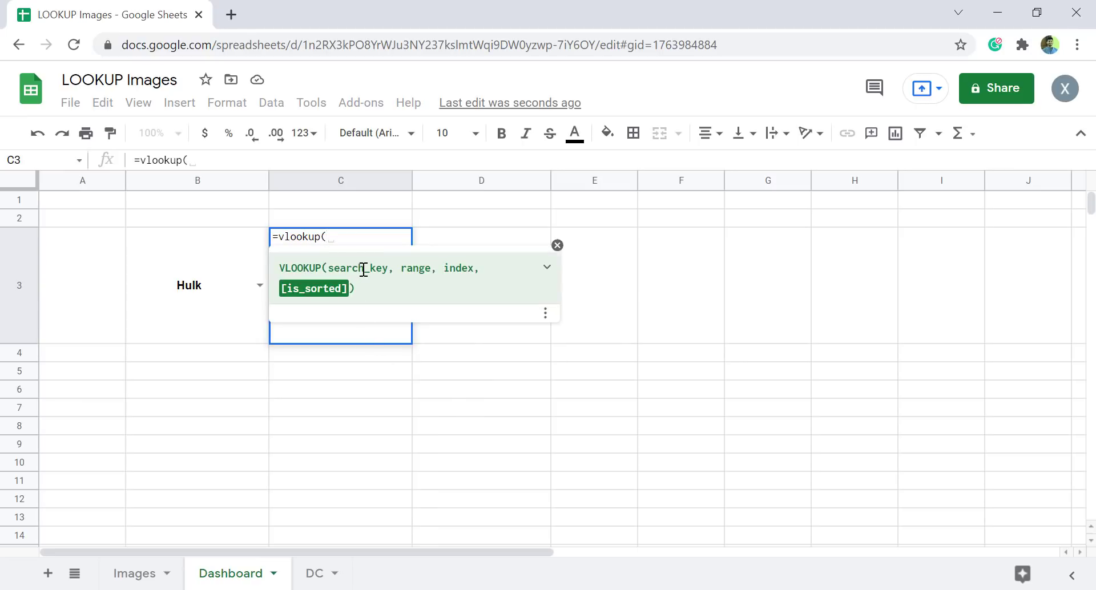
click(188, 286)
text(,)
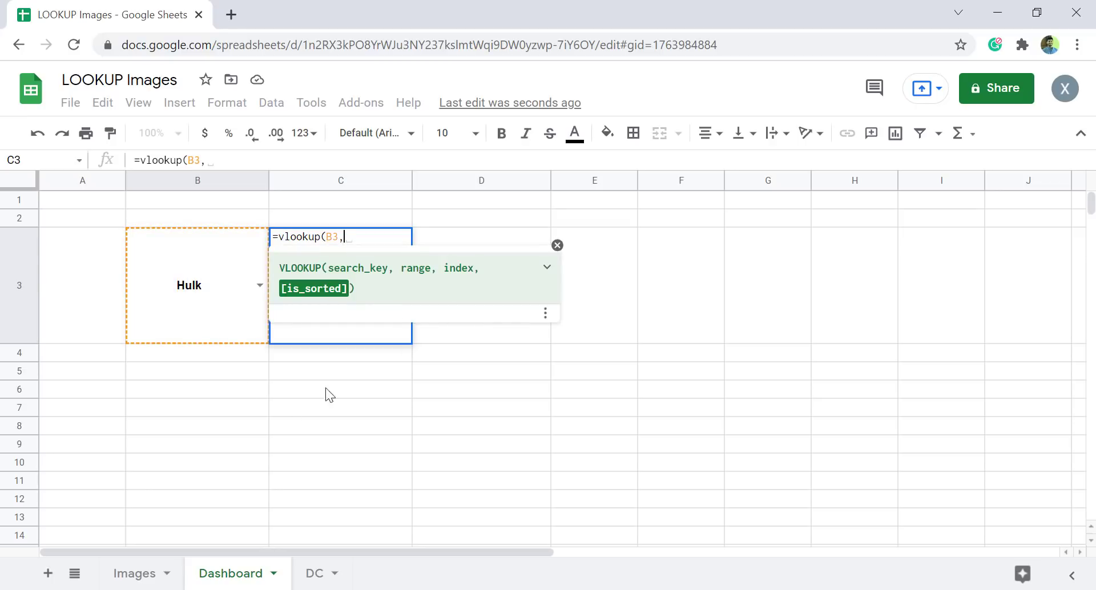
click(137, 573)
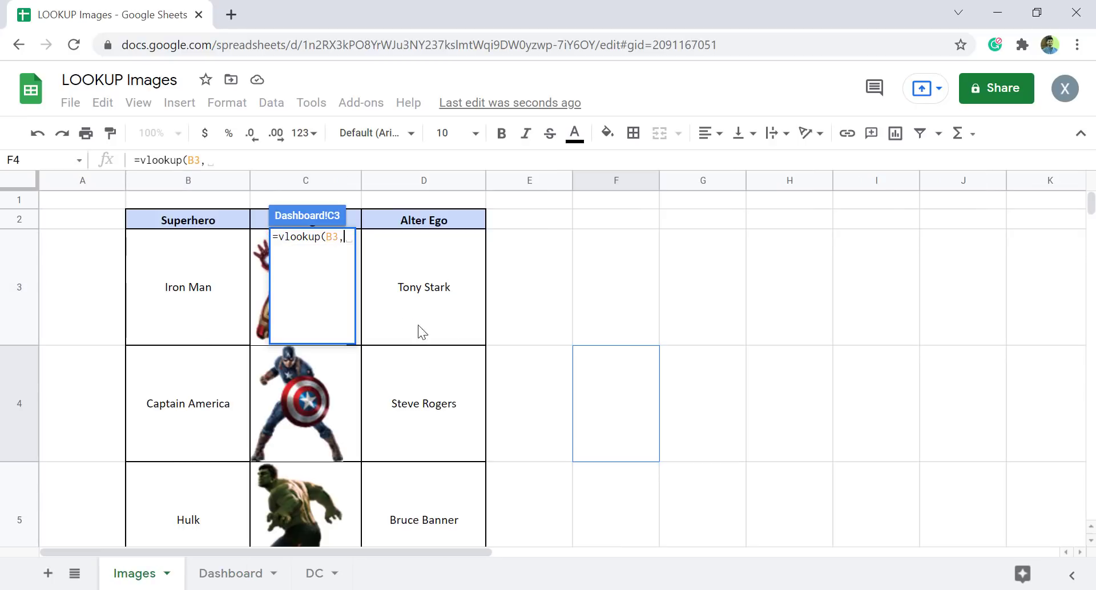
drag(198, 299, 447, 303)
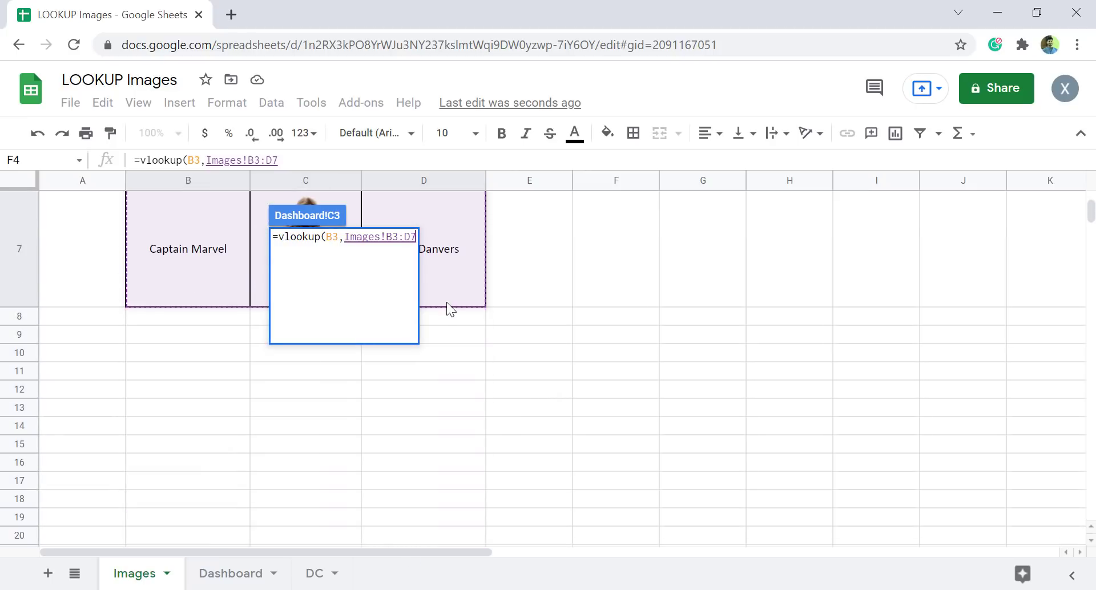
Complete the VLOOKUP formula in Dashboard C3 with column index 2 and false as the is_sorted argument.
text(,)
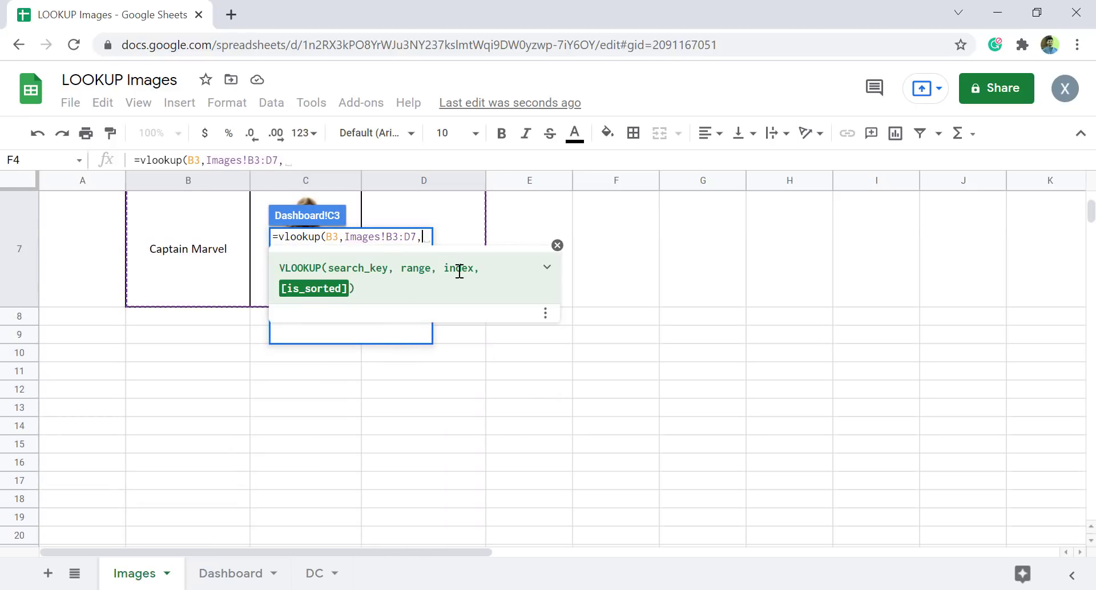
scroll(210, 257, up, 6)
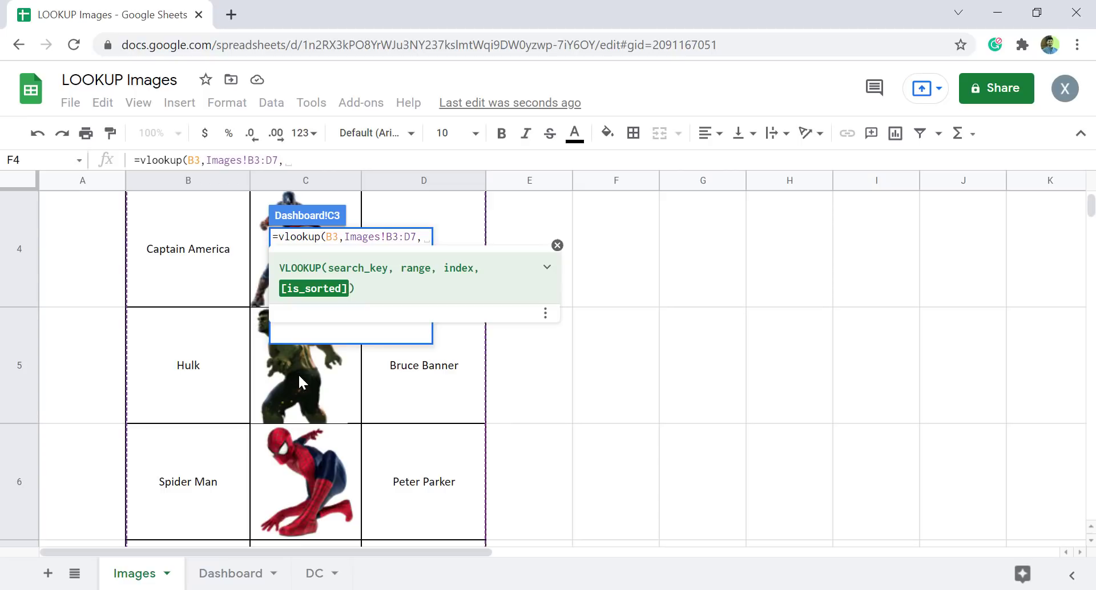
text(2)
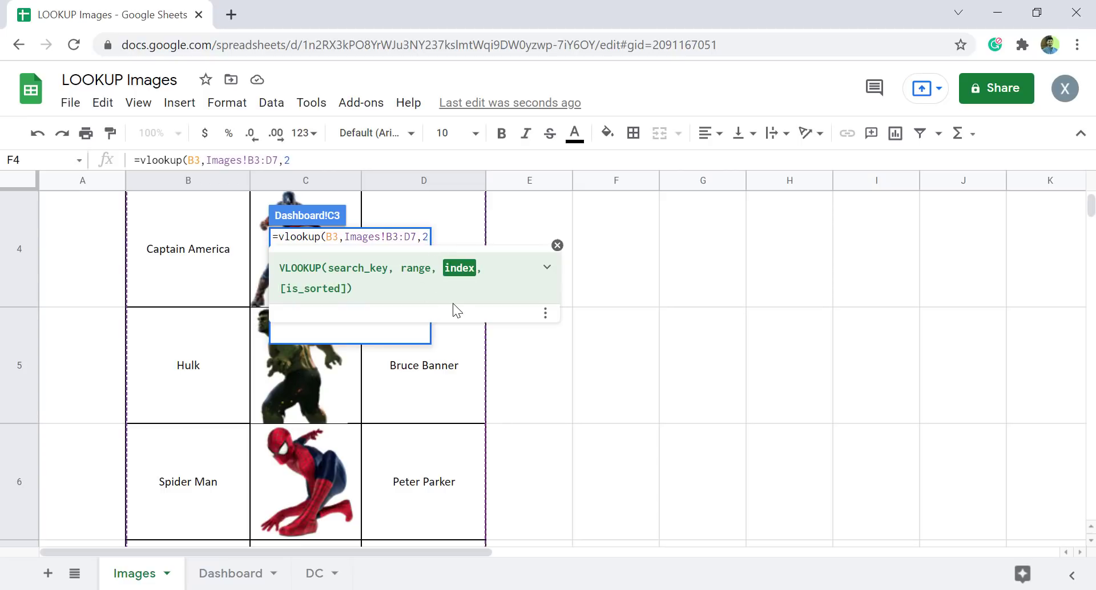
text(,)
text(fals)
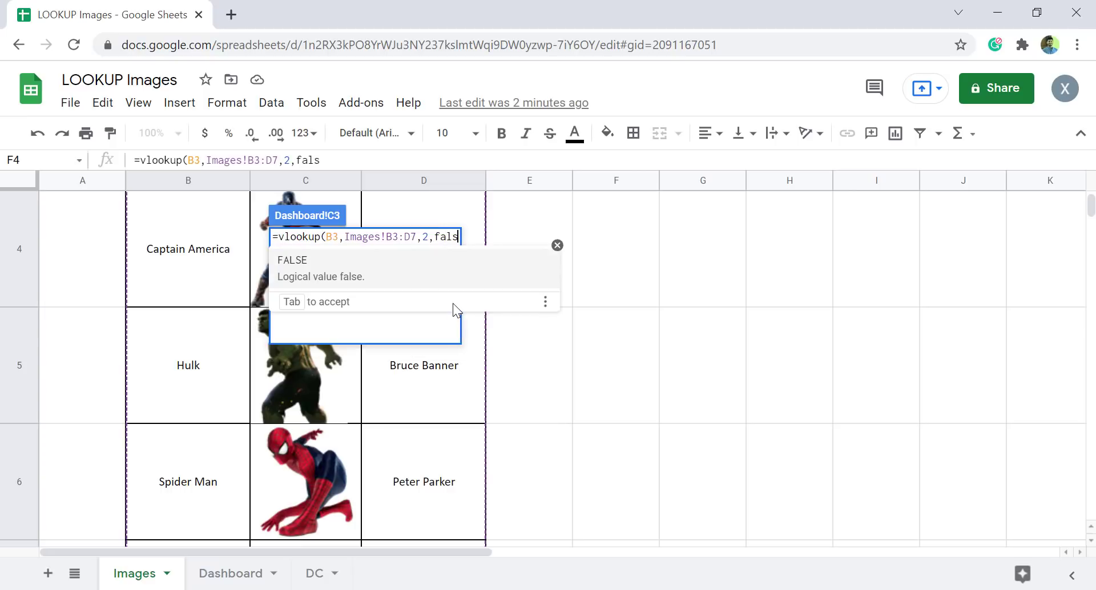
text(e))
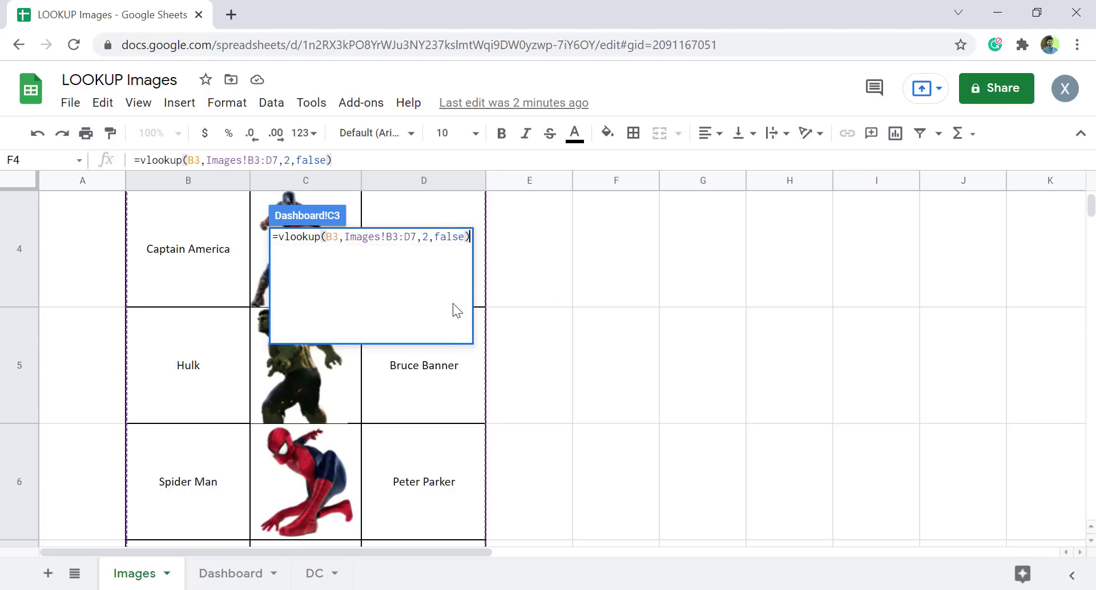
key(Return)
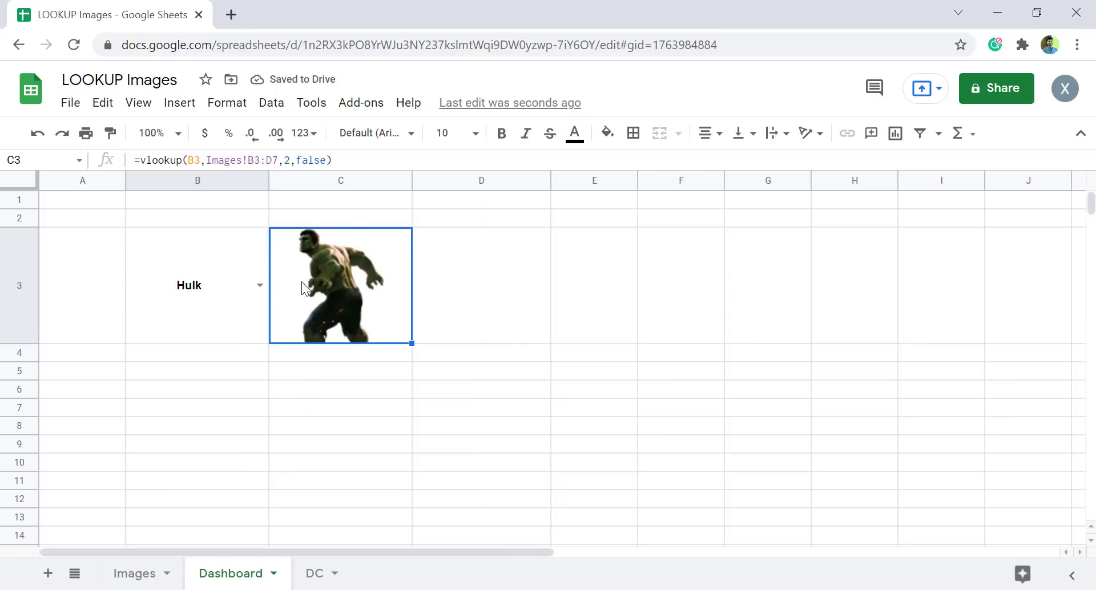
Choose Captain America and then Iron Man from the B3 dropdown to test the image lookup.
click(260, 285)
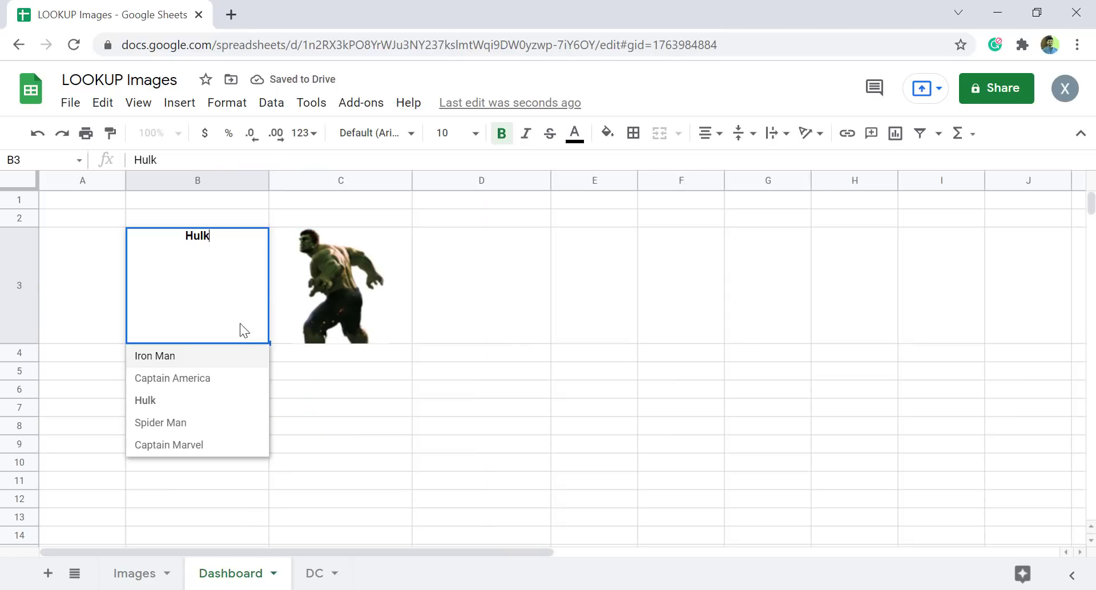
click(201, 379)
click(261, 284)
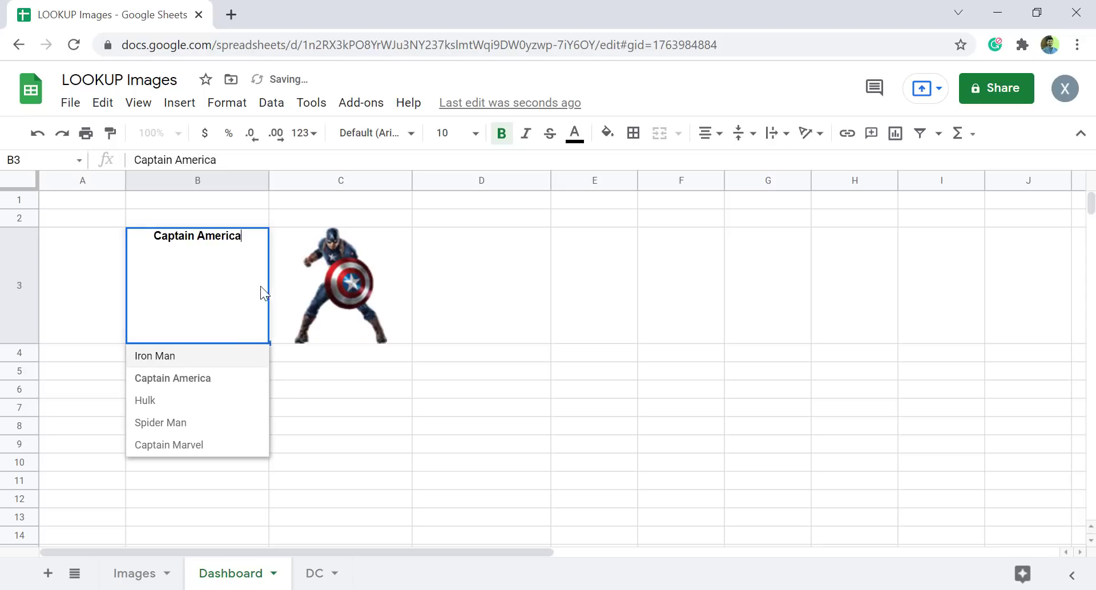
click(185, 362)
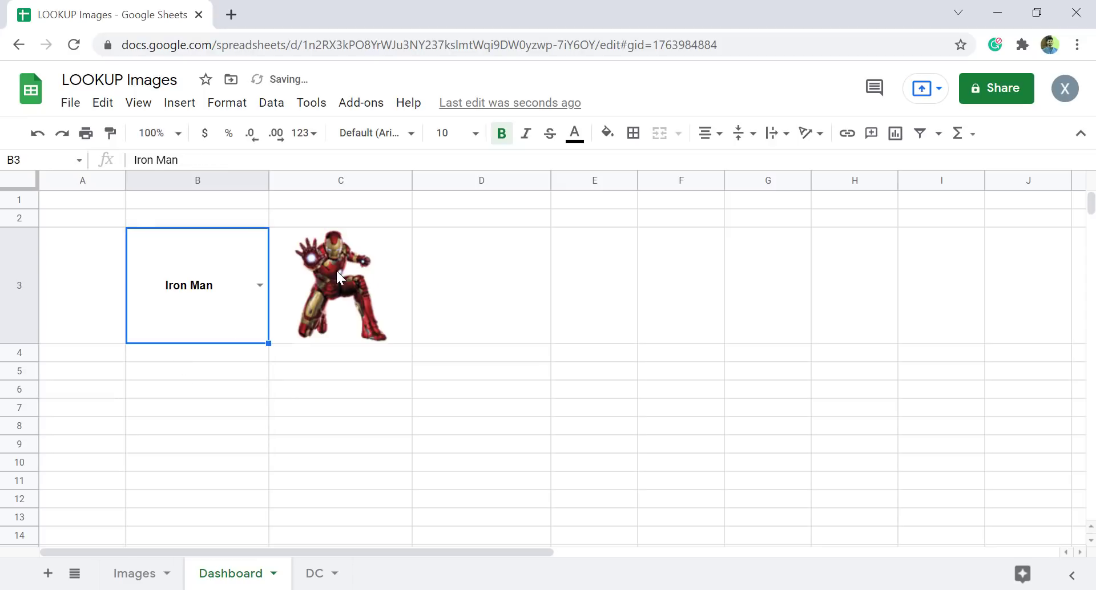
On the DC sheet, put the floating Superman image into cell F7.
click(313, 572)
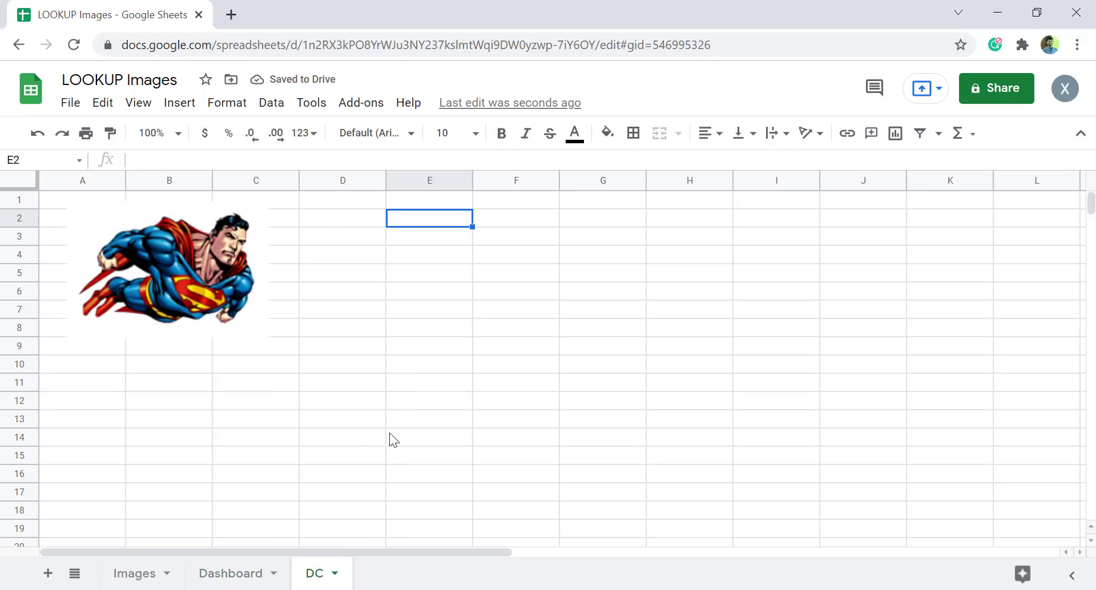
click(498, 310)
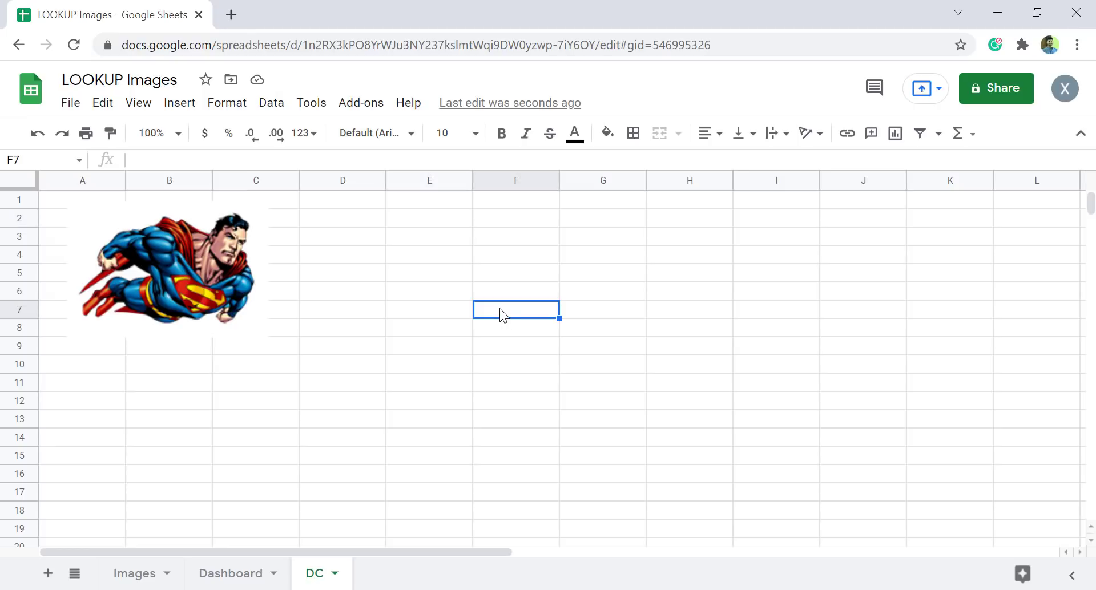
click(200, 263)
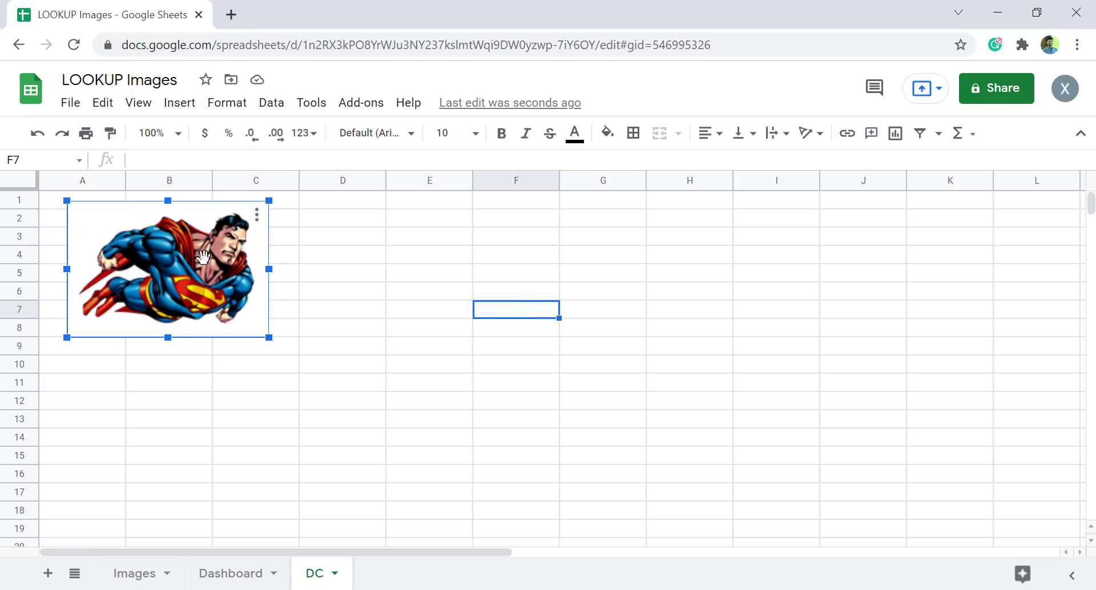
click(257, 216)
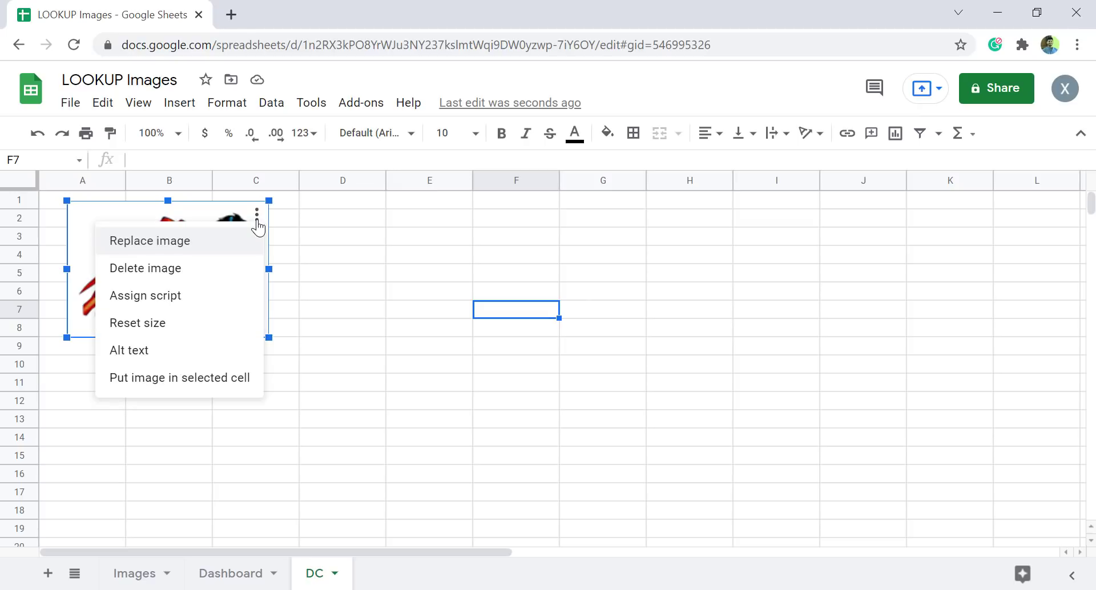
click(204, 378)
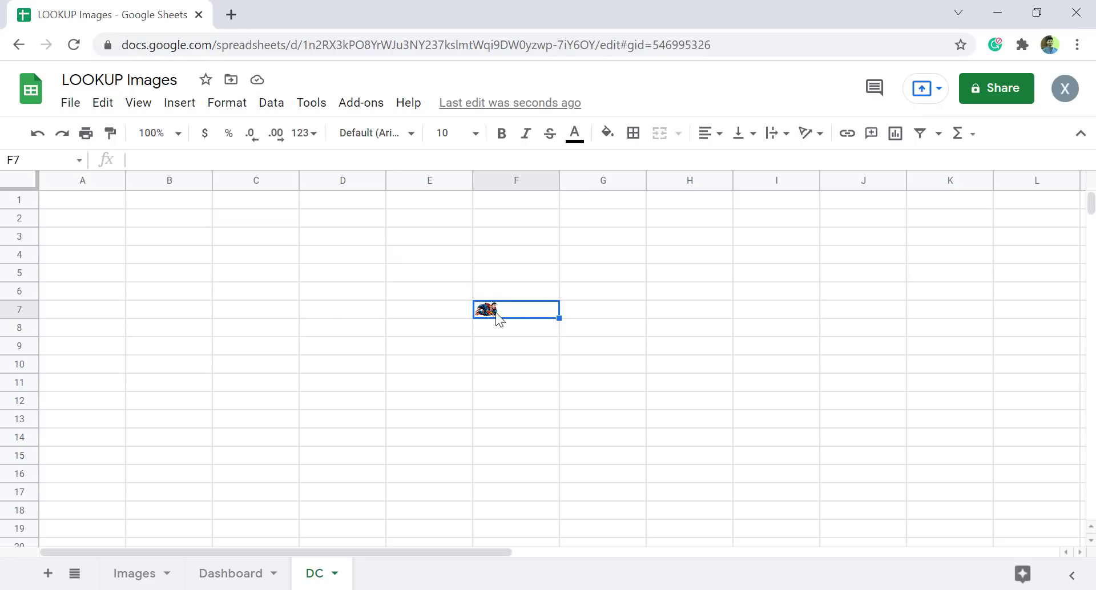
Increase the height of row 7 and the width of column F to enlarge the Superman image.
drag(33, 315, 25, 398)
drag(566, 184, 640, 181)
drag(26, 398, 23, 413)
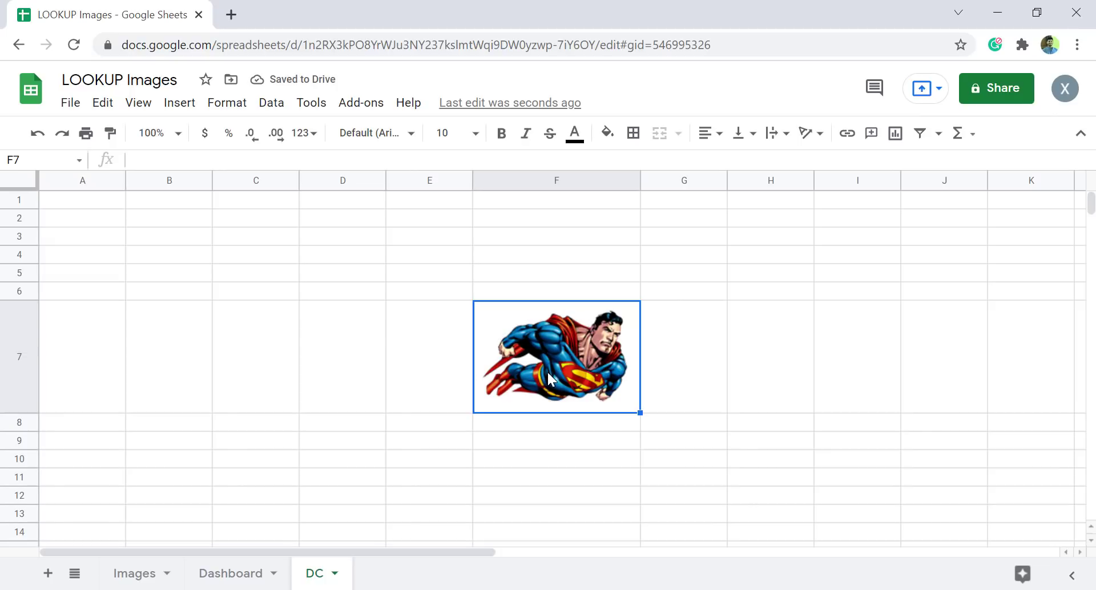
Show the Superman image in C7 with the formula =F7 and widen column C.
click(278, 378)
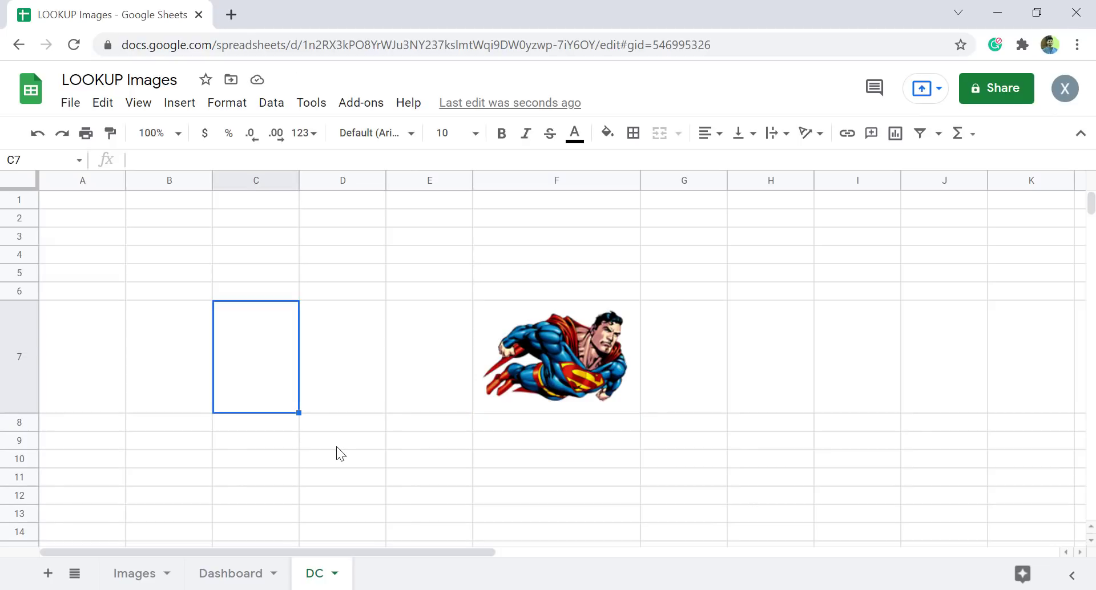
text(=)
click(498, 402)
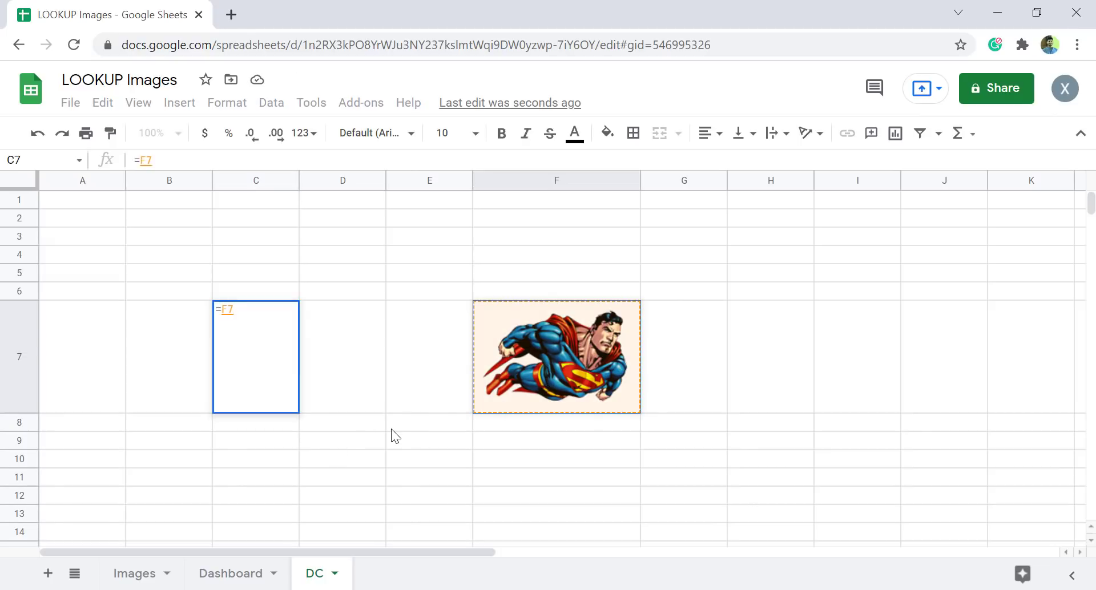
key(Return)
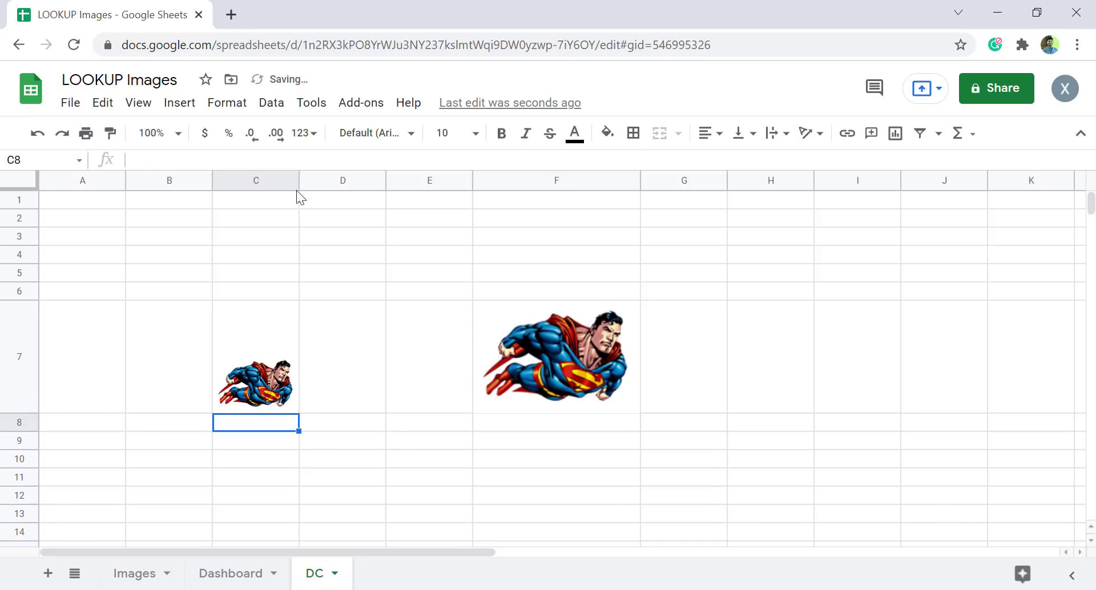
drag(298, 181, 361, 181)
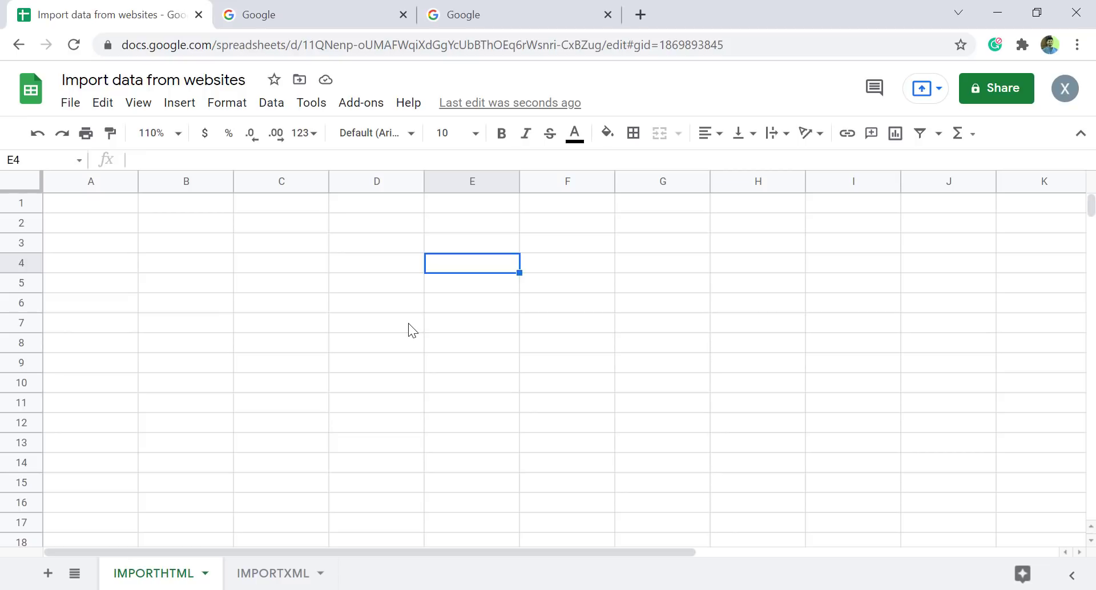
Search Google for "list of largest companies by revenue wiki" and open the Wikipedia article.
click(304, 17)
click(350, 229)
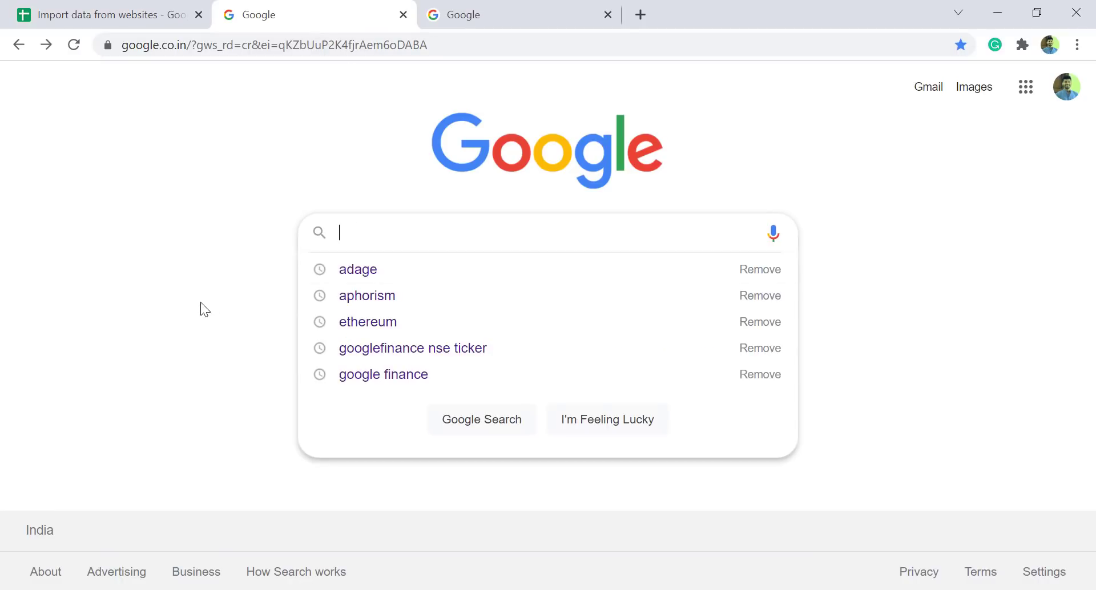
text(list of large)
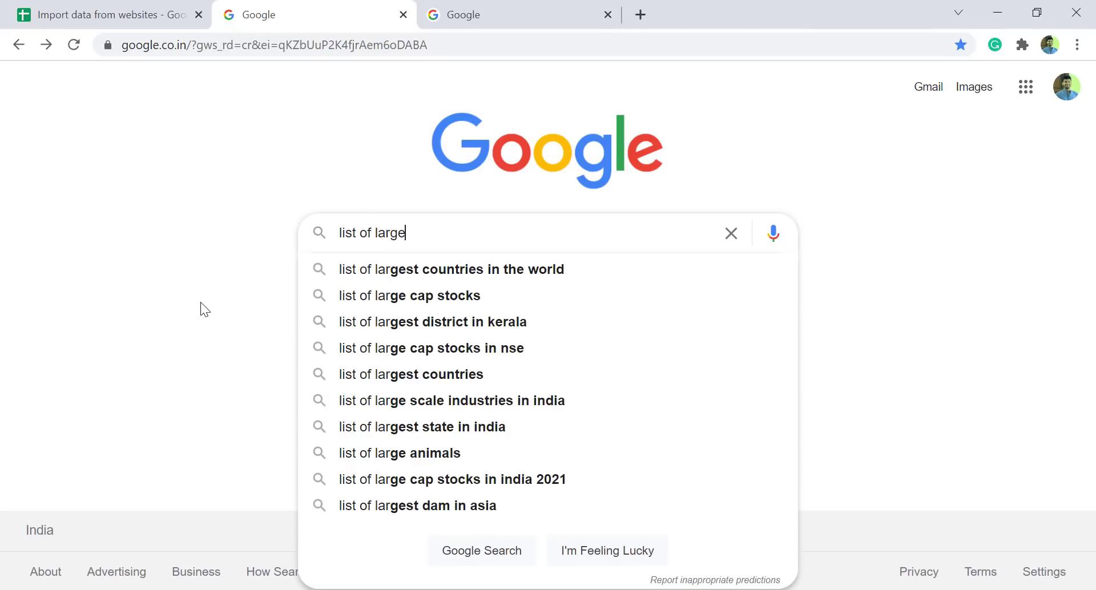
text(st compani)
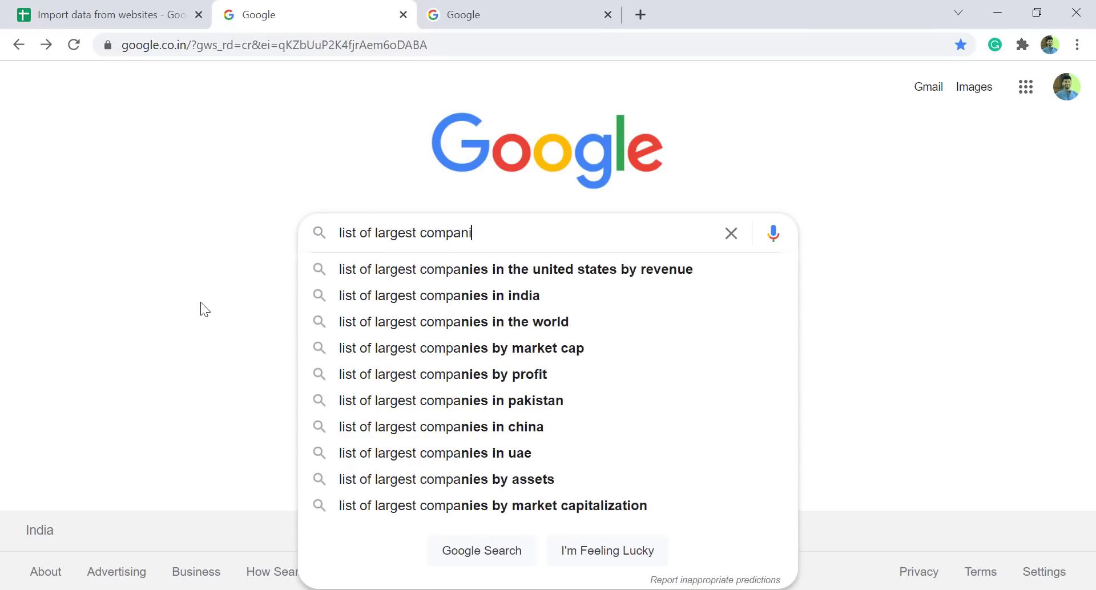
text(es by )
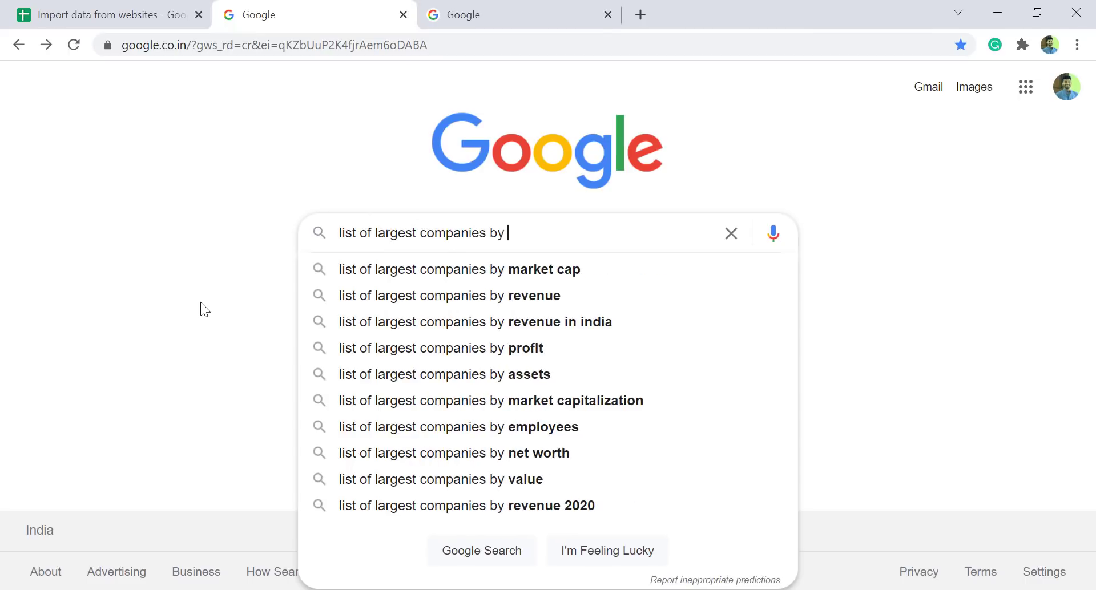
text(revenue )
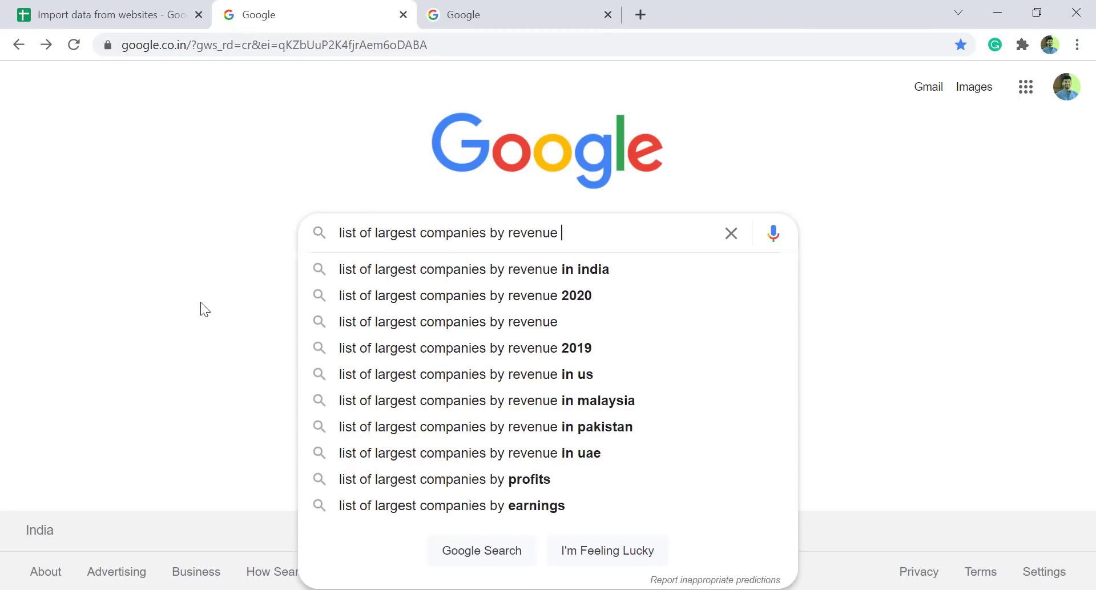
text(wiki)
key(Return)
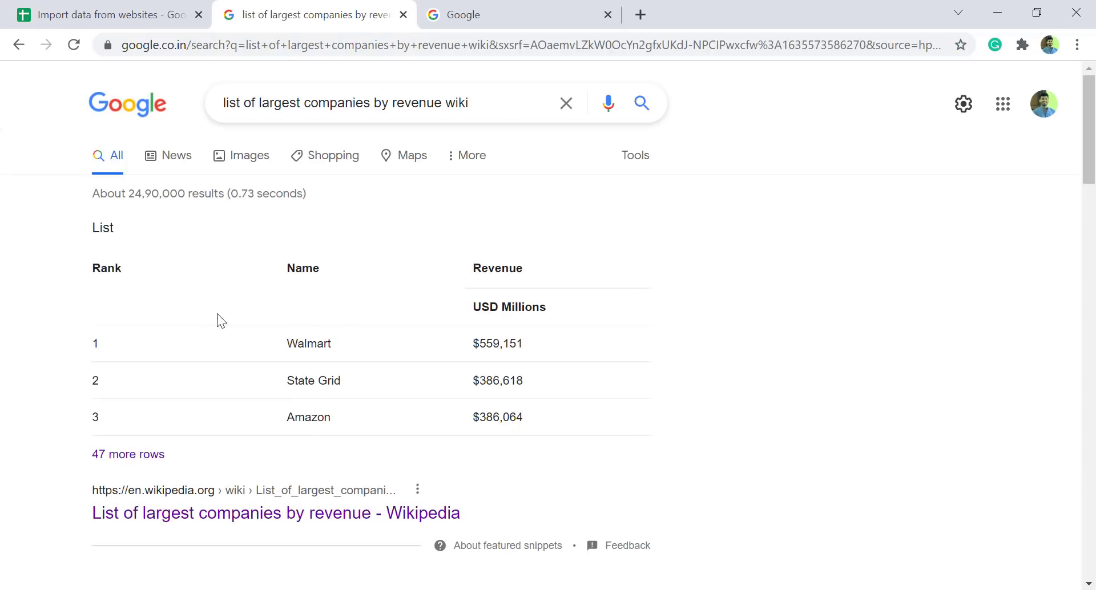
scroll(290, 354, down, 5)
click(232, 260)
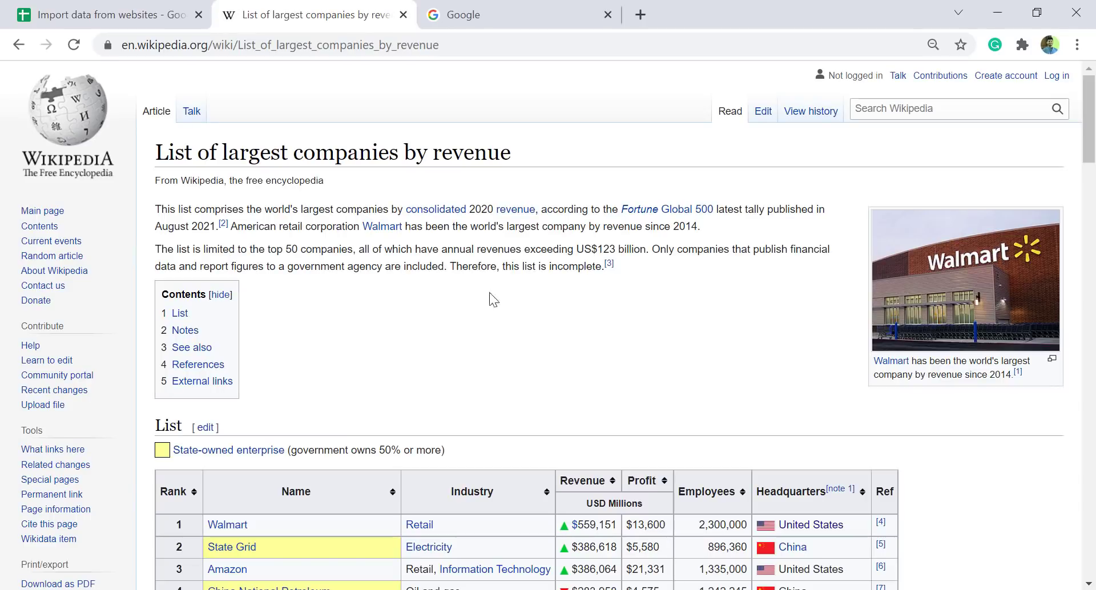
Look through the article's company table and copy the page's web address.
scroll(254, 245, down, 6)
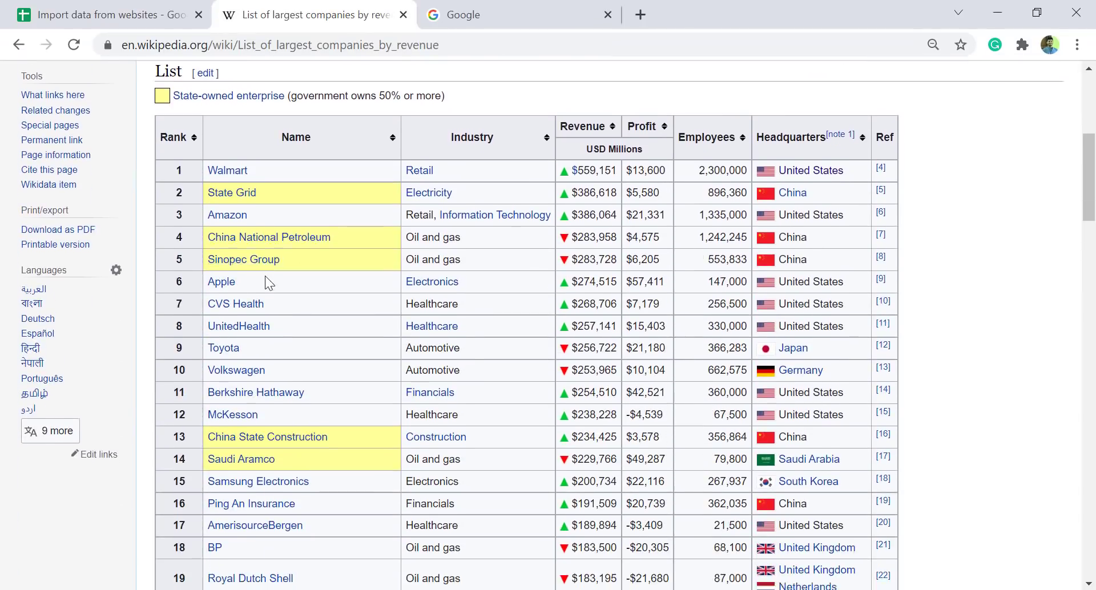
scroll(263, 269, down, 13)
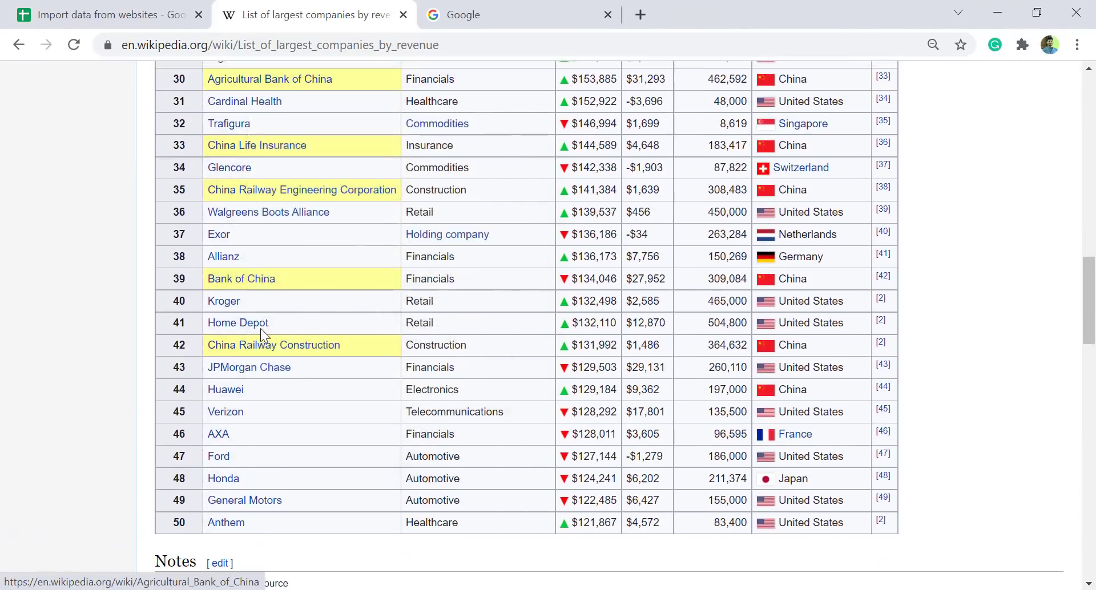
scroll(260, 328, up, 19)
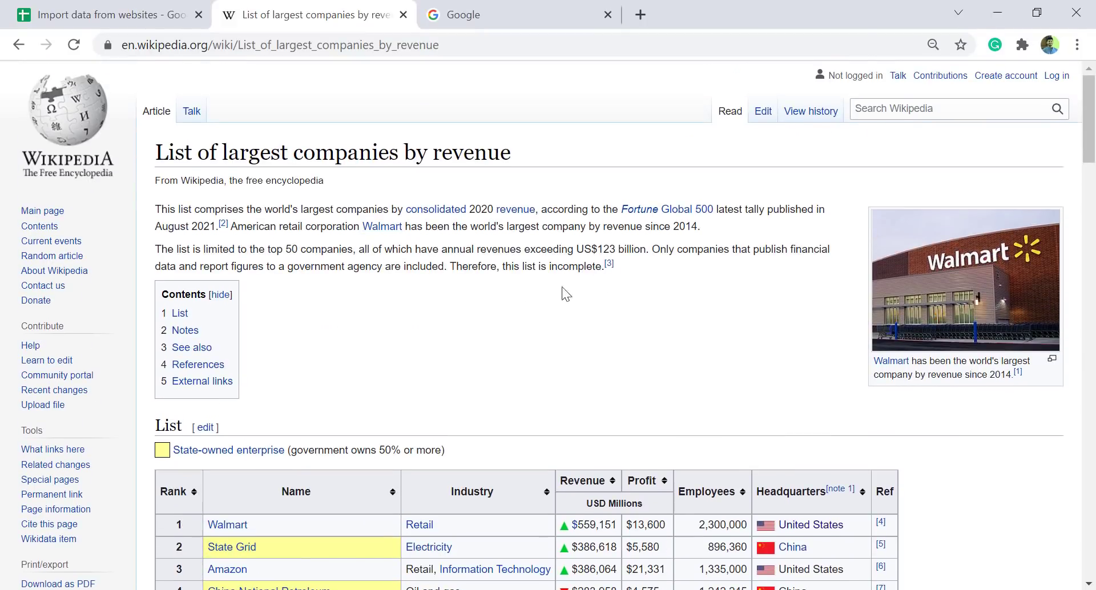
scroll(310, 399, down, 5)
scroll(351, 406, down, 1)
scroll(505, 311, up, 6)
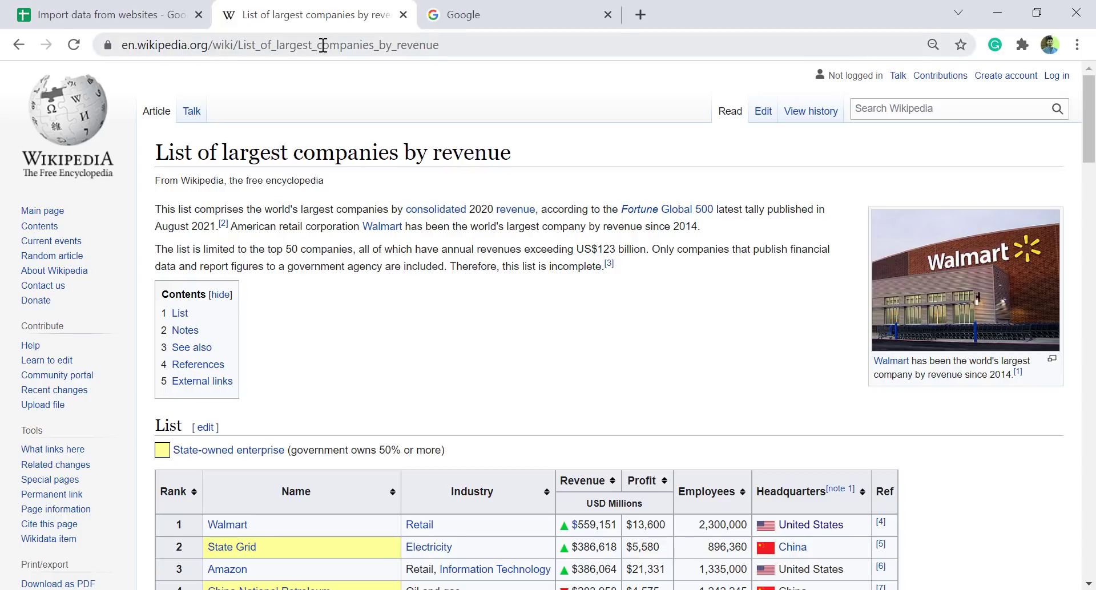
click(448, 45)
key(ctrl+c)
right_click(449, 46)
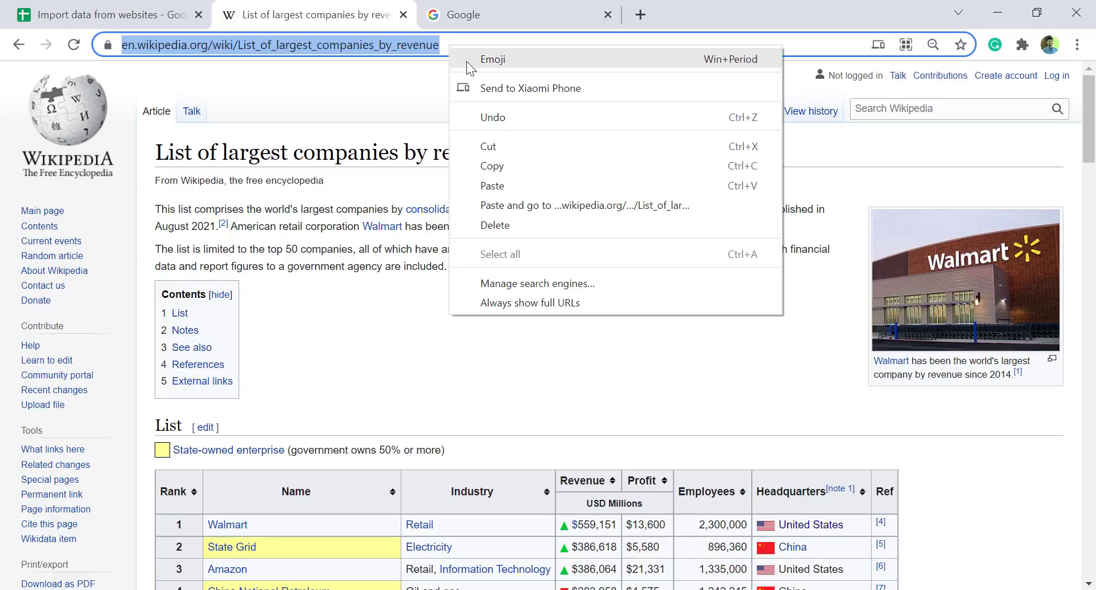
click(501, 163)
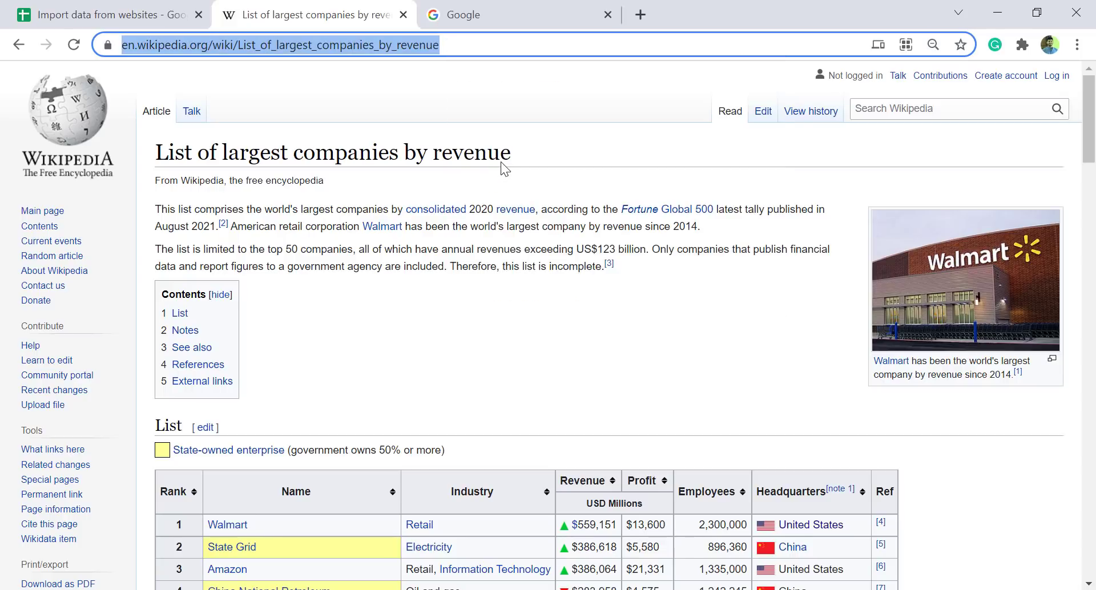
In cell B2 of the IMPORTHTML sheet, start an IMPORTHTML formula with the copied Wikipedia address in quotes as its URL.
click(140, 17)
click(191, 224)
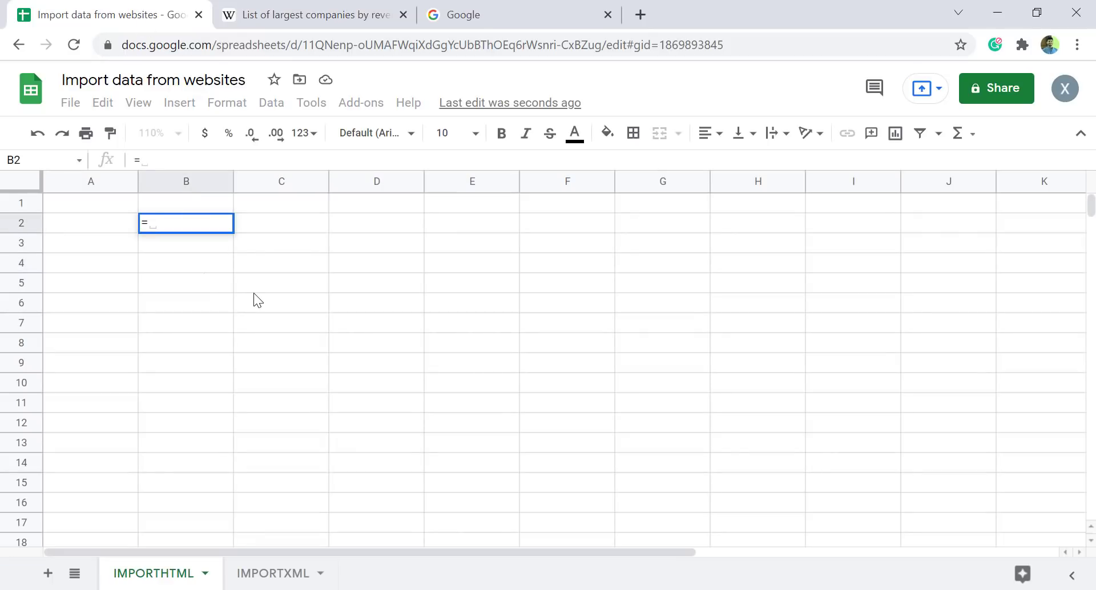
text(importh)
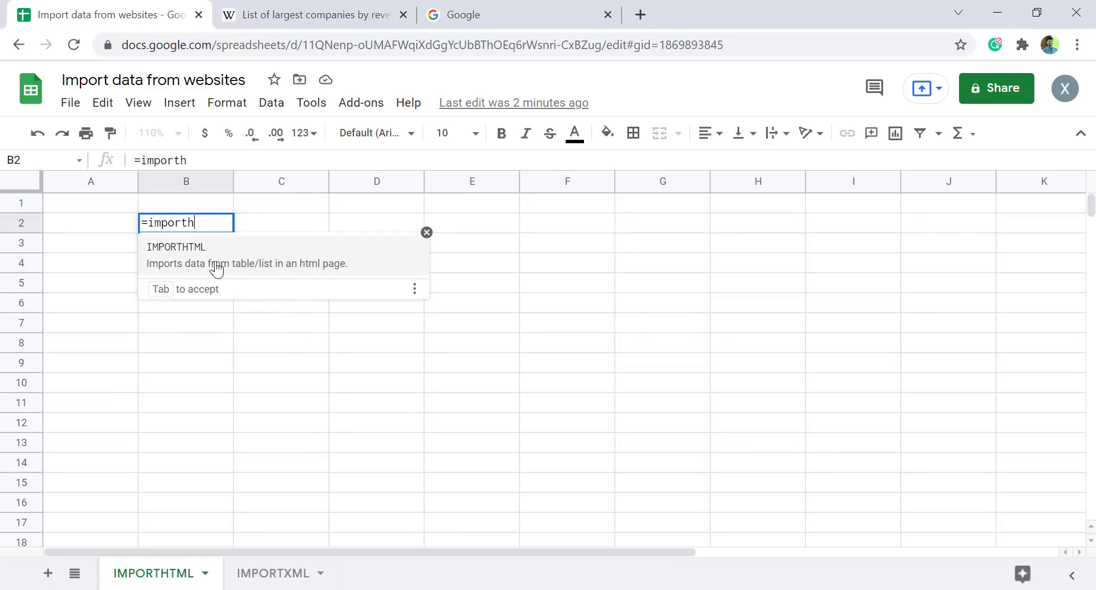
click(227, 272)
text(")
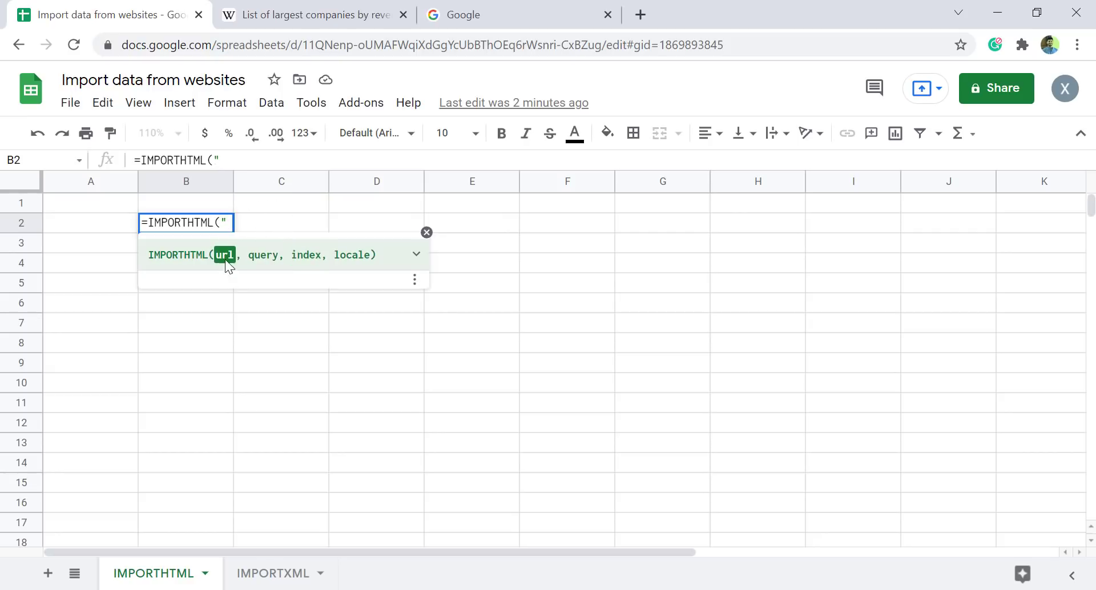
right_click(248, 157)
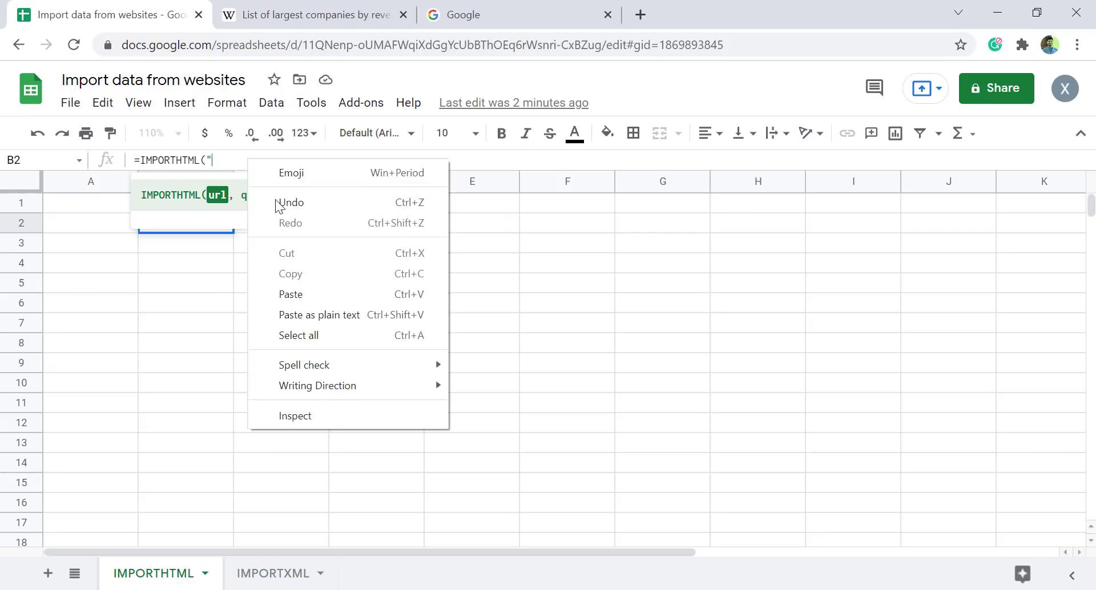
click(297, 289)
text(")
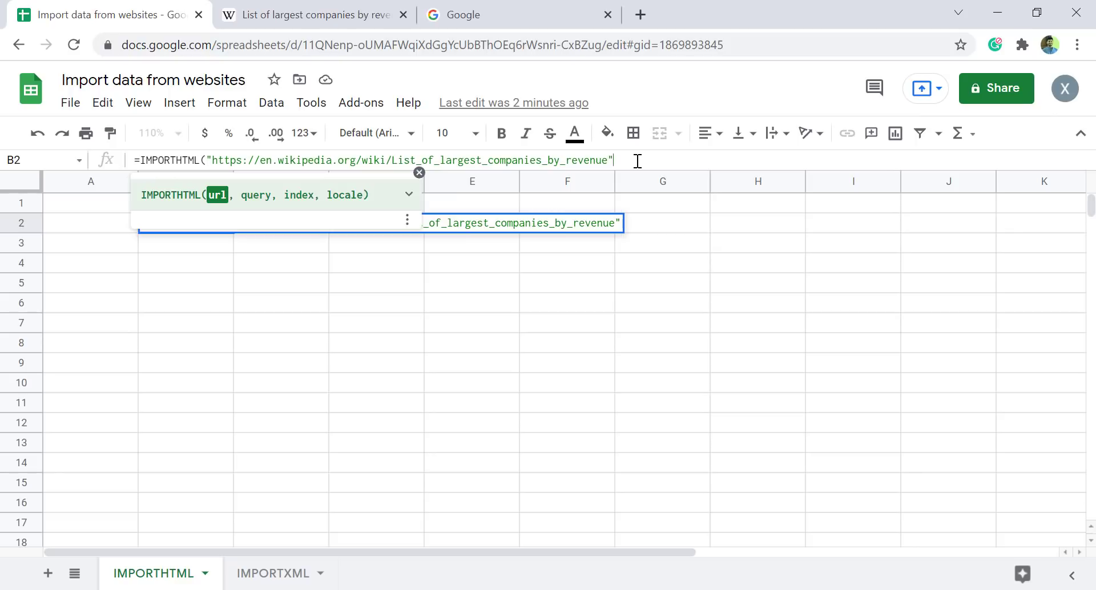
text(,)
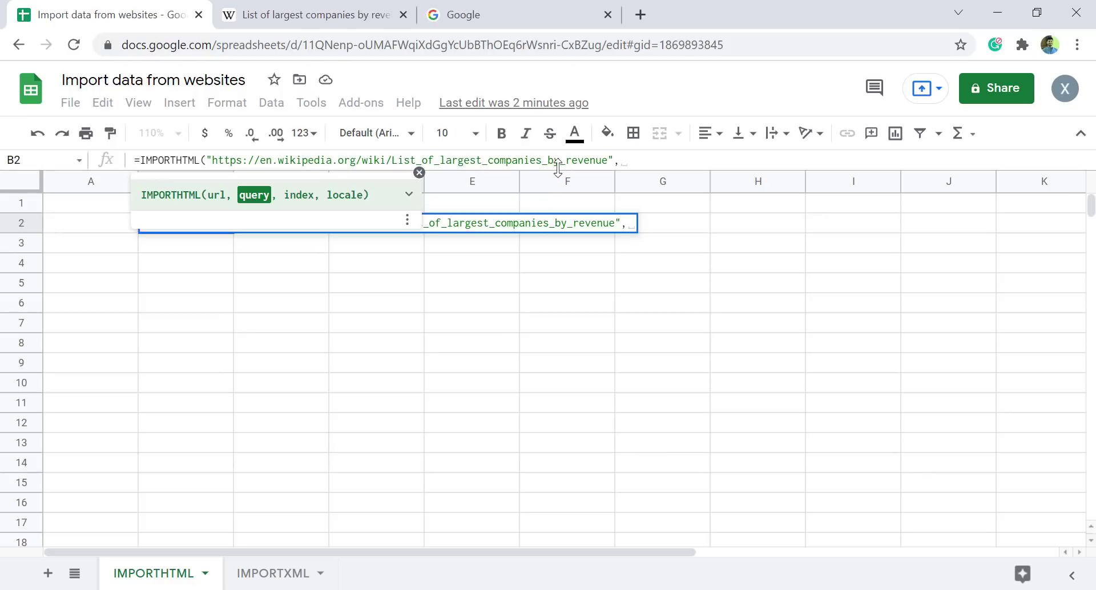
Complete the B2 formula with the query "table" and index 1 to import the article's first table.
click(654, 163)
text("table)
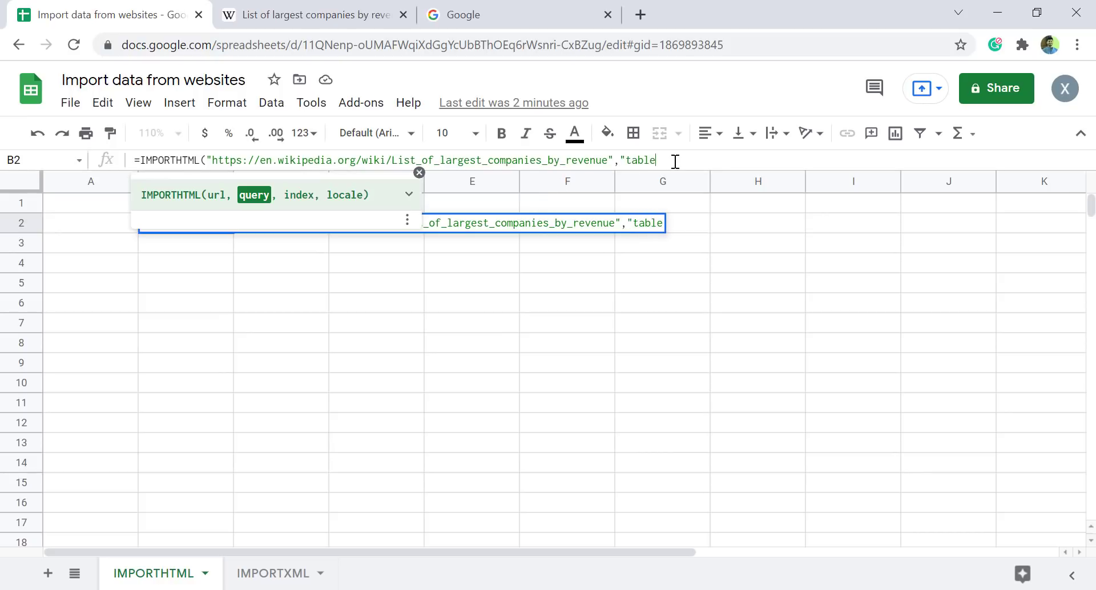
text(",)
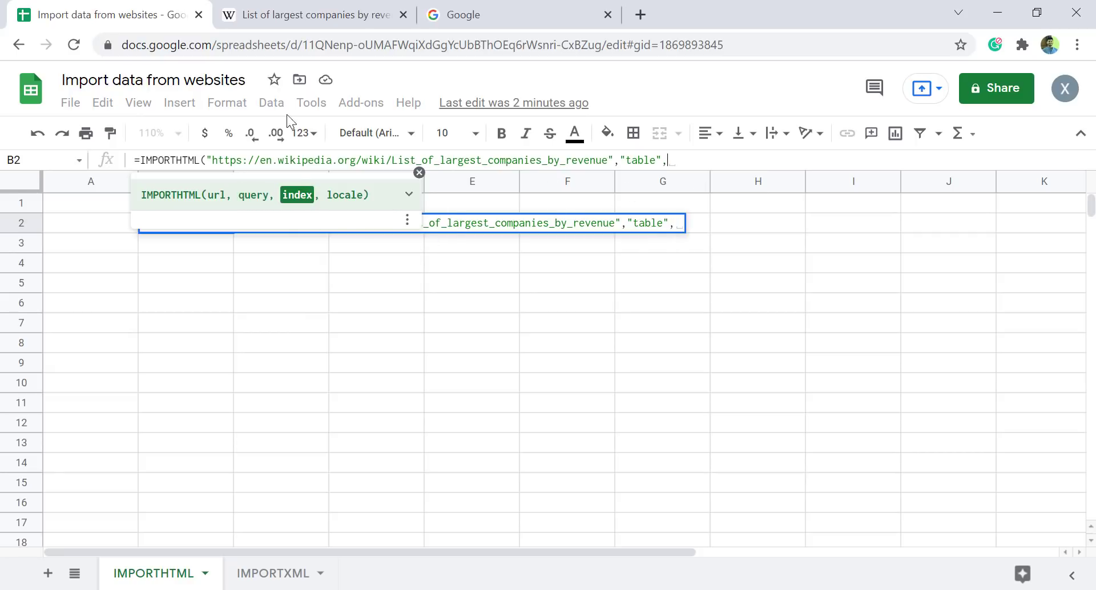
click(303, 16)
scroll(393, 311, down, 3)
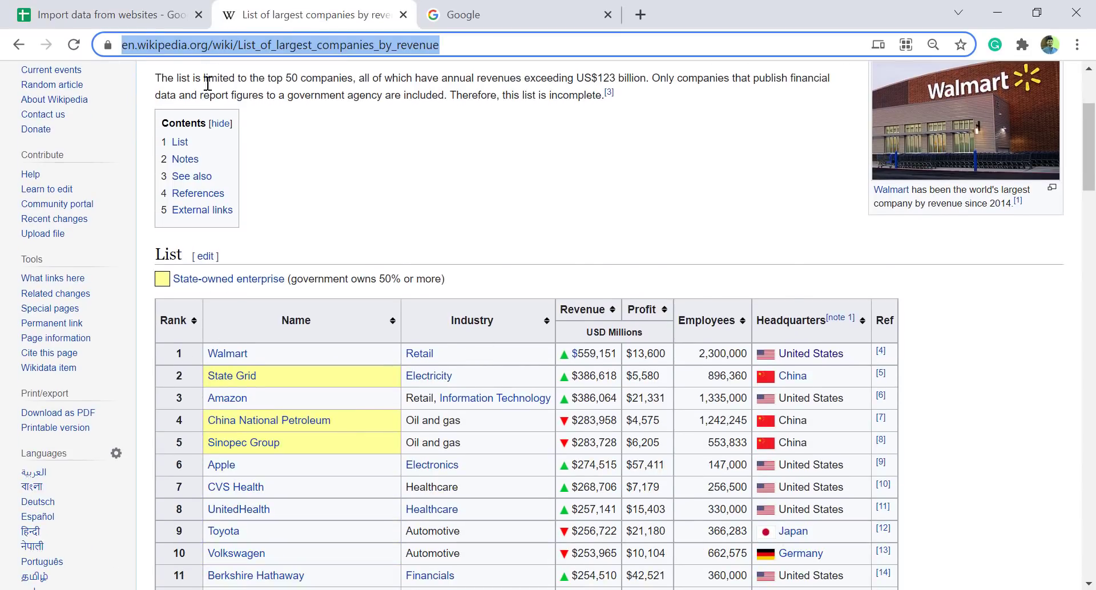
click(114, 15)
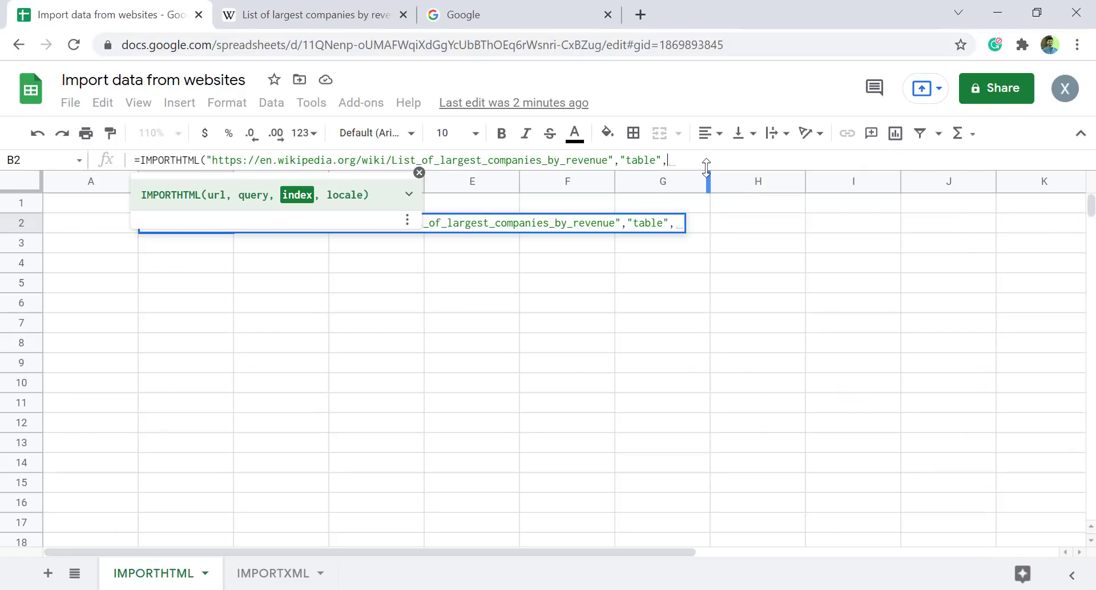
text(1)
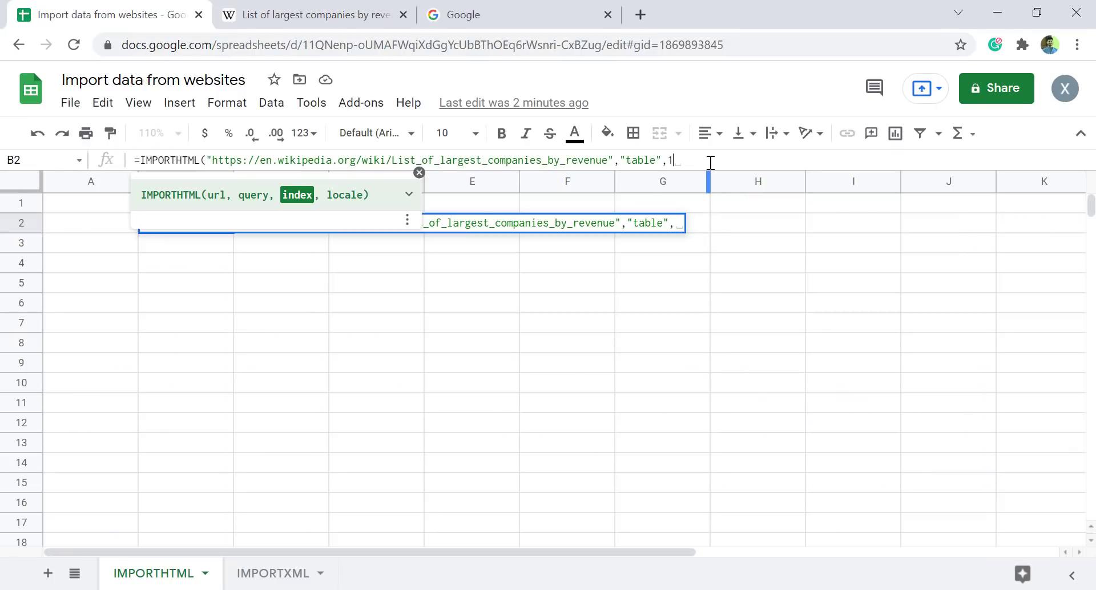
text())
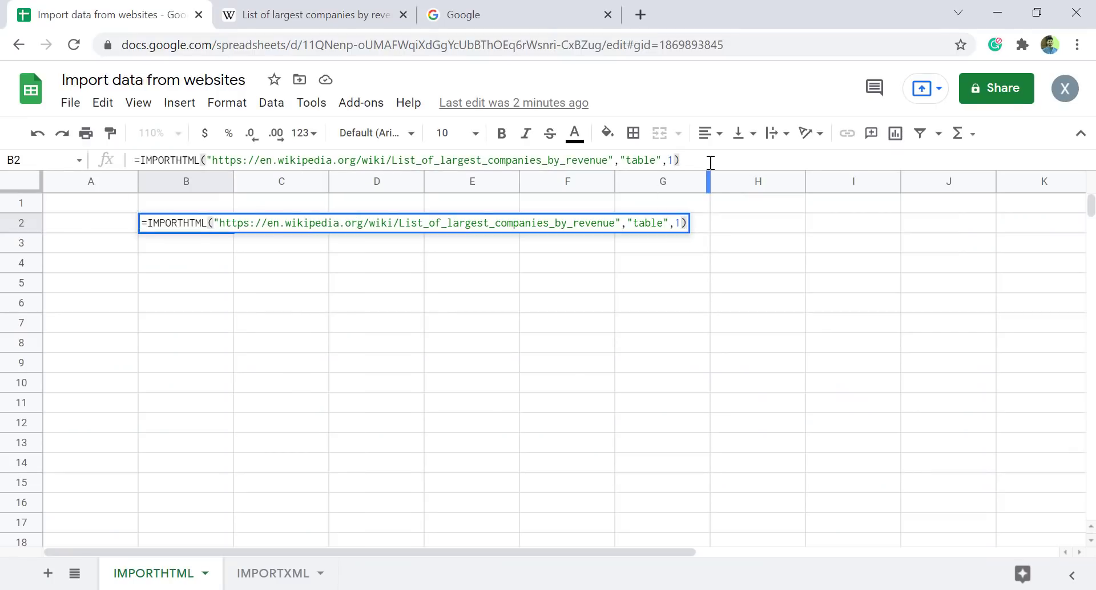
key(Return)
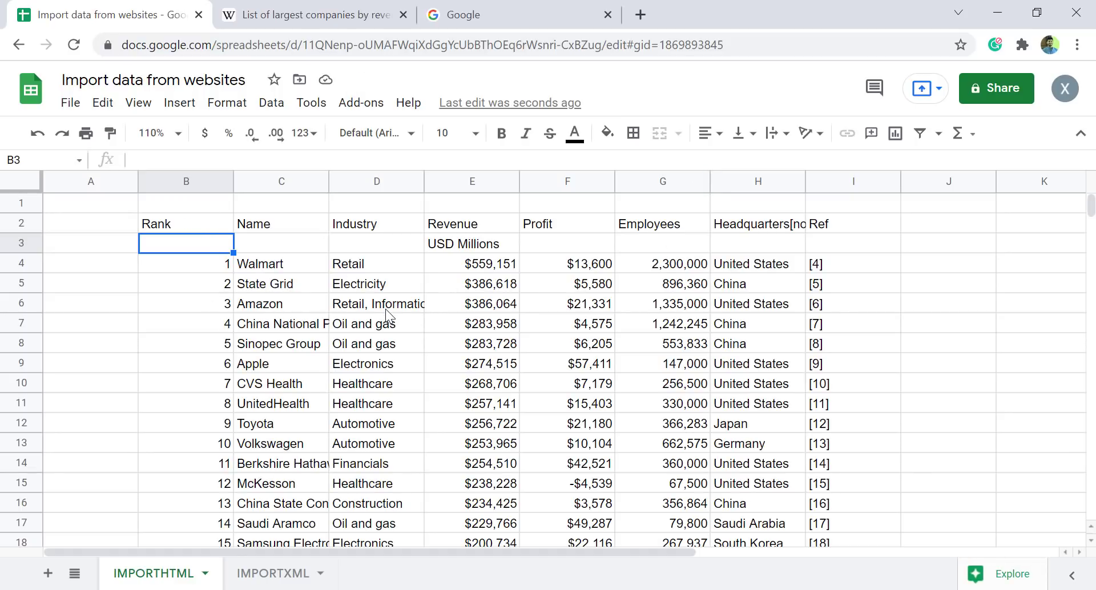
Compare the imported data with the Wikipedia table in a separate window over the sheet, and close that window.
drag(323, 17, 663, 222)
click(1036, 13)
scroll(816, 392, down, 10)
scroll(816, 392, up, 3)
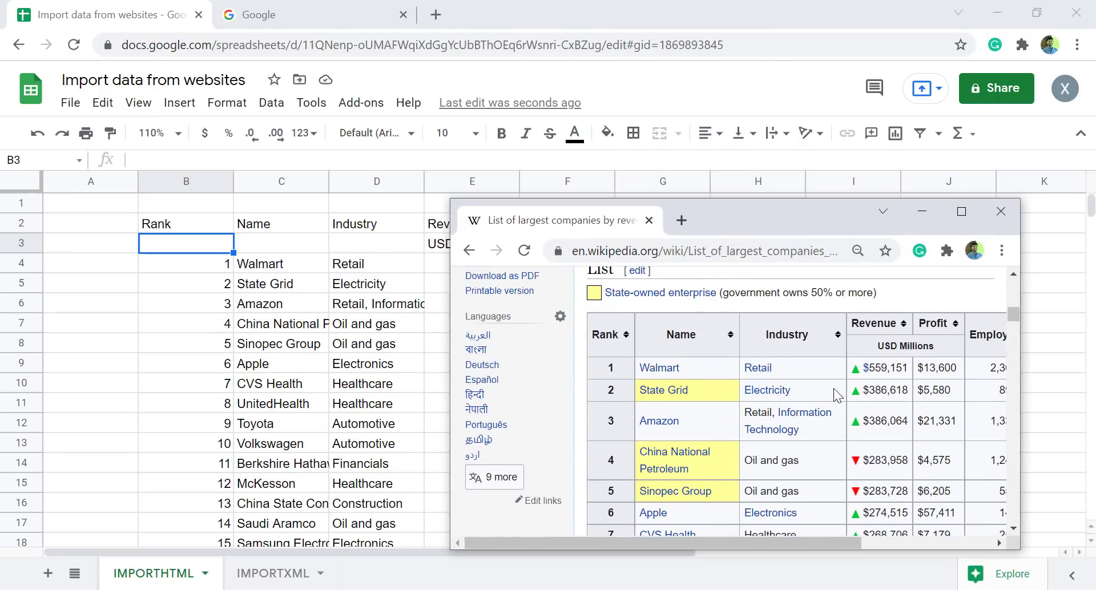
drag(765, 544, 864, 542)
drag(734, 215, 790, 203)
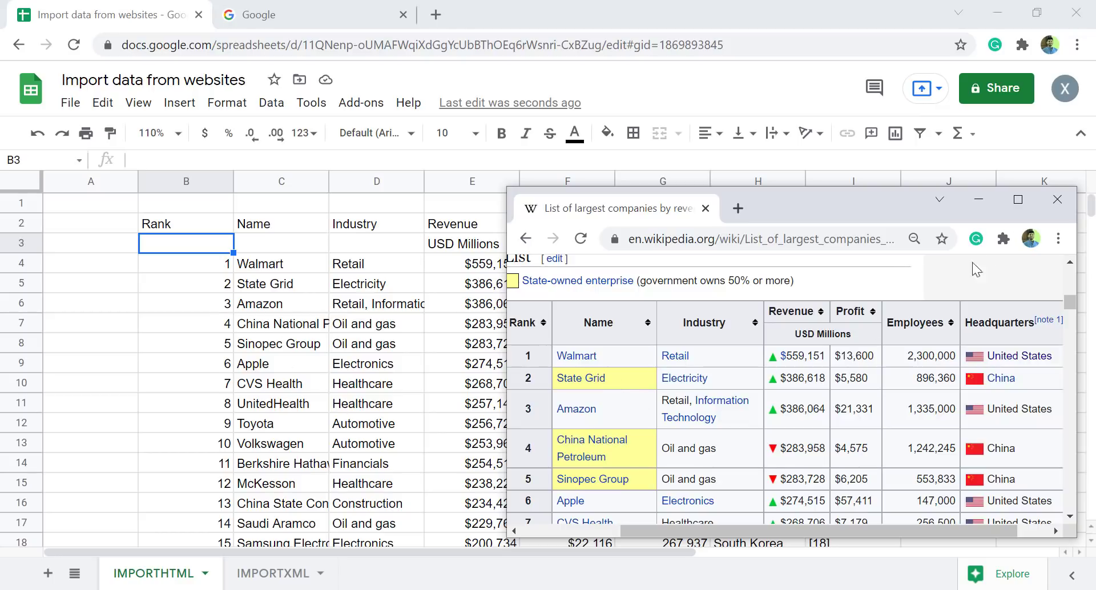
click(1057, 199)
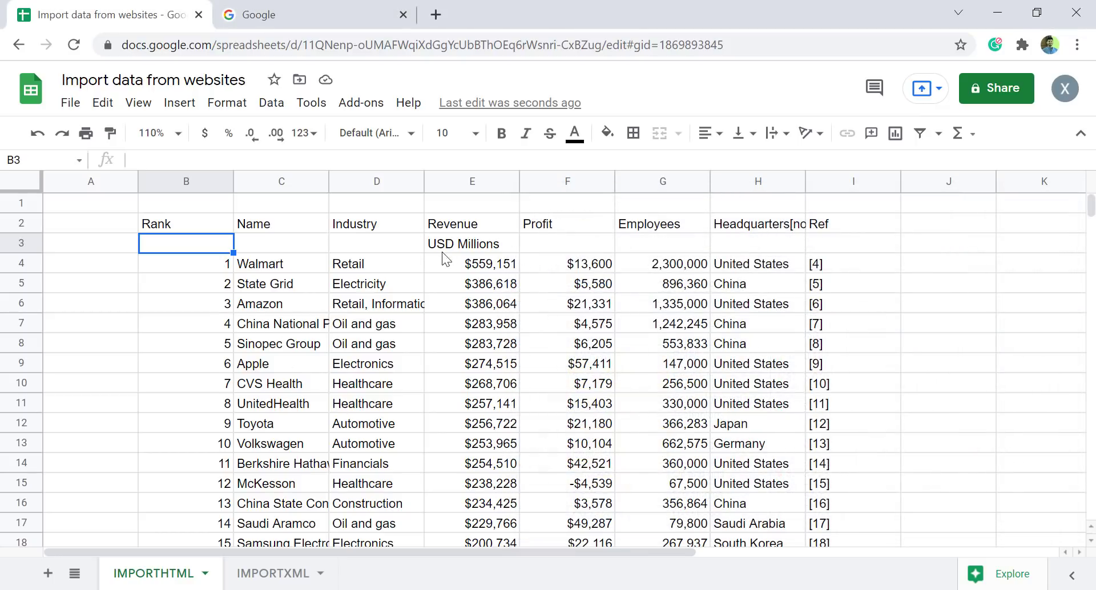
Search Google for "minnal murali wiki".
click(333, 6)
click(375, 237)
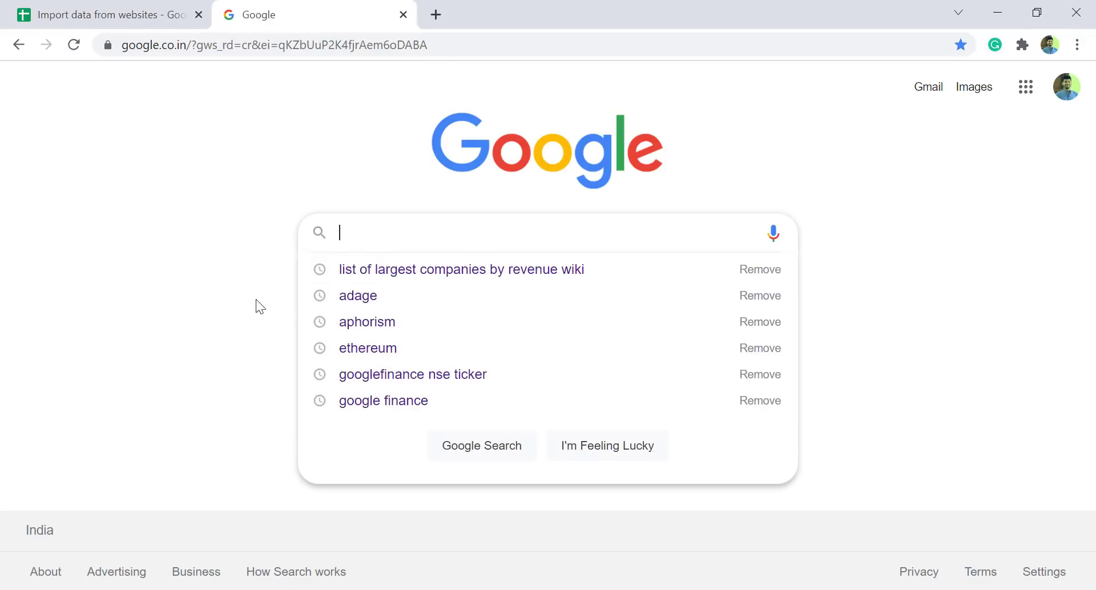
text(minna)
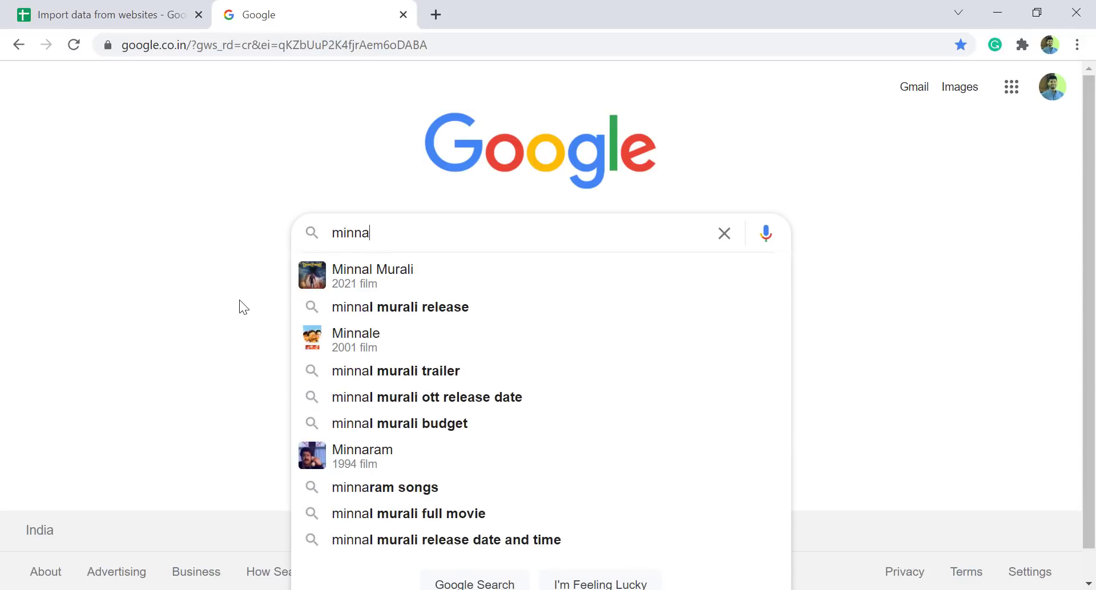
text(l murali wiki)
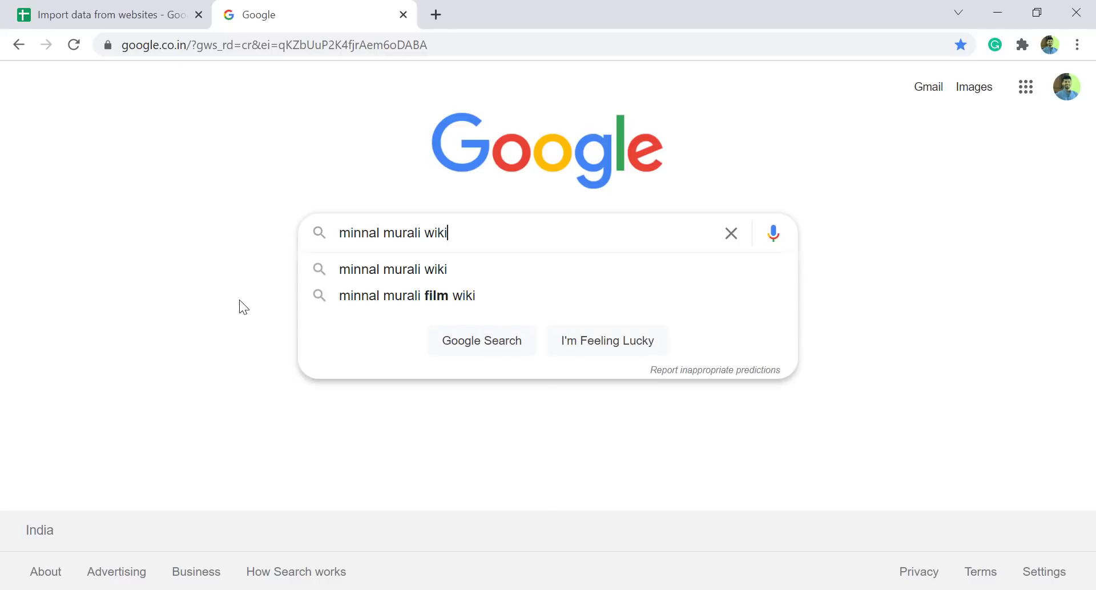
key(Return)
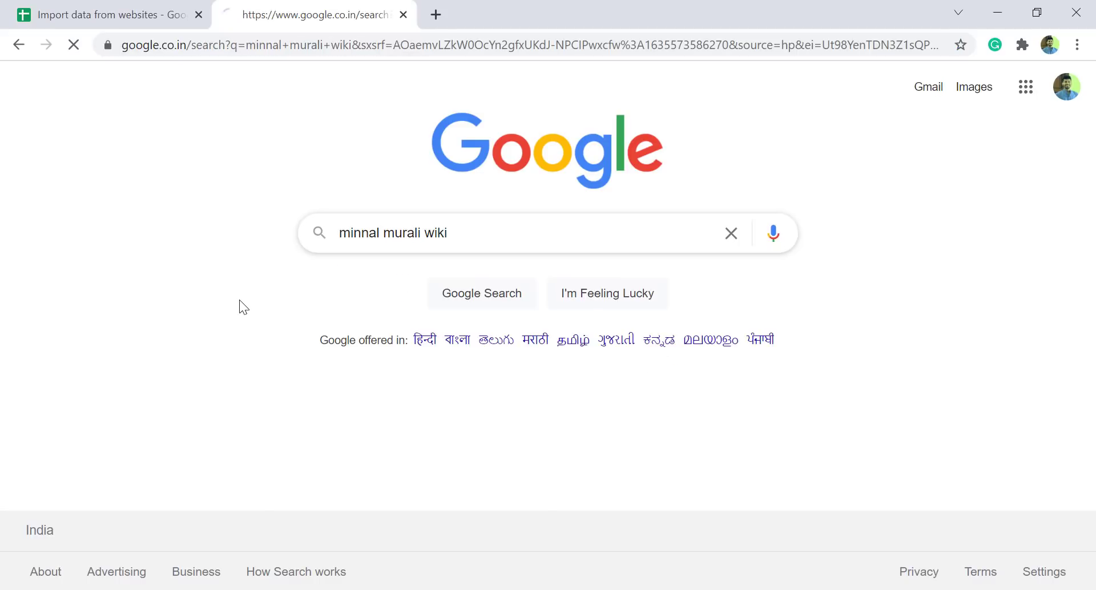
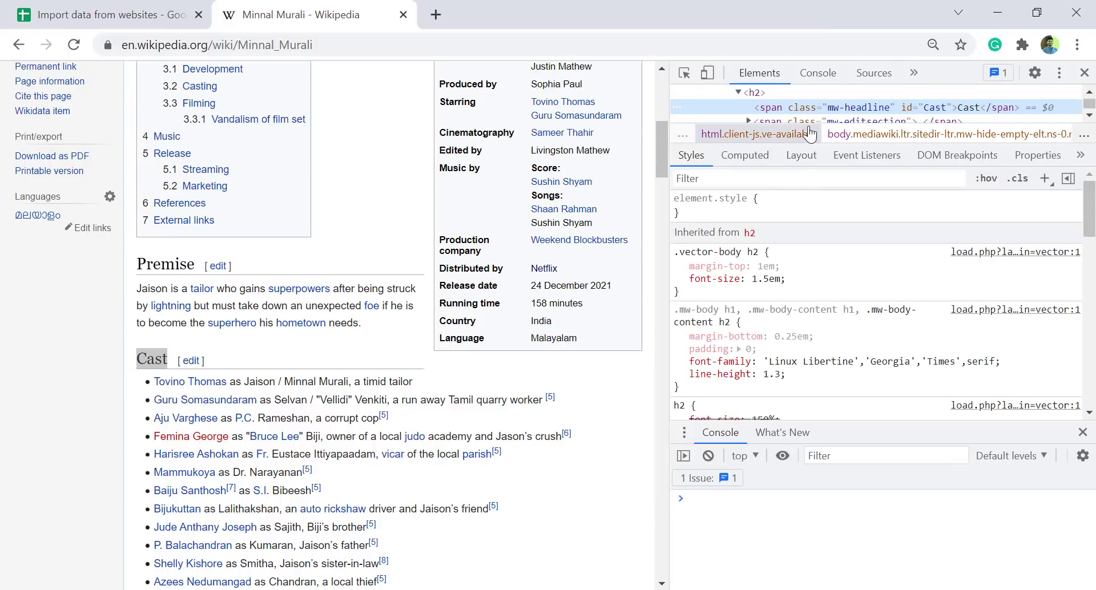
Copy the full XPath of the ul element that holds the Cast list in the Minnal Murali page's source.
drag(816, 138, 810, 343)
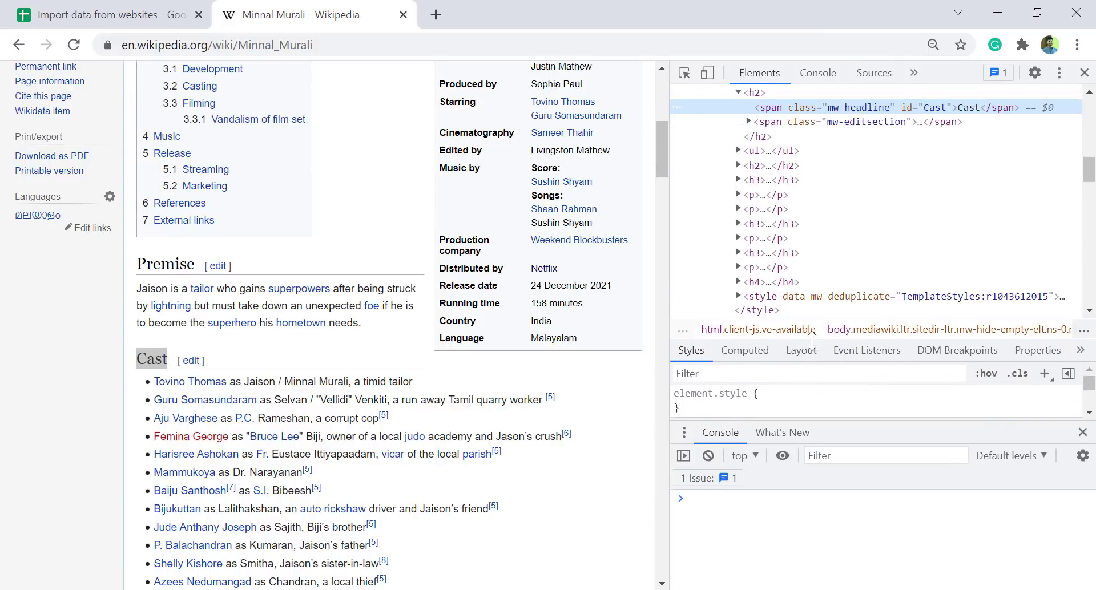
scroll(837, 255, up, 2)
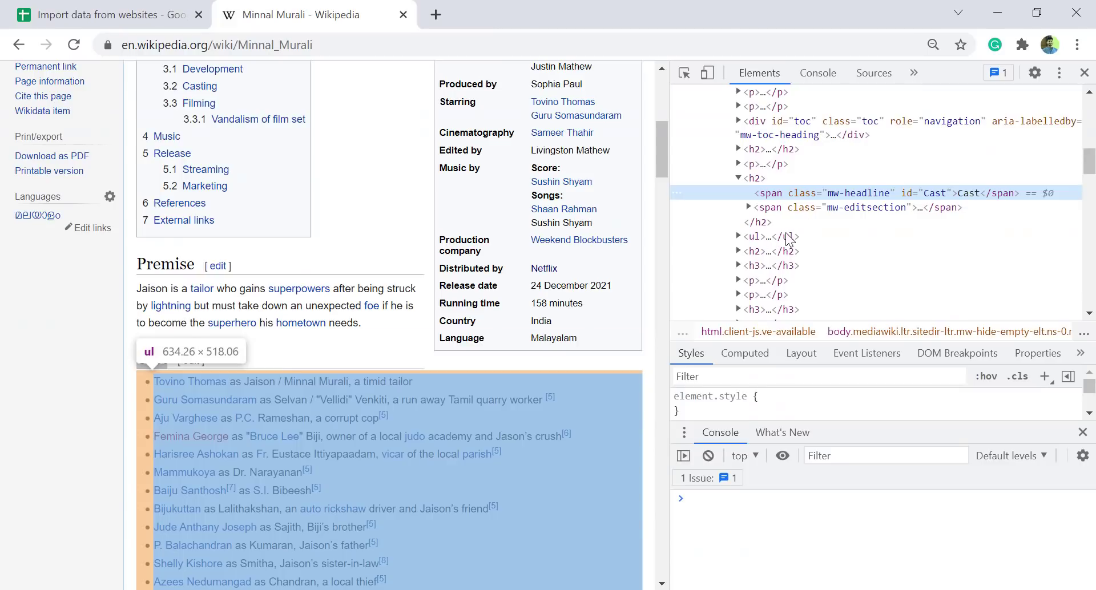
right_click(769, 236)
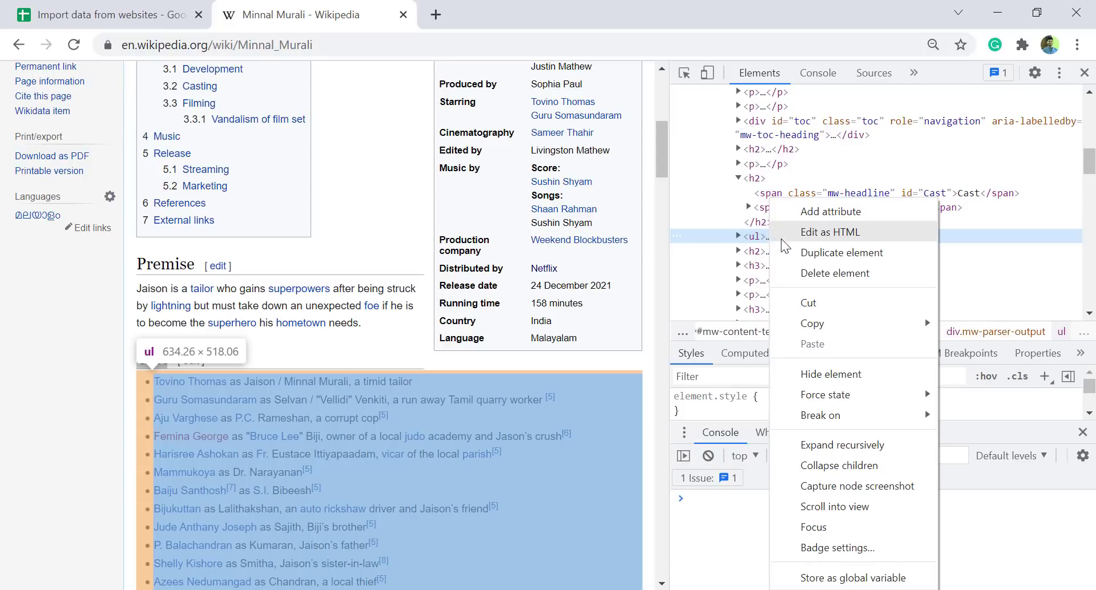
mouse_move(828, 320)
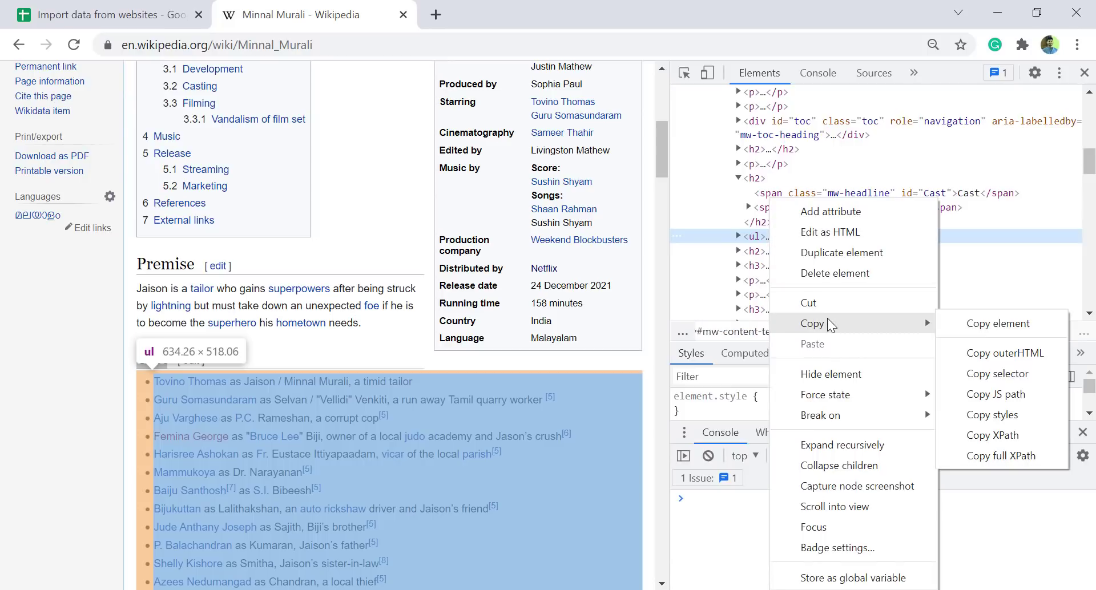
click(986, 457)
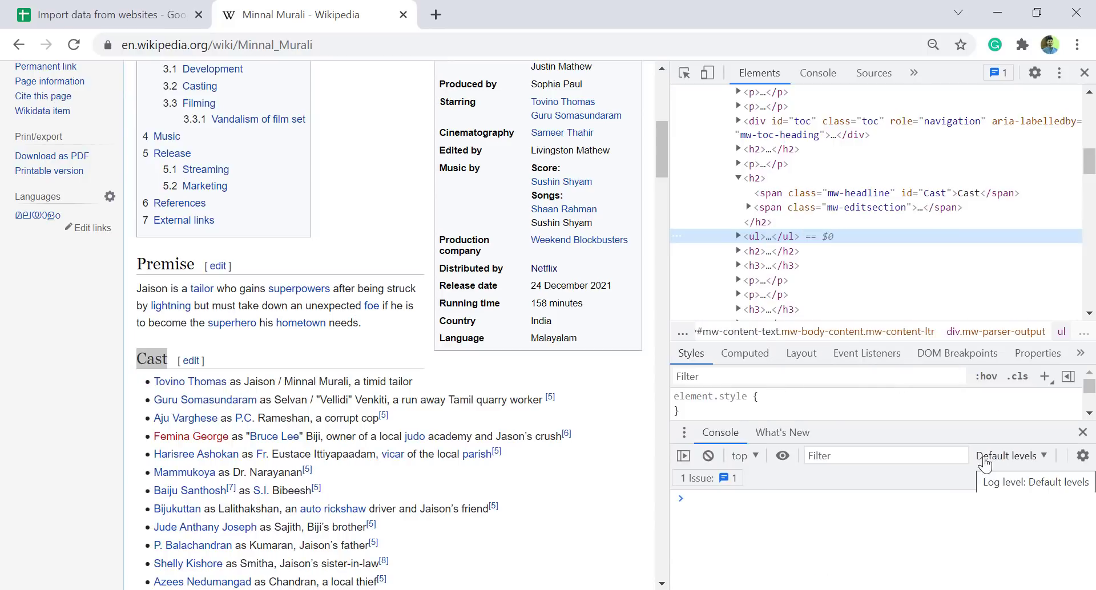
Complete the IMPORTXML formula in B2 with the copied XPath /html/body/div[3]/div[3]/div[5]/div[1]/ul[1] in quotes as its query.
click(136, 16)
click(509, 159)
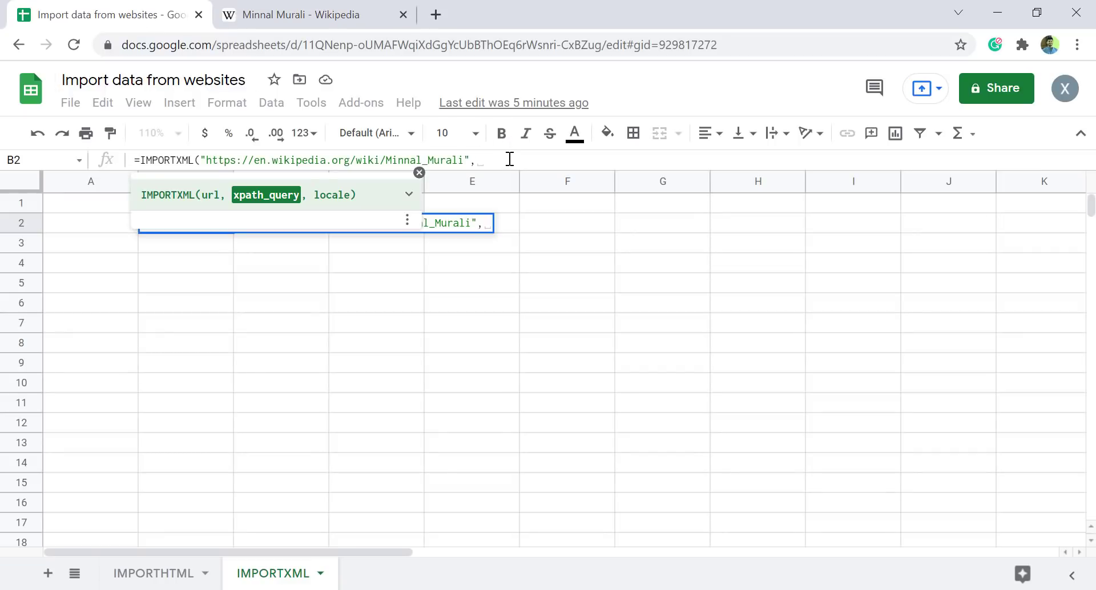
text(")
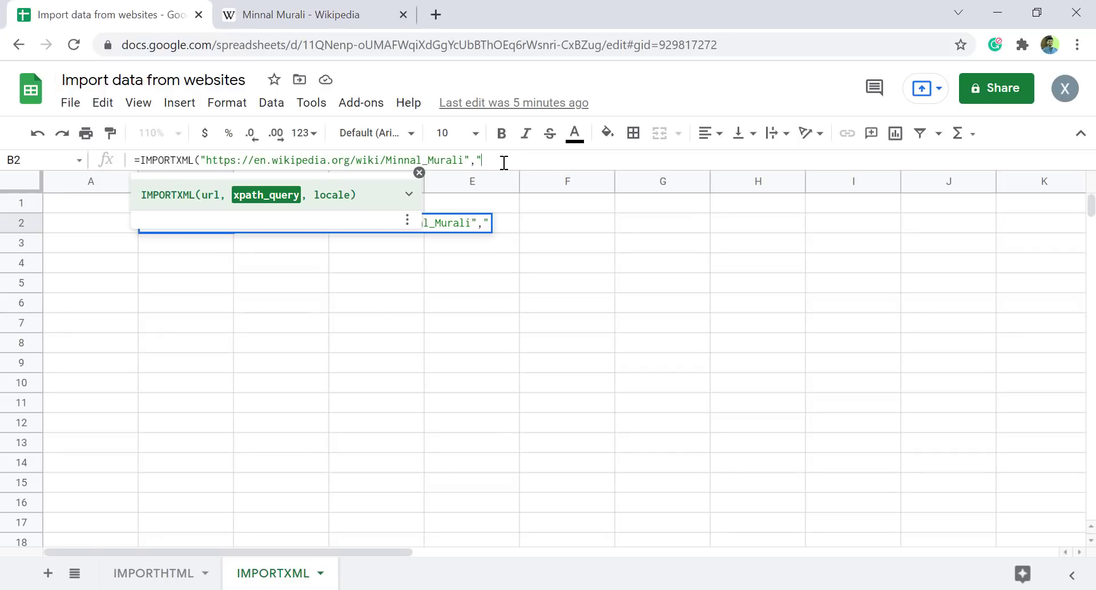
right_click(504, 162)
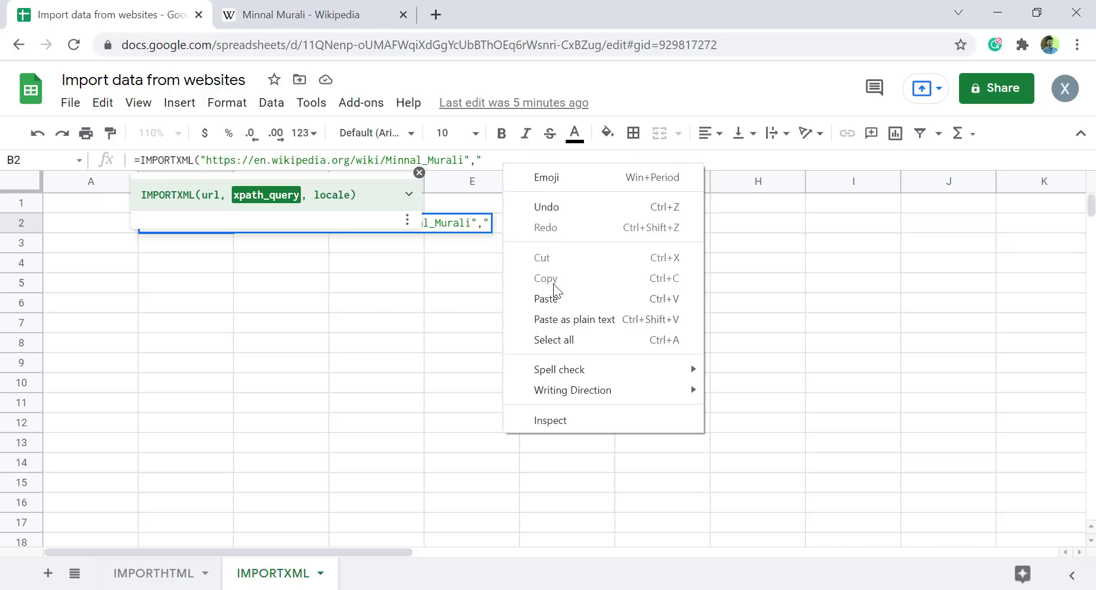
click(548, 298)
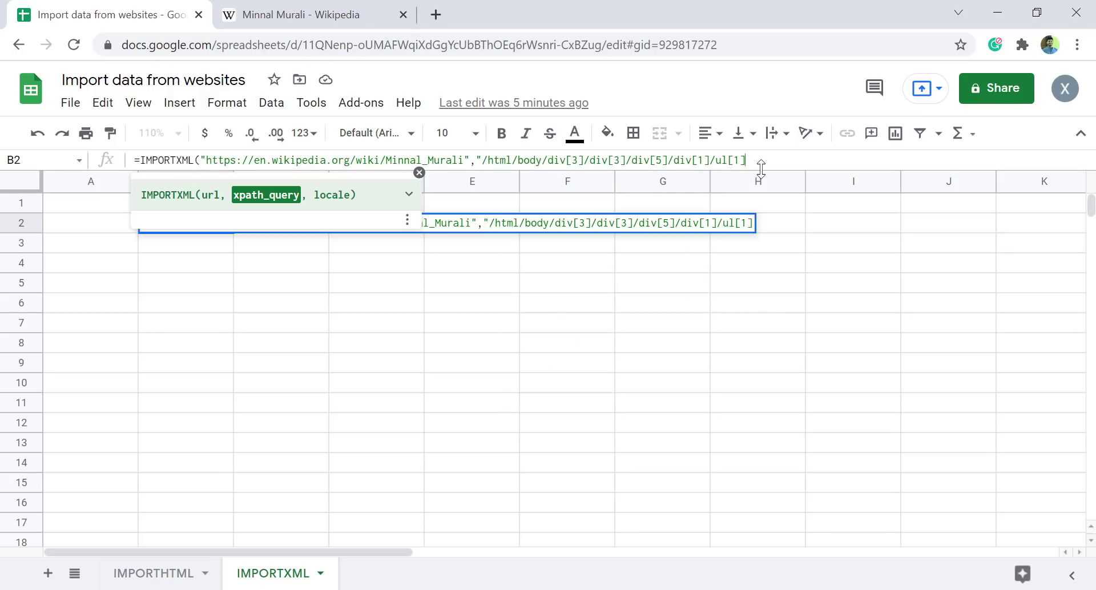
text("))
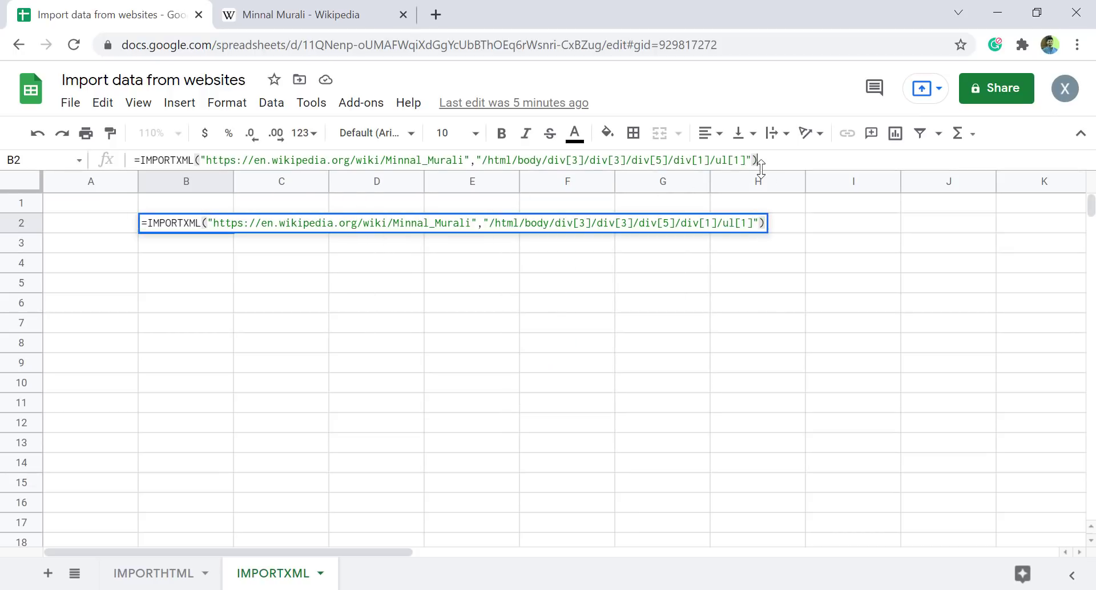
key(Return)
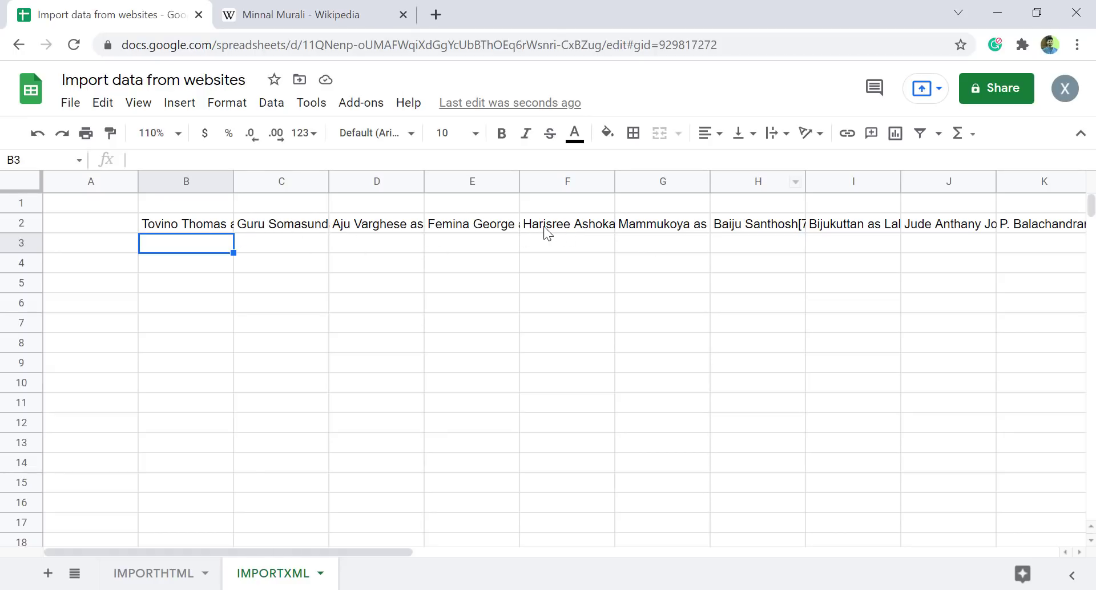
Check the cast entries imported across row 2, and wrap the B2 IMPORTXML formula in TRANSPOSE to list them vertically.
click(223, 225)
click(325, 225)
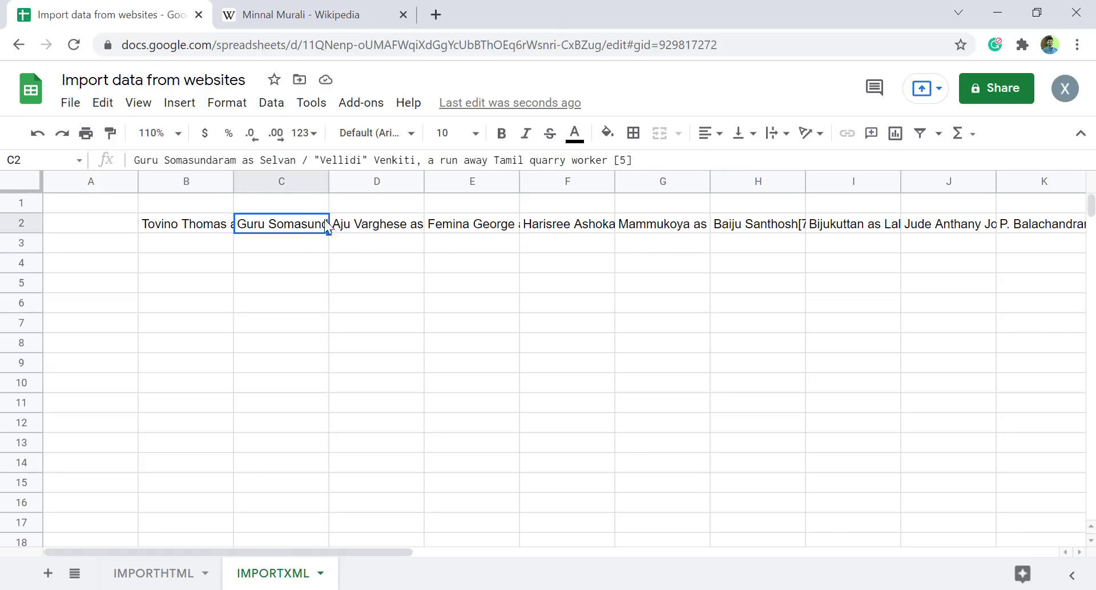
click(389, 229)
click(469, 229)
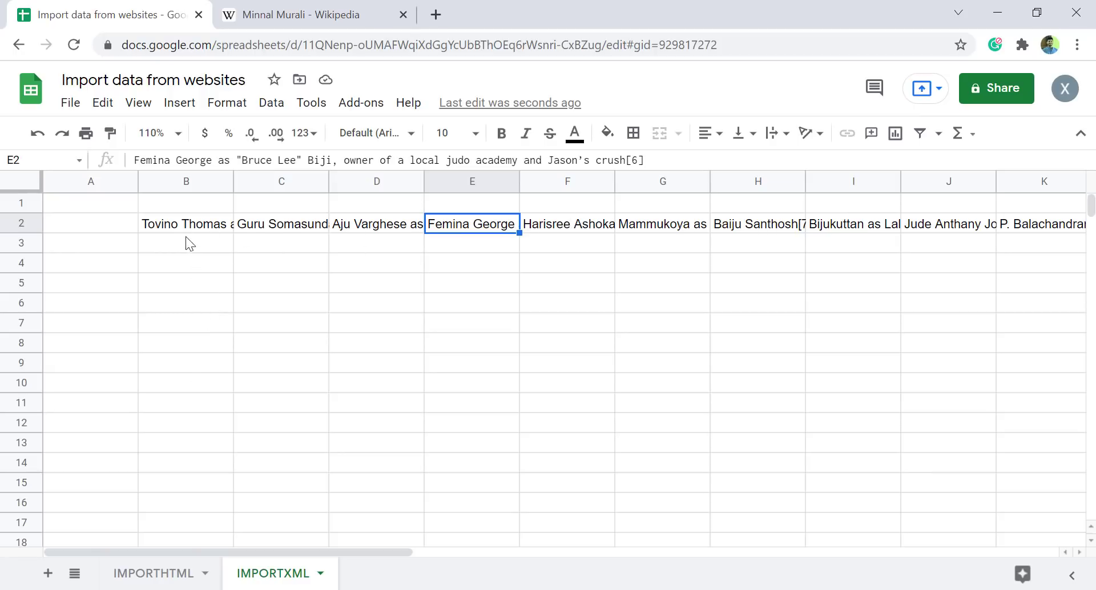
click(200, 226)
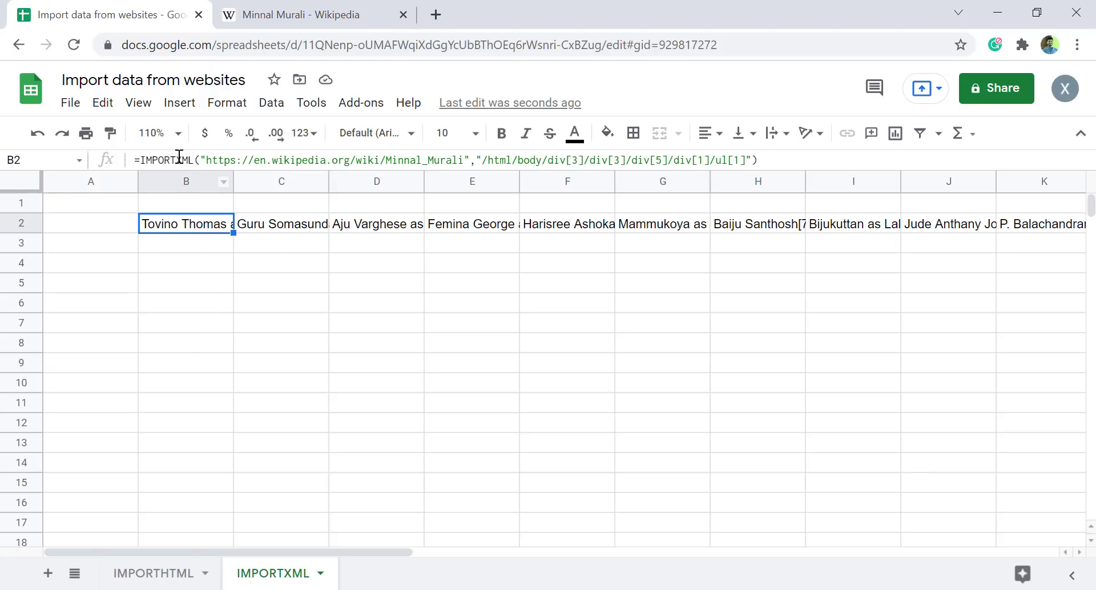
click(140, 160)
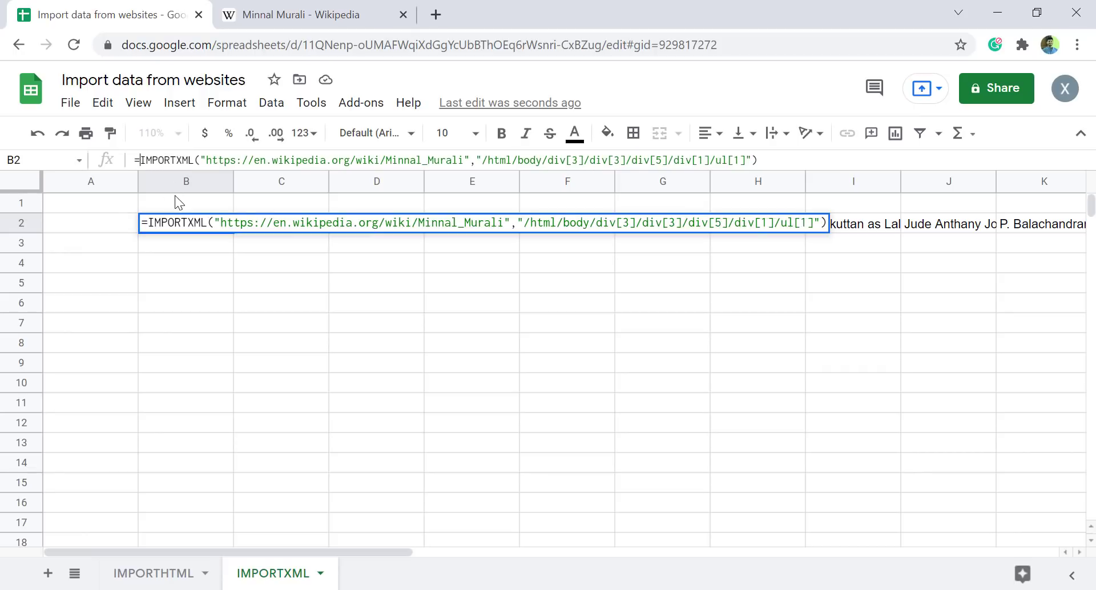
text(TRANS)
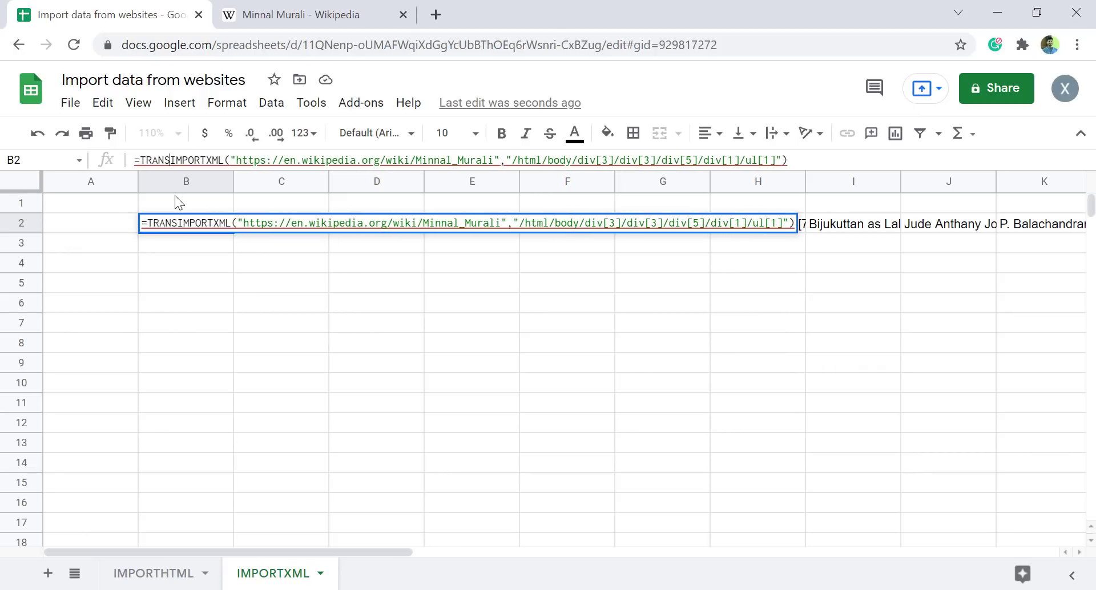
text(POSE()
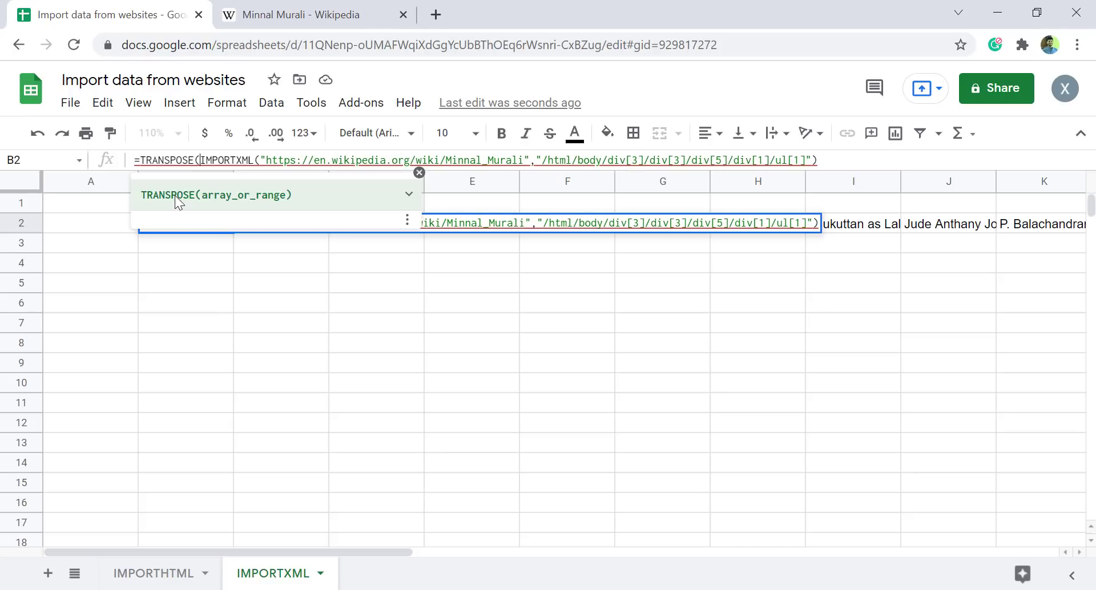
click(824, 160)
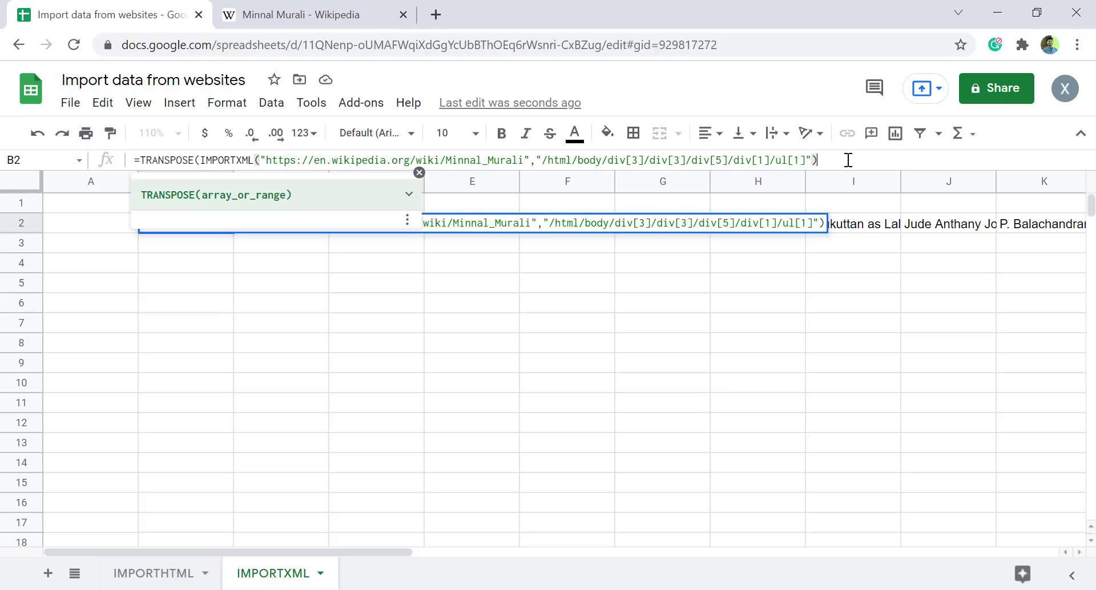
text())
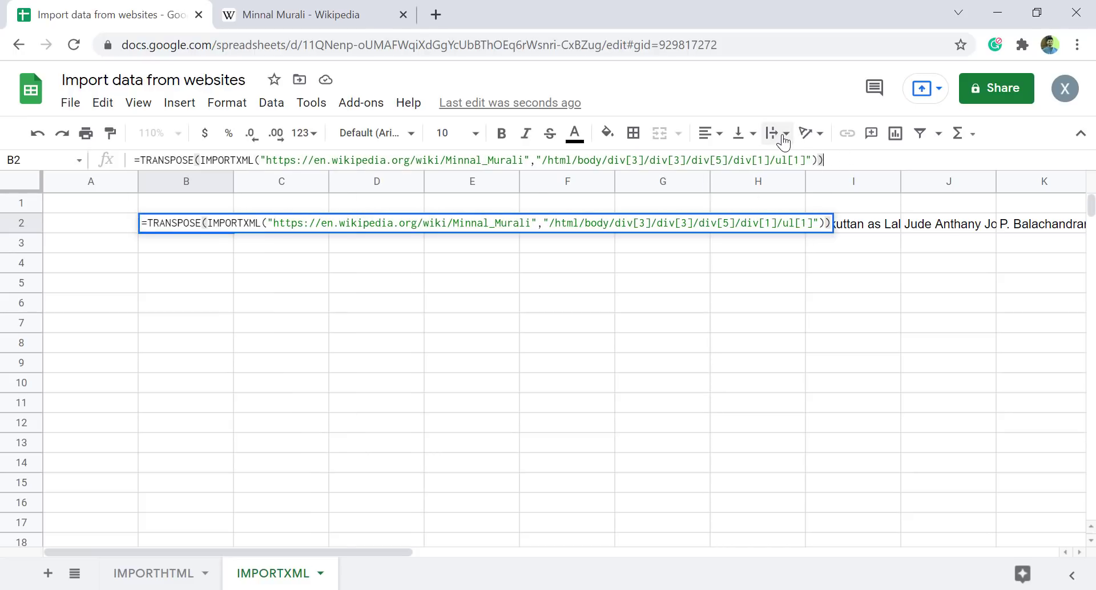
key(Return)
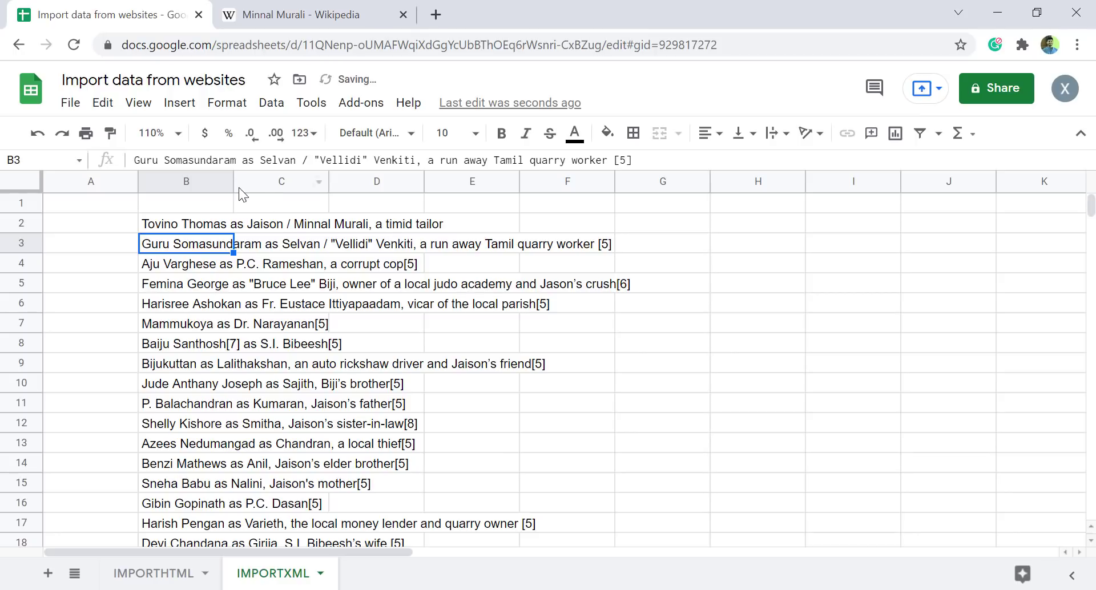
Widen column B to fit the full cast entries and narrow column A.
drag(233, 184, 644, 188)
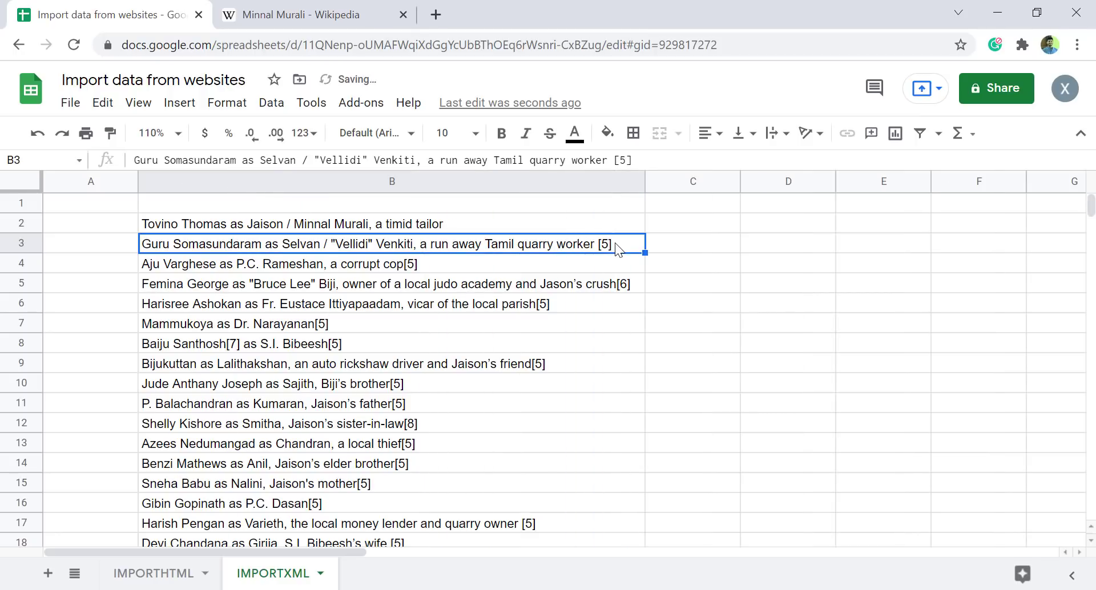
drag(138, 181, 71, 181)
Show the Wikipedia page's Cast section in a separate smaller window over the sheet, without the developer tools, to compare the imported list.
click(311, 15)
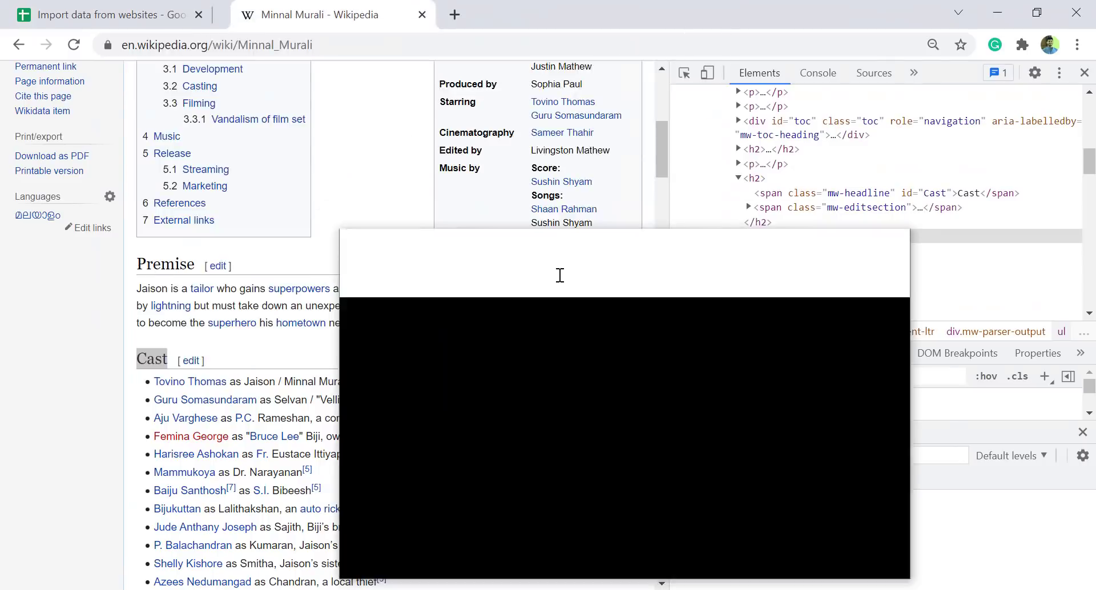
drag(560, 275, 655, 216)
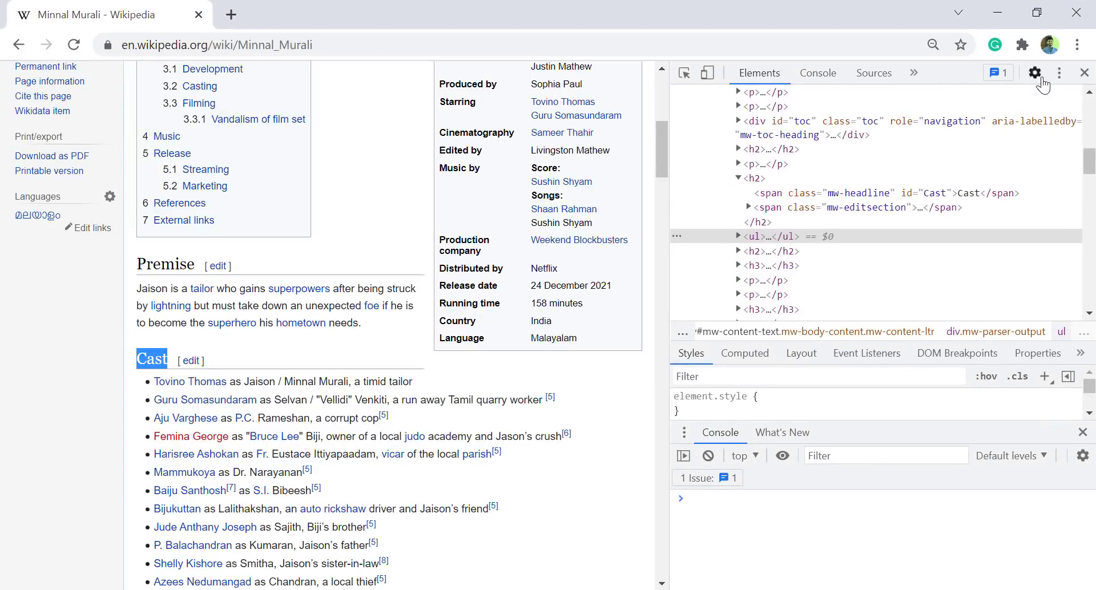
click(1084, 73)
click(1037, 13)
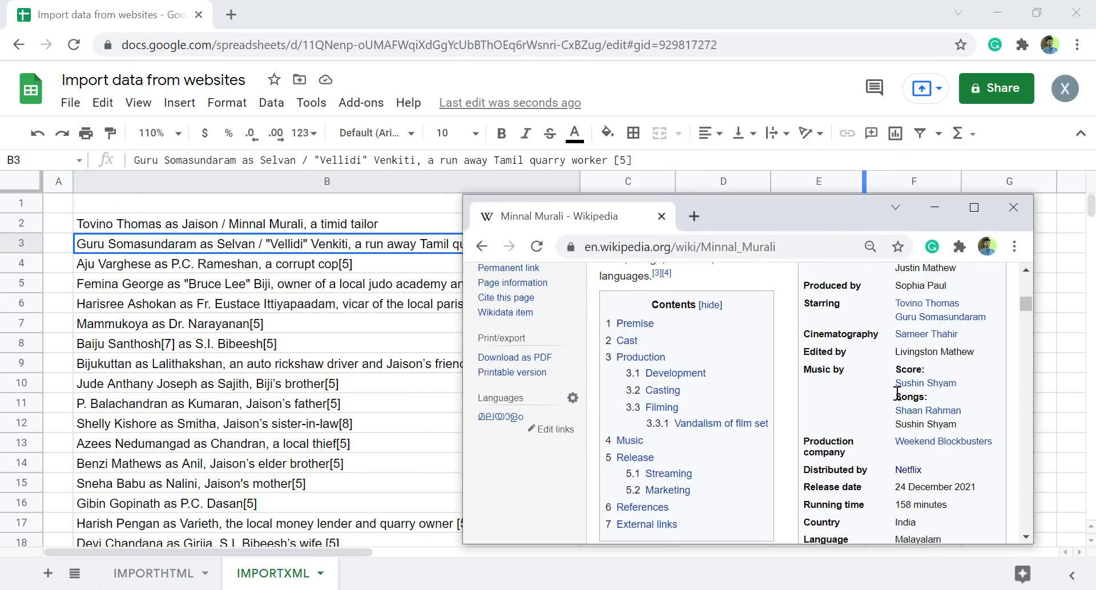
click(627, 340)
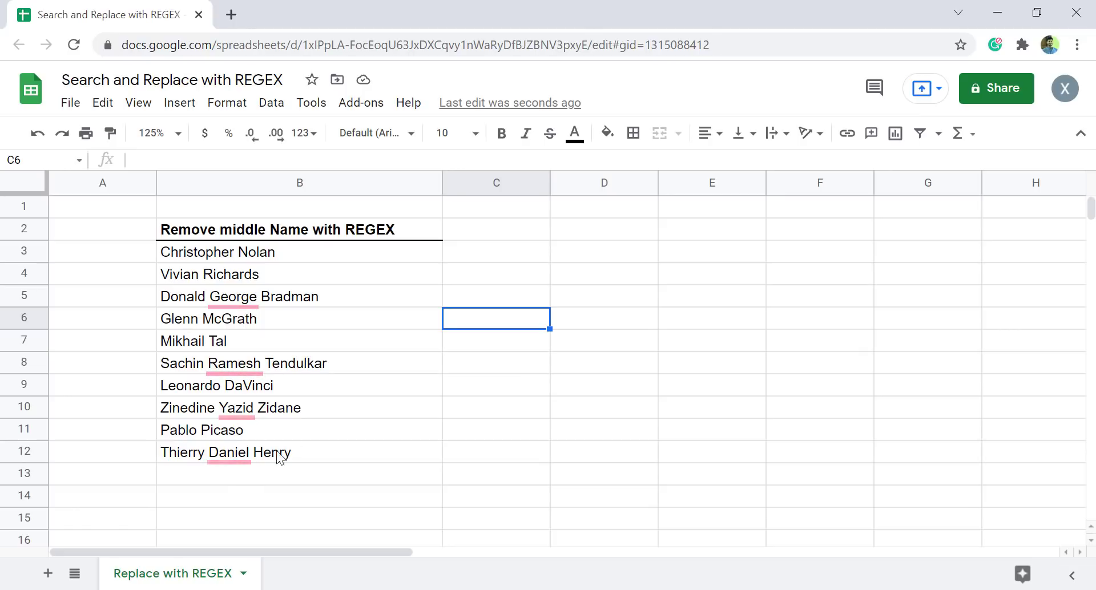
Open Find and replace for the names in B3:B12 and enable searching using regular expressions.
drag(301, 257, 305, 318)
drag(313, 381, 308, 456)
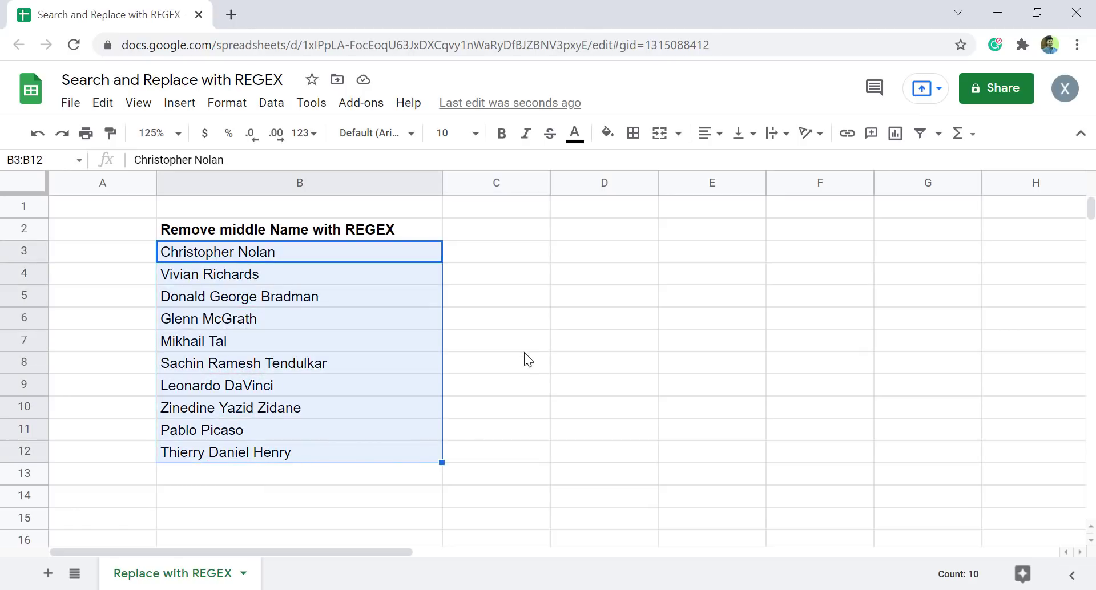
key(ctrl+h)
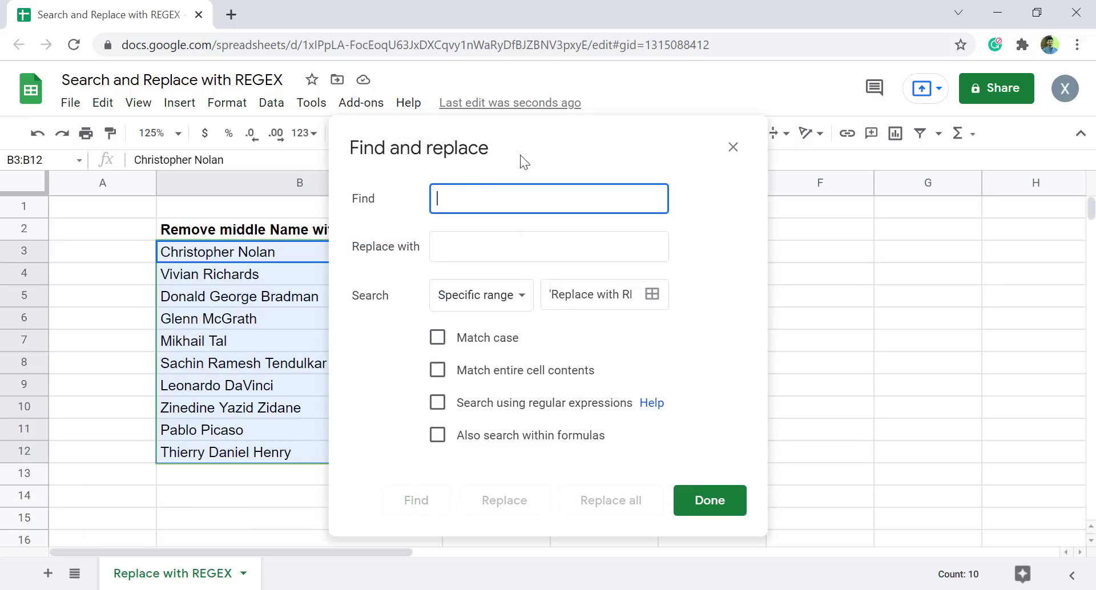
drag(520, 156, 714, 149)
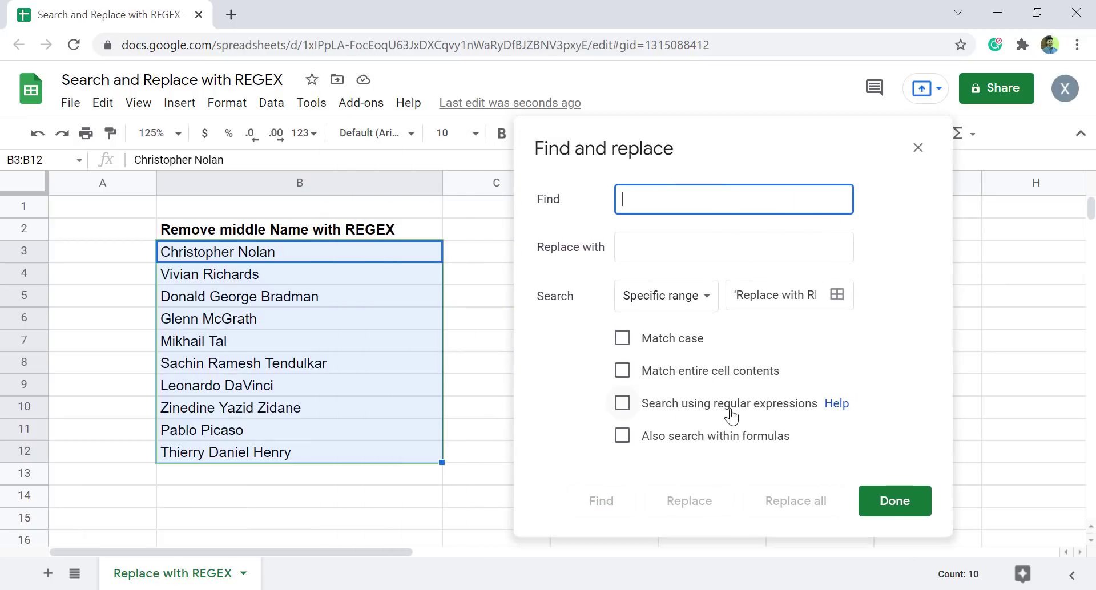
click(622, 404)
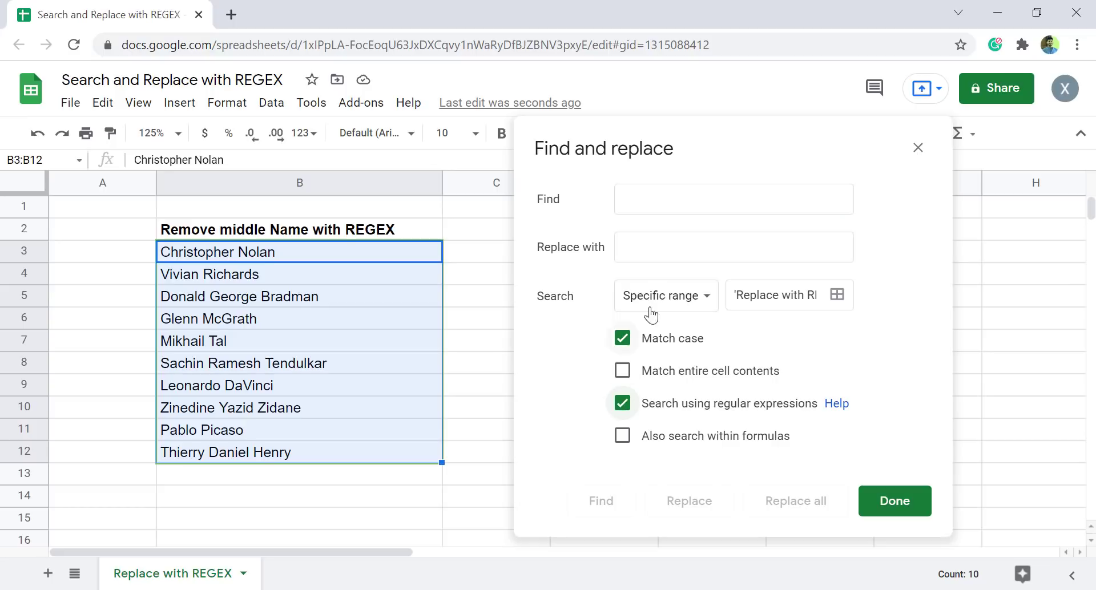
Set the search pattern to (.+) .+ (.+) and the replacement to $1 $2.
click(648, 200)
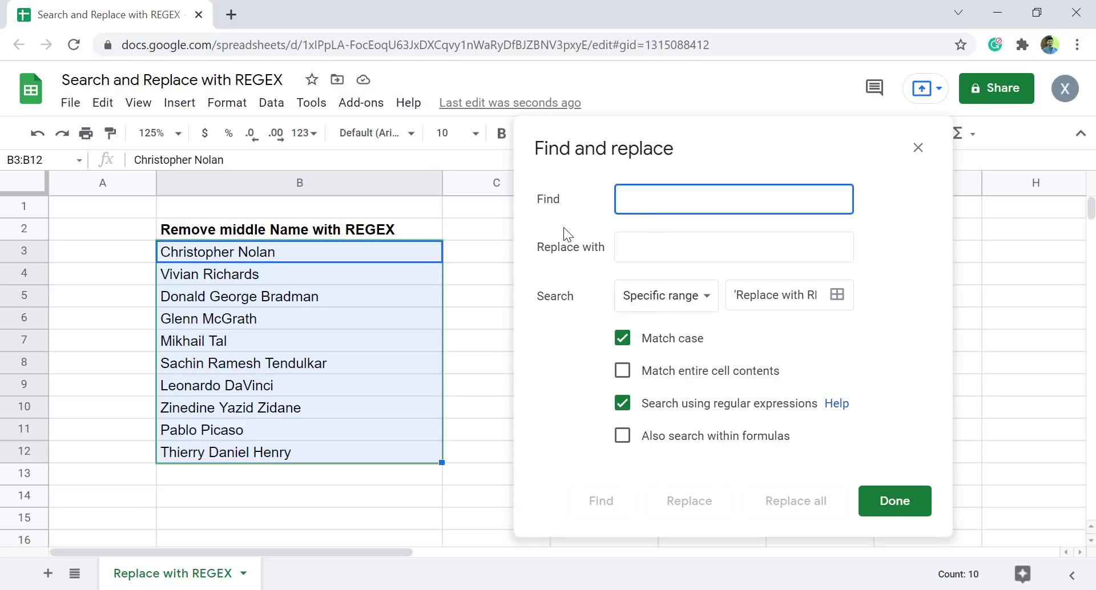
text((.+))
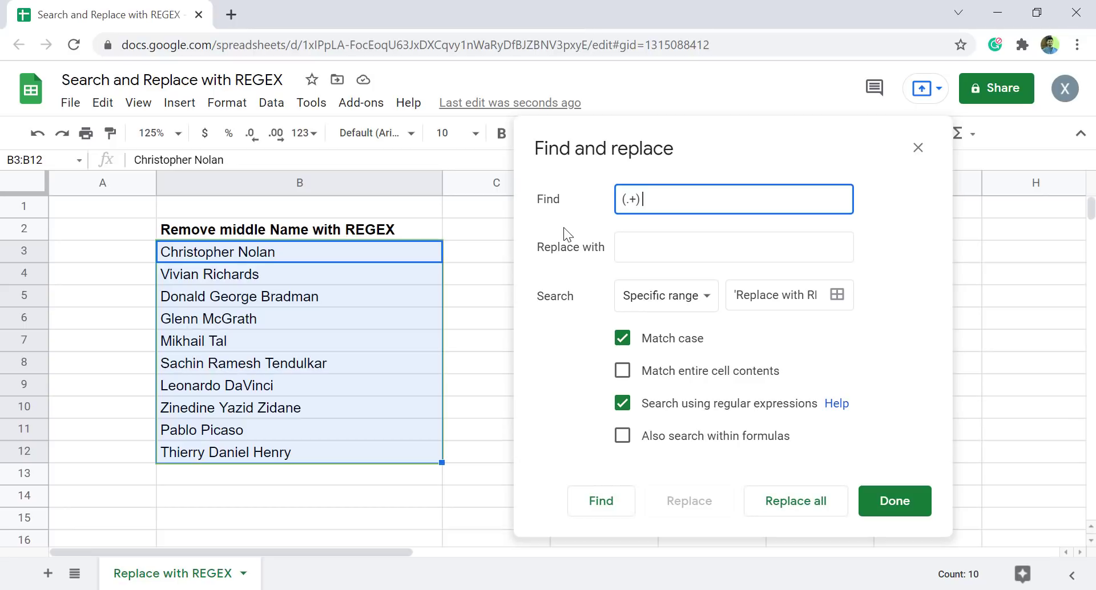
text( .+ ()
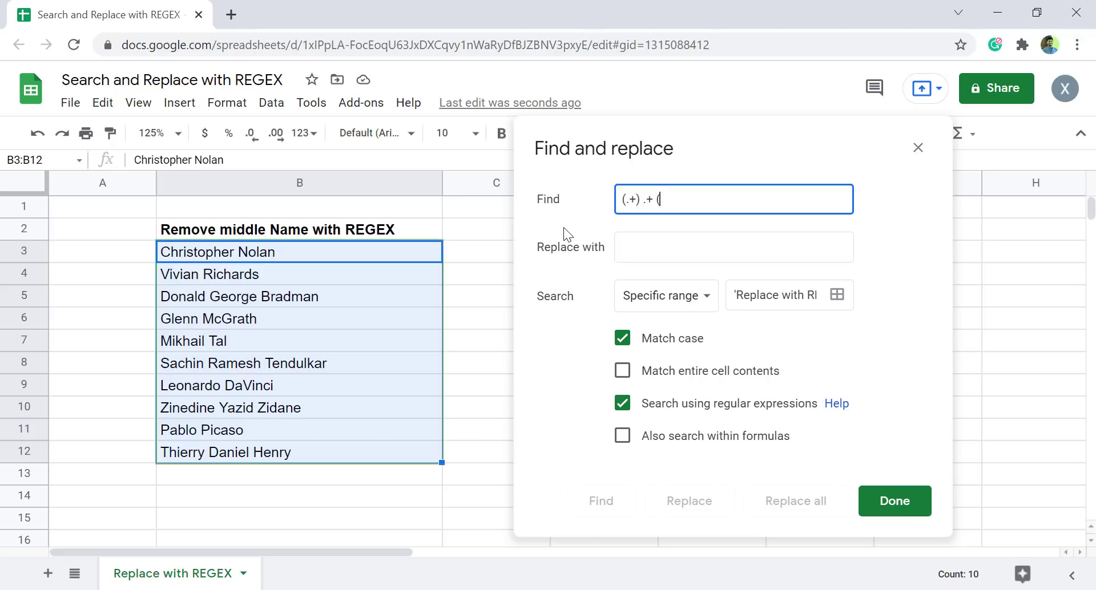
text(.+))
click(609, 260)
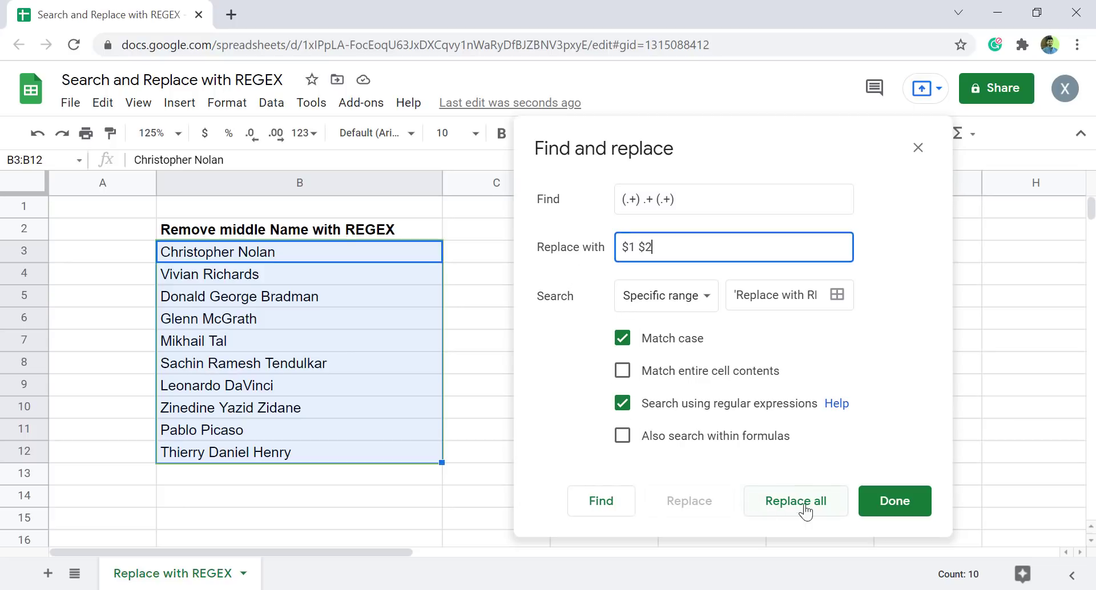
Step through the names in the range that match the pattern and replace all of them to remove the middle names.
click(598, 509)
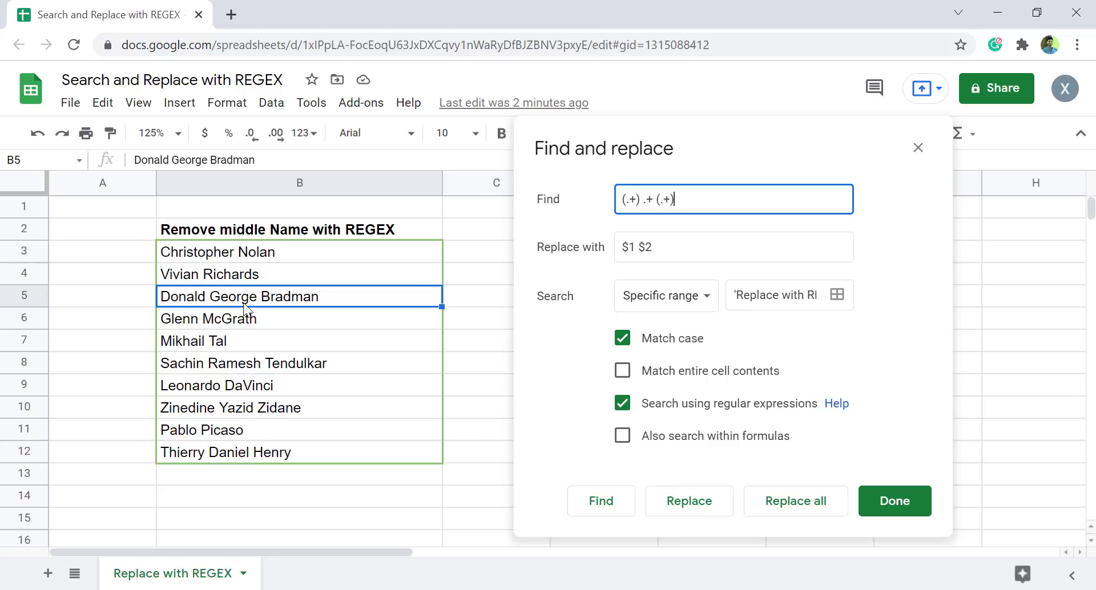
click(584, 502)
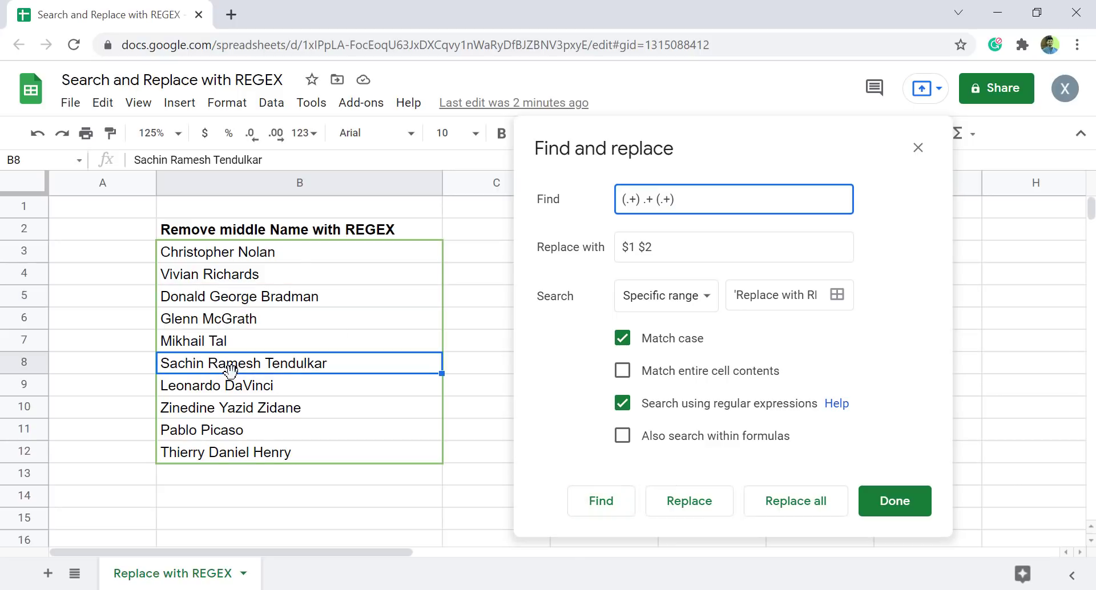
click(580, 500)
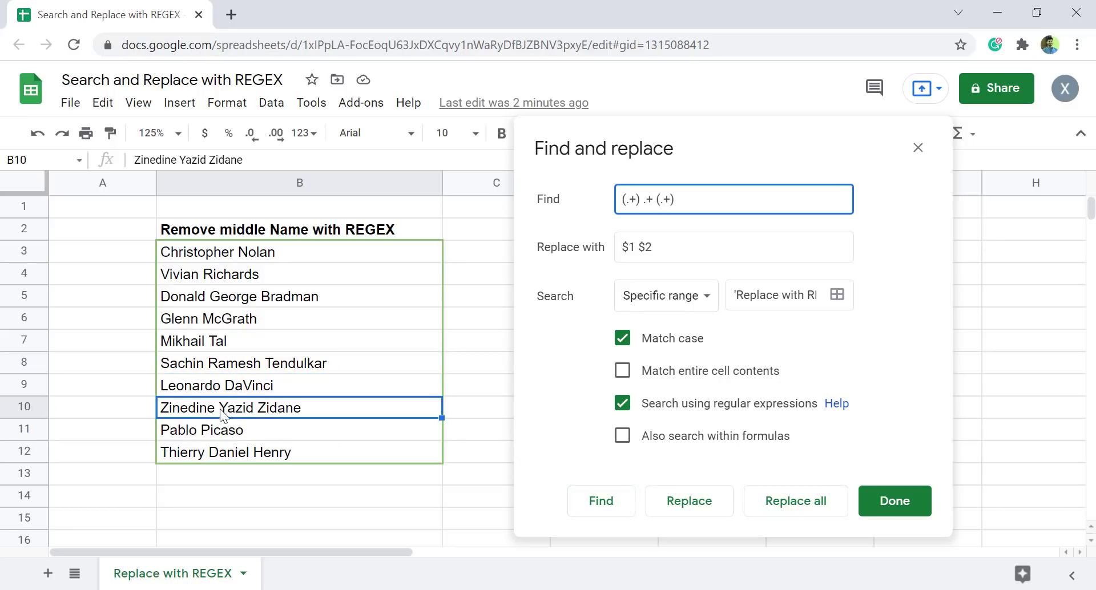
click(598, 506)
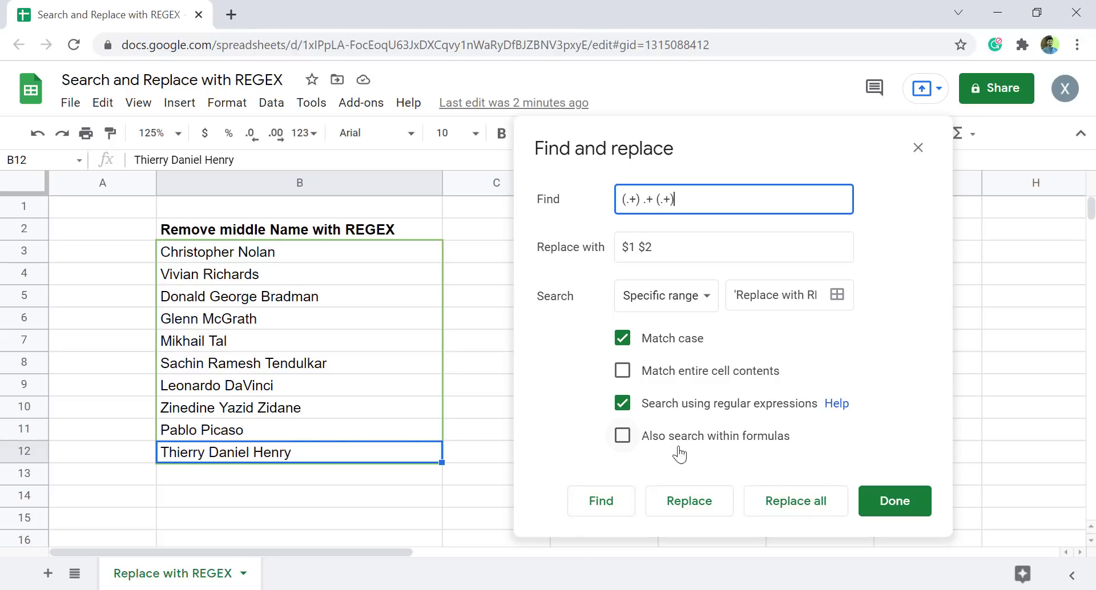
click(753, 504)
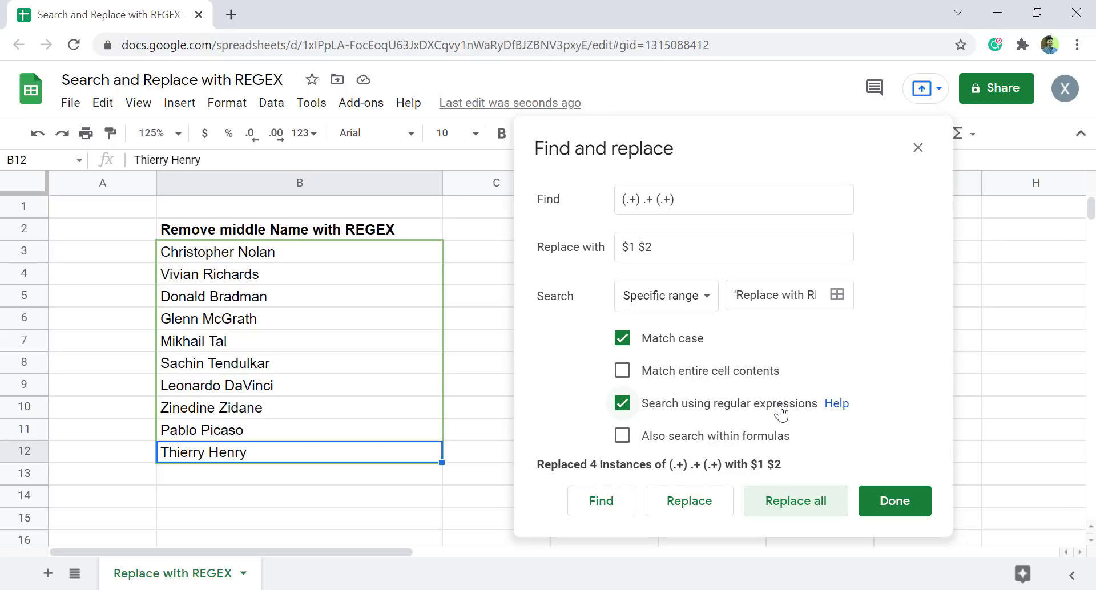
Open the help article on regular expressions in Find and replace and examine its search and replace examples.
click(835, 404)
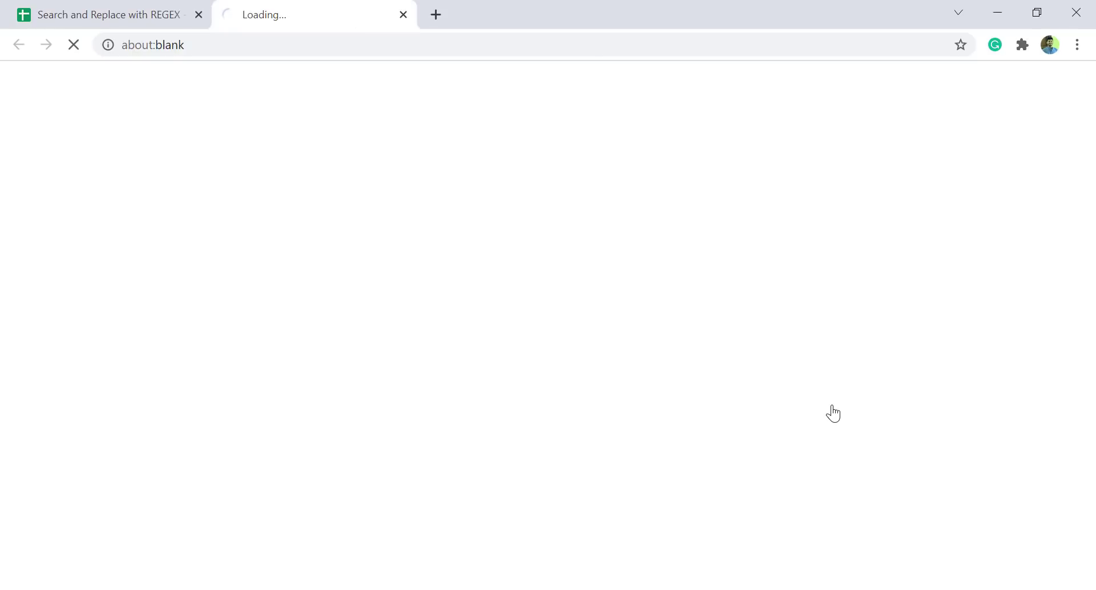
scroll(211, 287, down, 9)
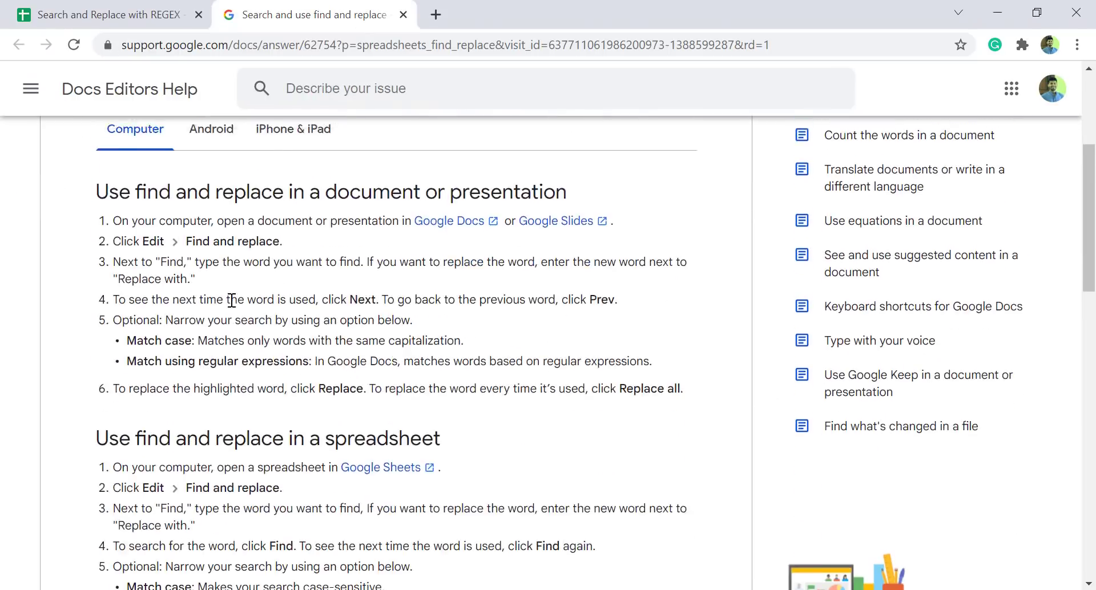
scroll(242, 320, down, 6)
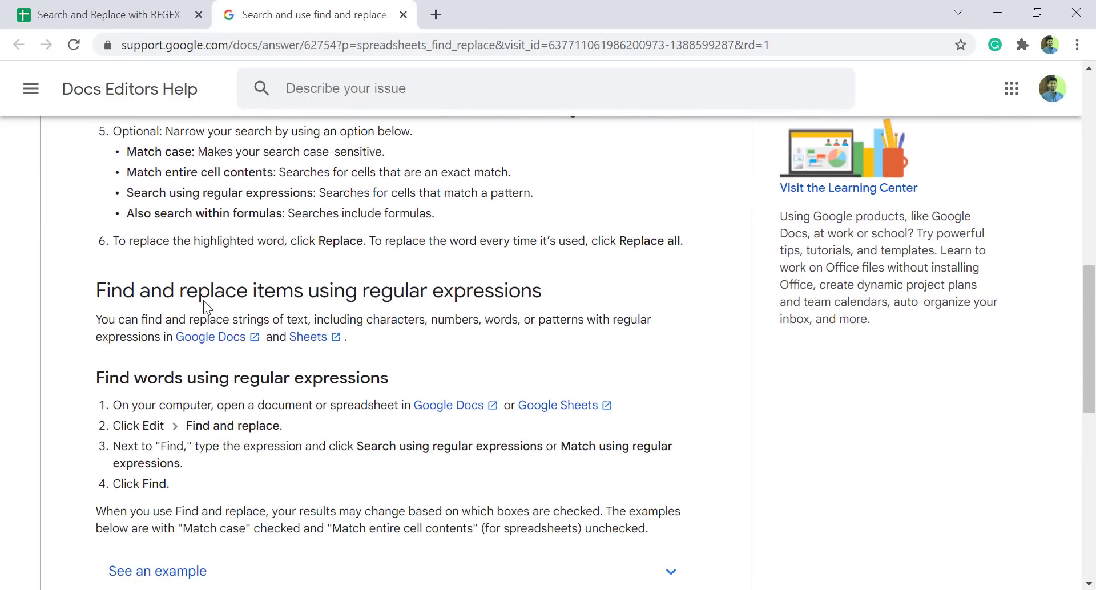
click(265, 379)
scroll(268, 371, down, 3)
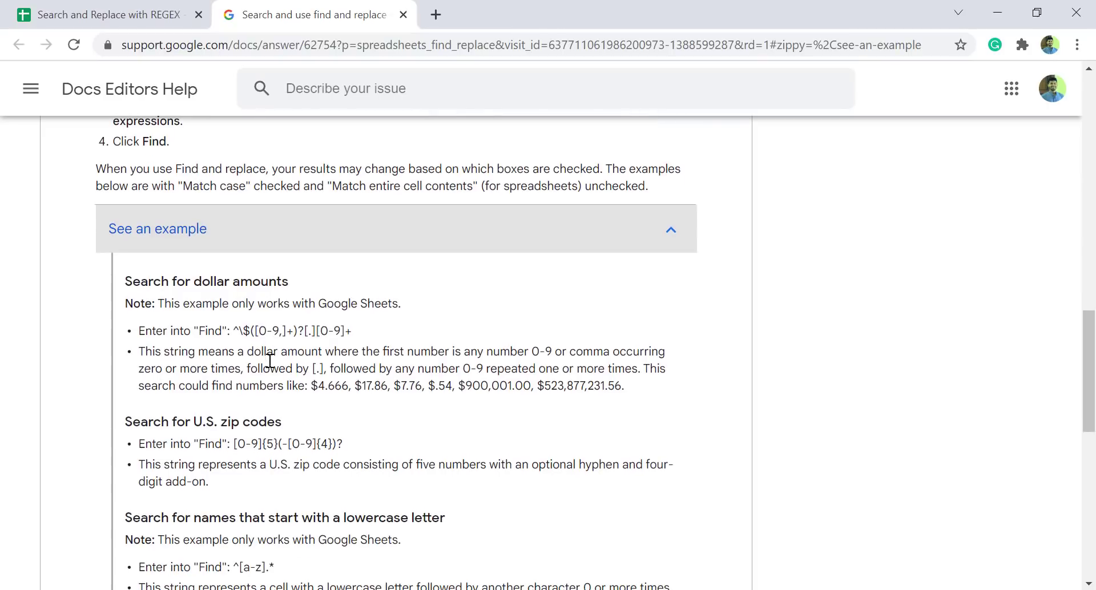
scroll(311, 348, down, 6)
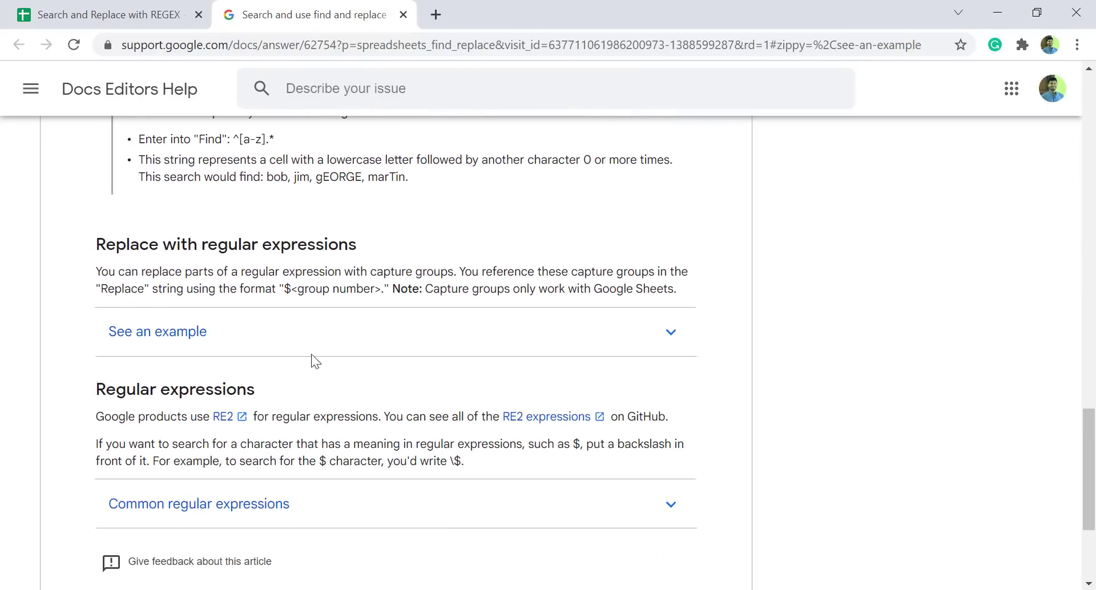
click(310, 351)
scroll(310, 352, down, 3)
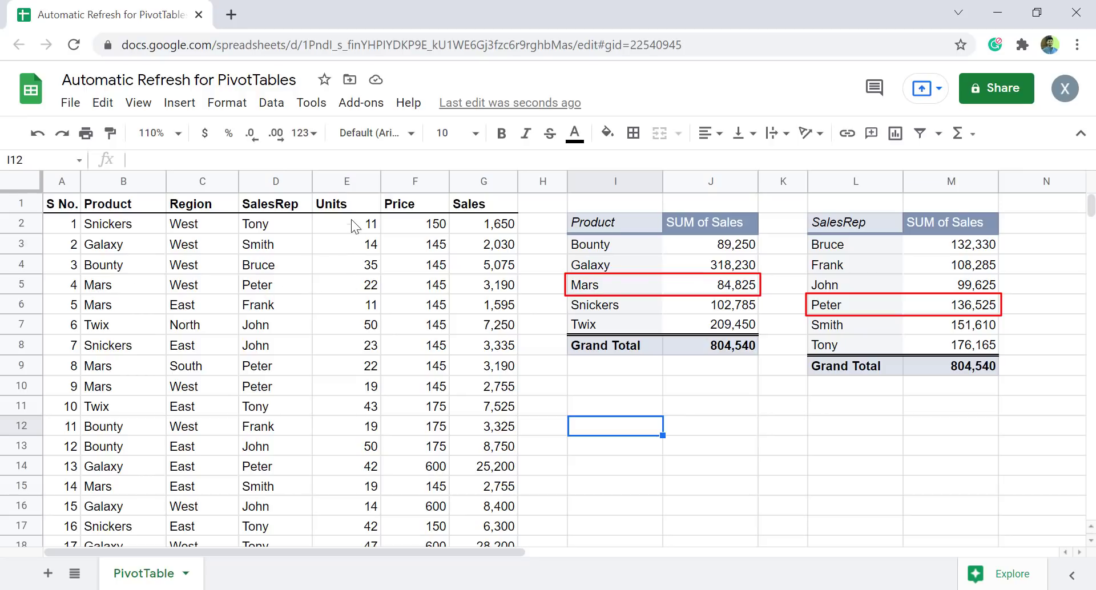
Set the units of the Mars sale in E5 to 600 in the pivot table source data.
click(360, 284)
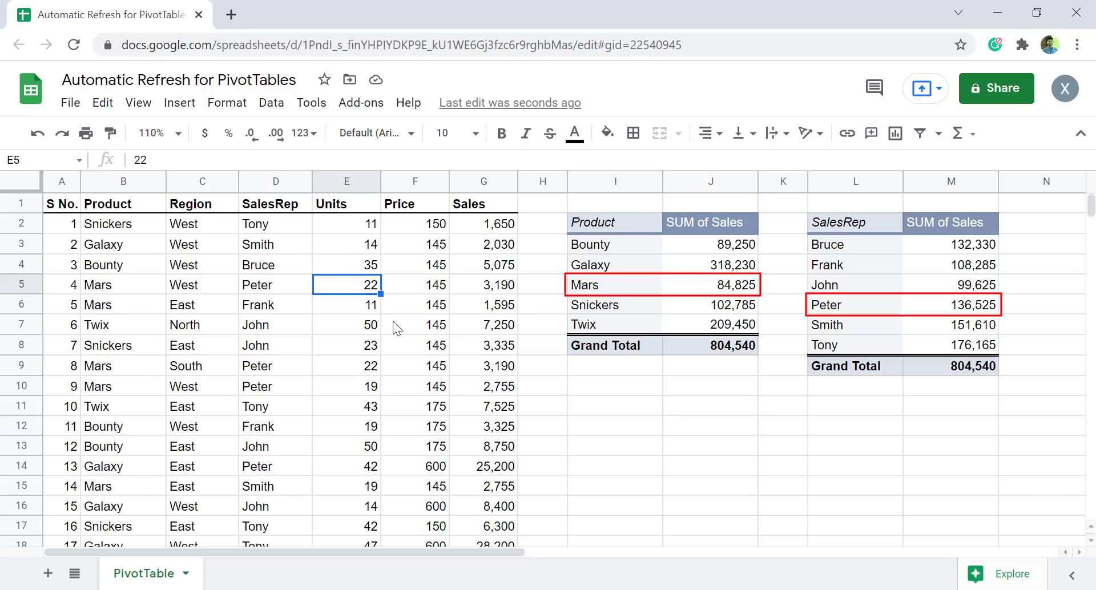
text(600)
key(Return)
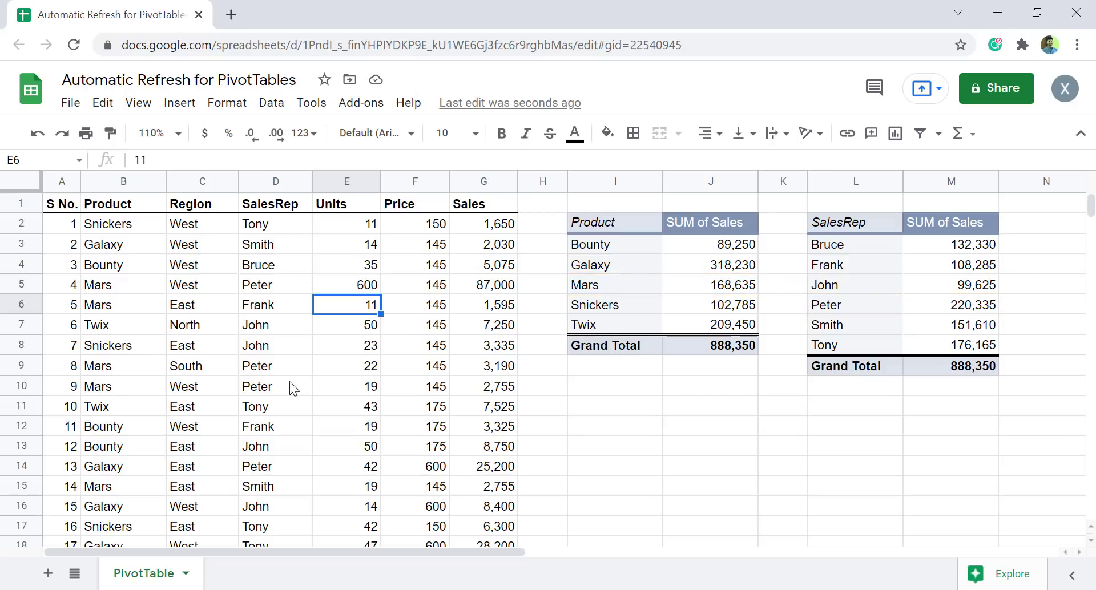
Replace the sales rep in D10 with a new rep's name and the product in B9 with Kitkat.
click(264, 393)
text(Hana)
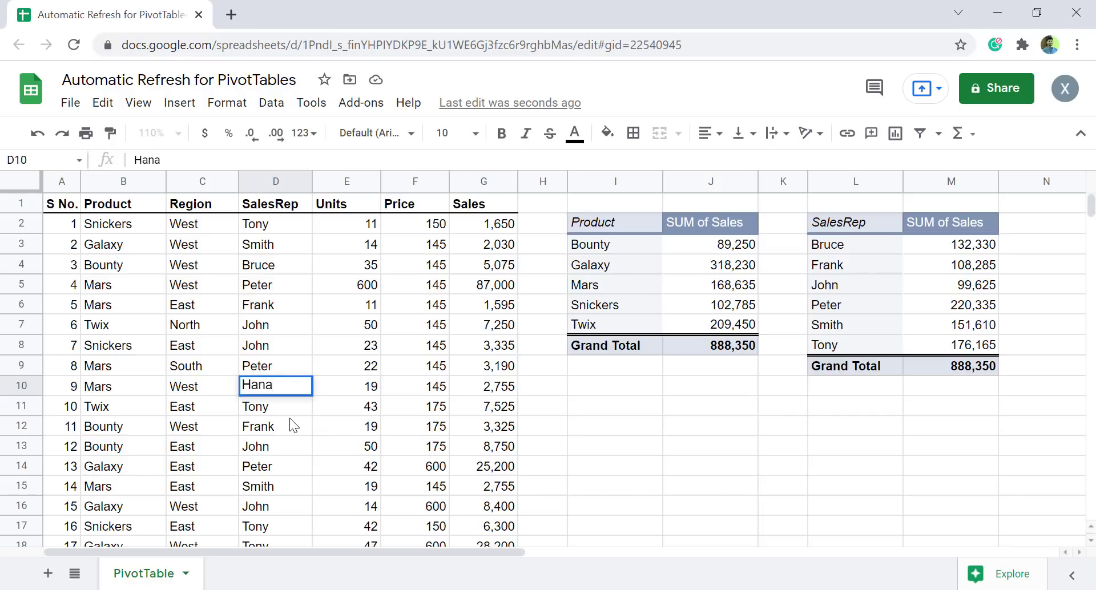
key(Return)
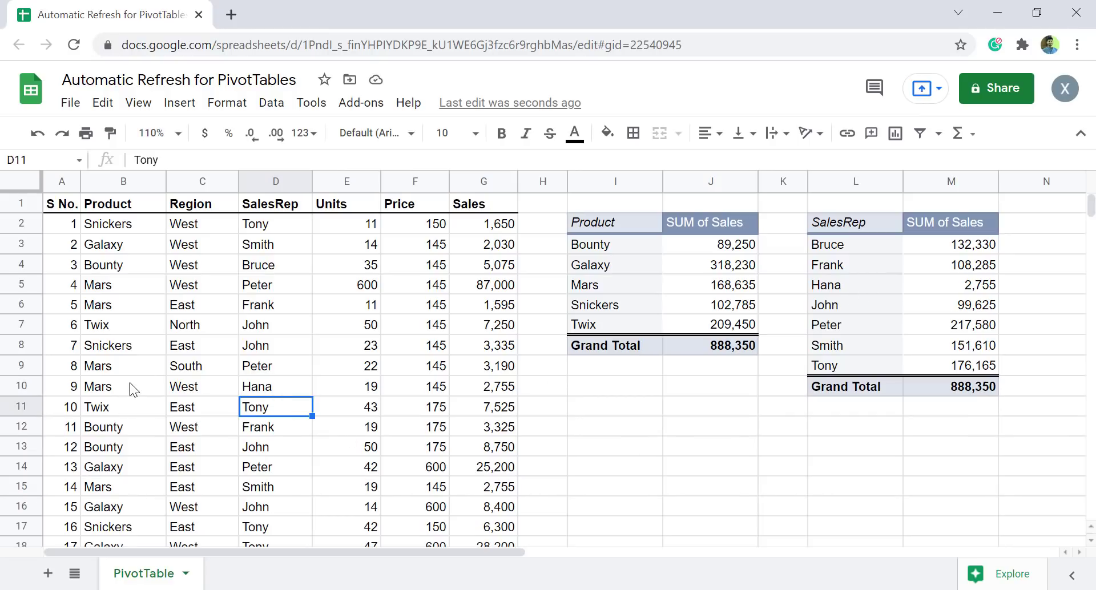
click(118, 368)
text(Kit)
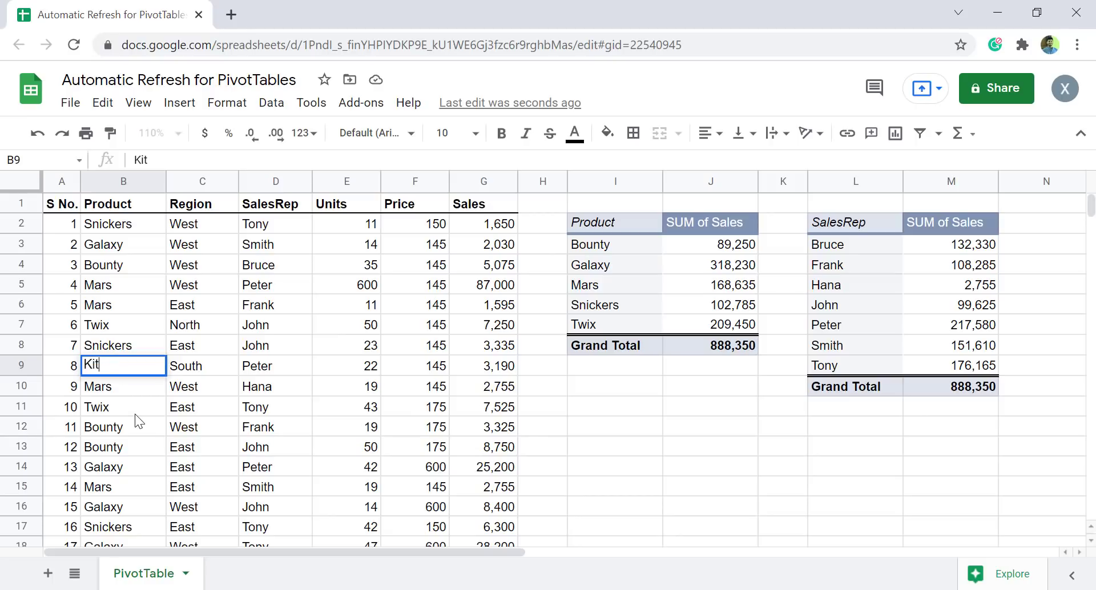
text(kat)
key(Return)
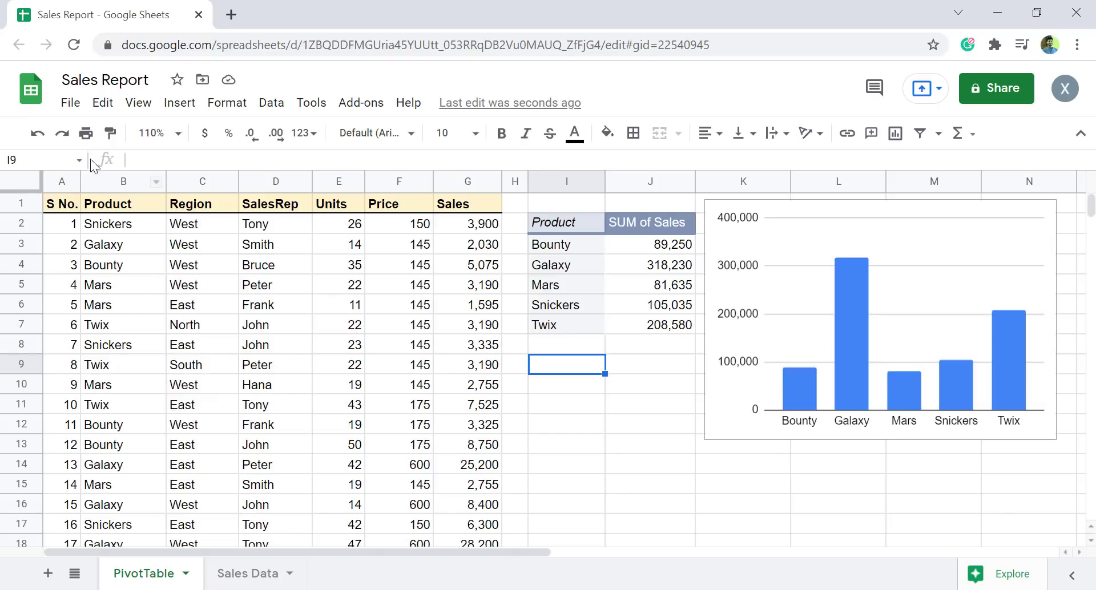
Publish only the PivotTable sheet of the Sales Report to the web as a web page link.
click(74, 109)
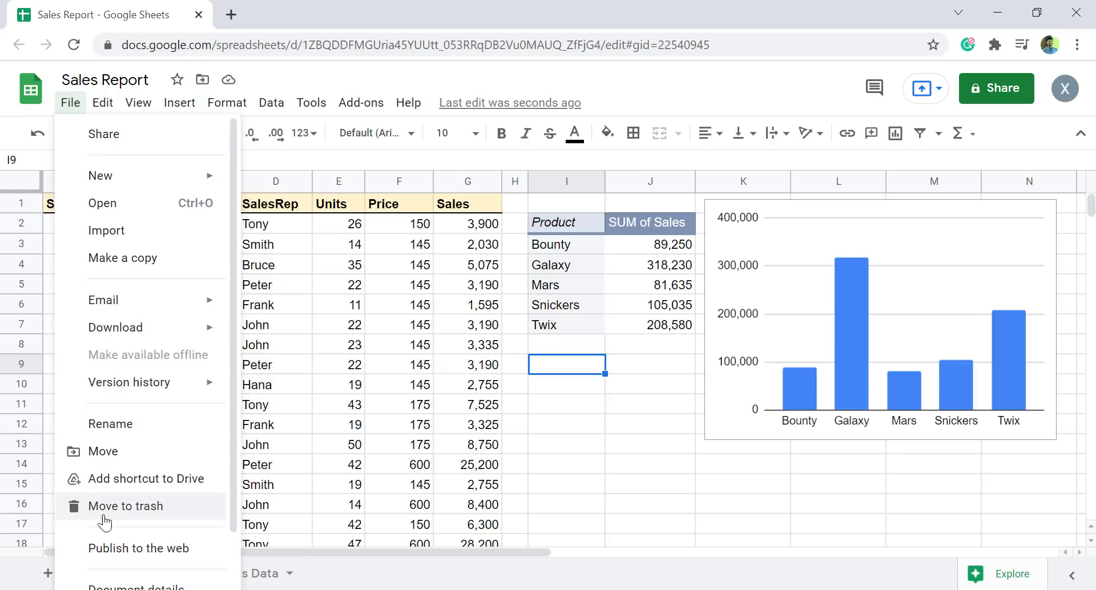
click(100, 548)
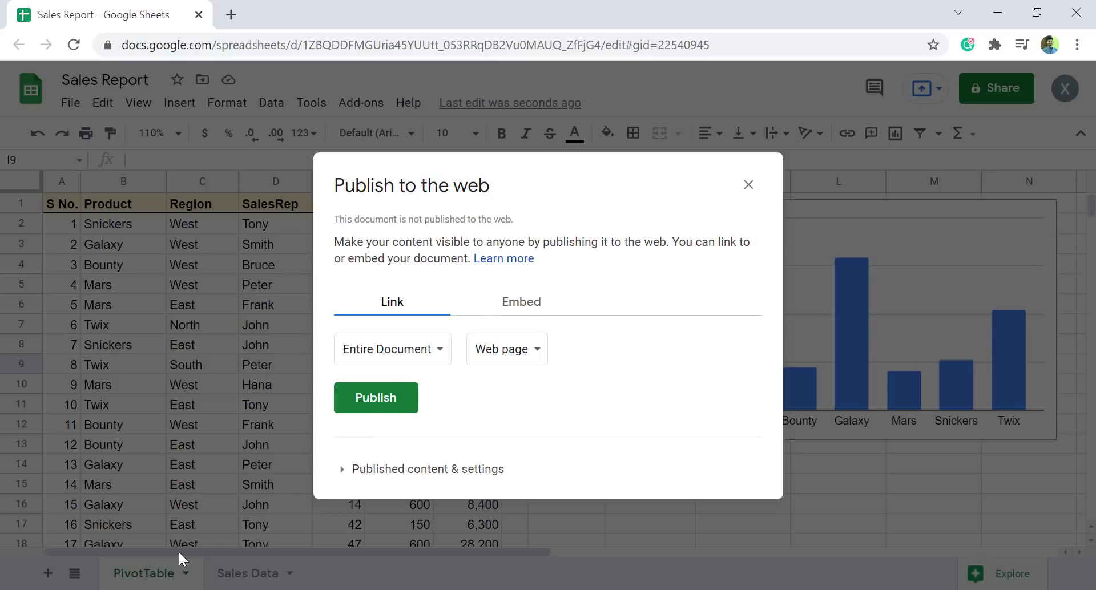
click(439, 357)
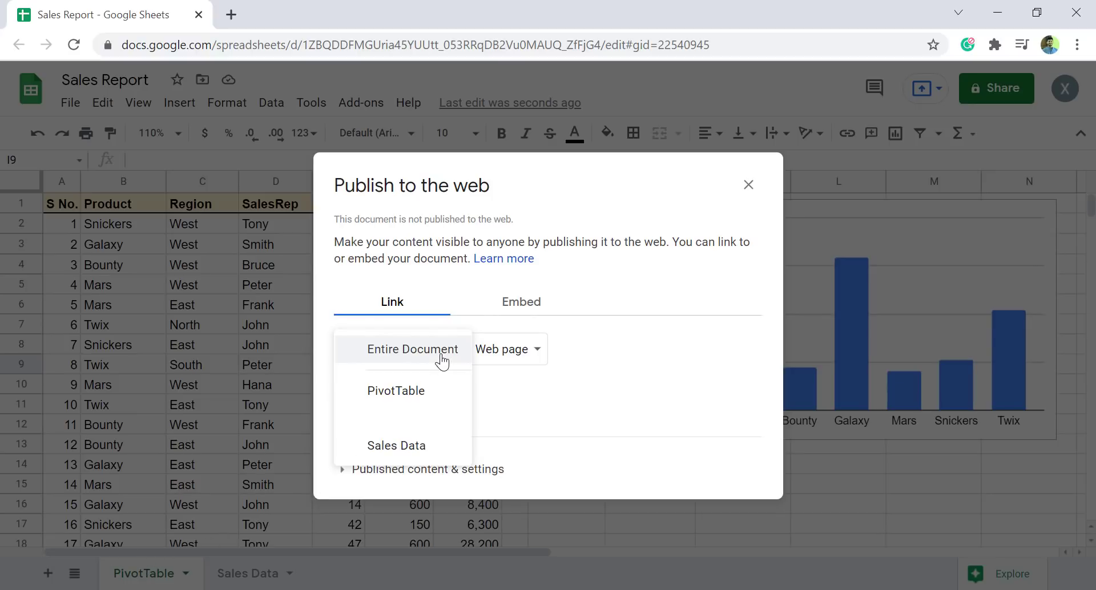
click(423, 396)
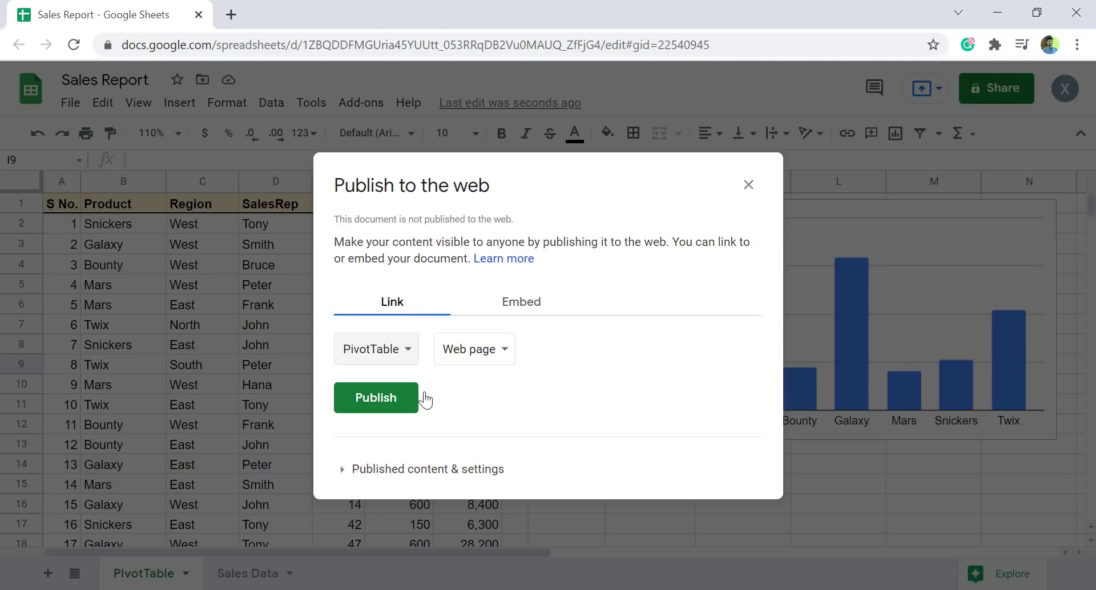
click(386, 406)
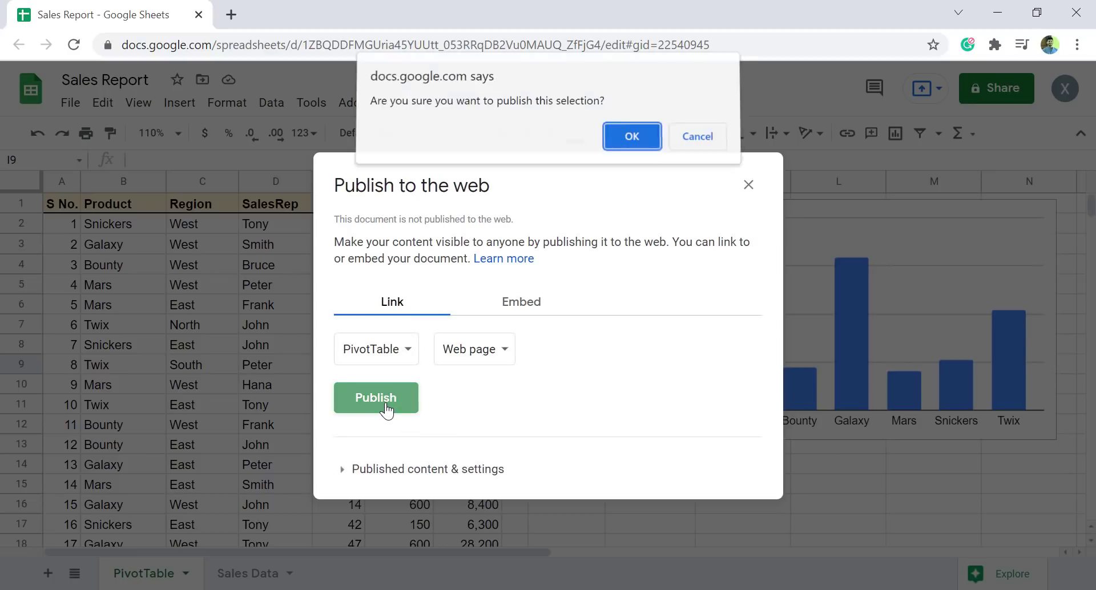
click(632, 142)
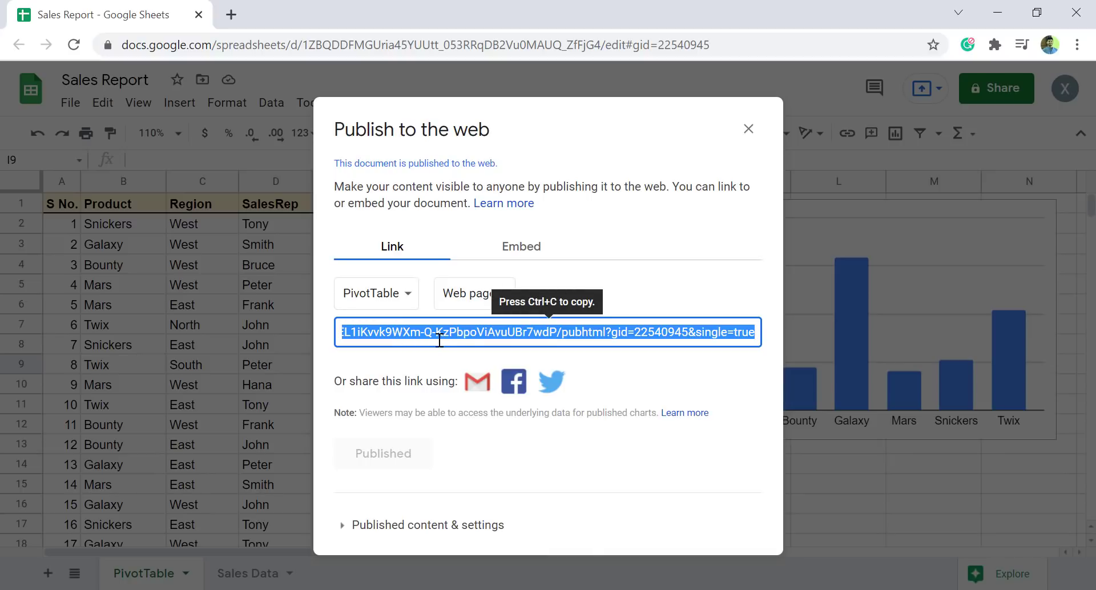
Copy the published link, leave the publishing dialog, and open the link in a new incognito window.
key(ctrl+c)
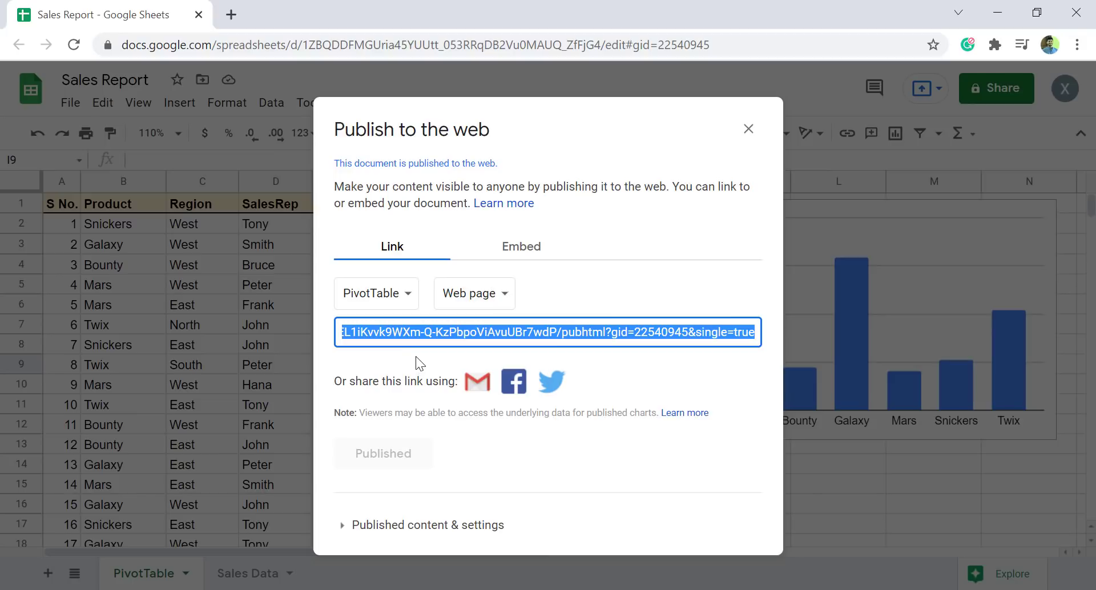
key(ctrl+c)
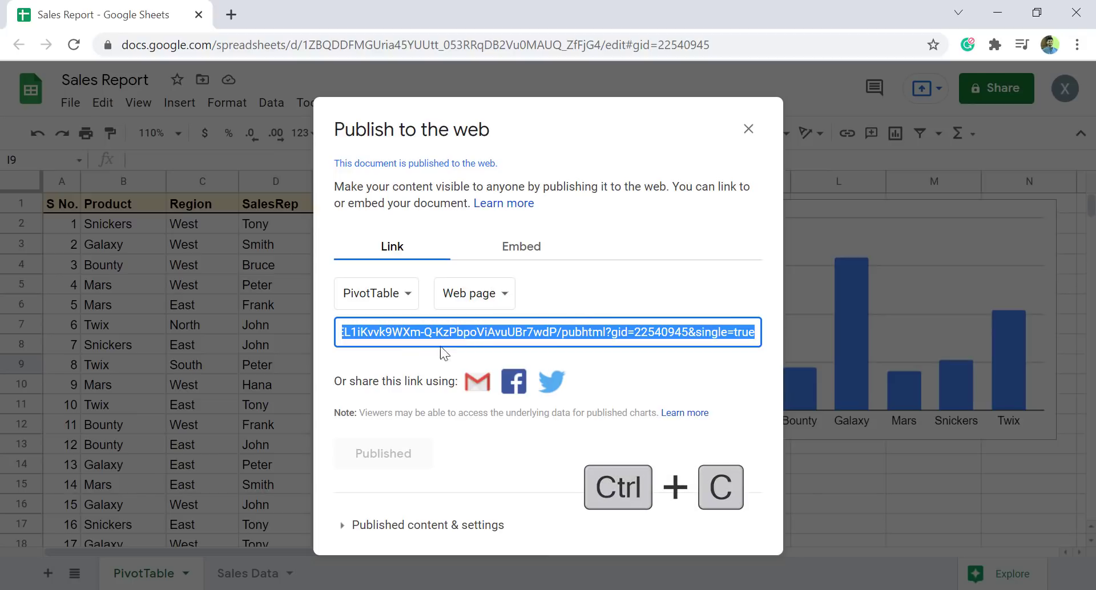
click(748, 130)
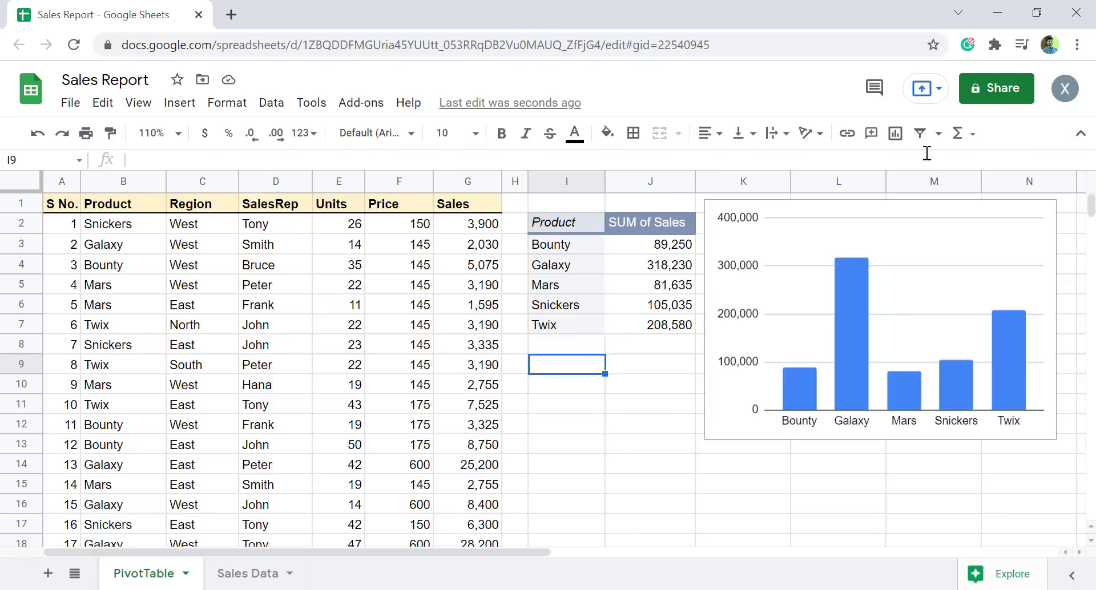
click(1077, 45)
click(991, 112)
right_click(210, 43)
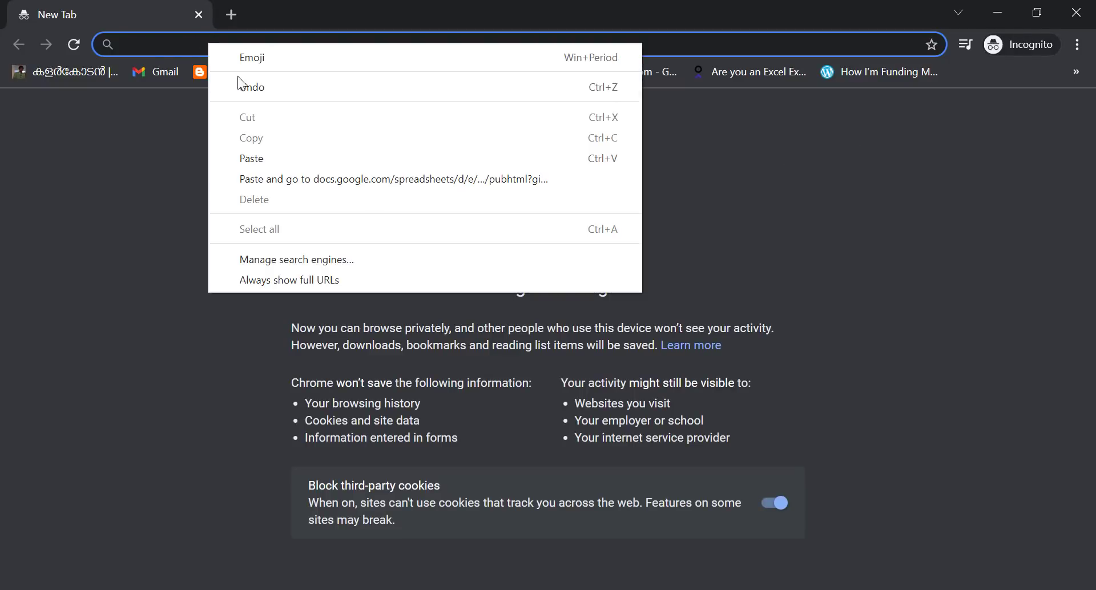
click(261, 160)
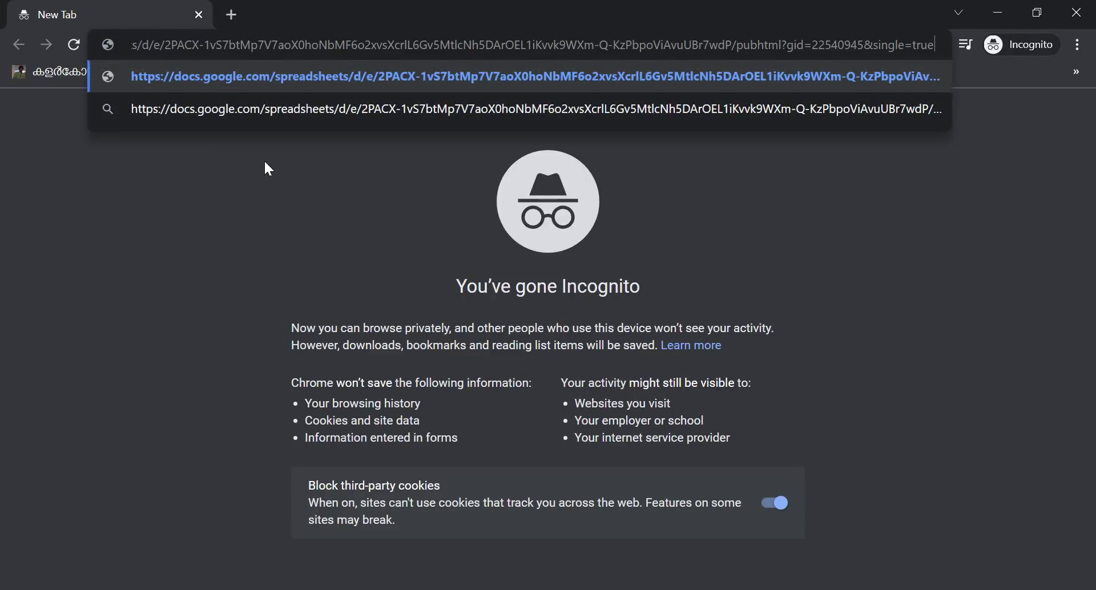
key(Return)
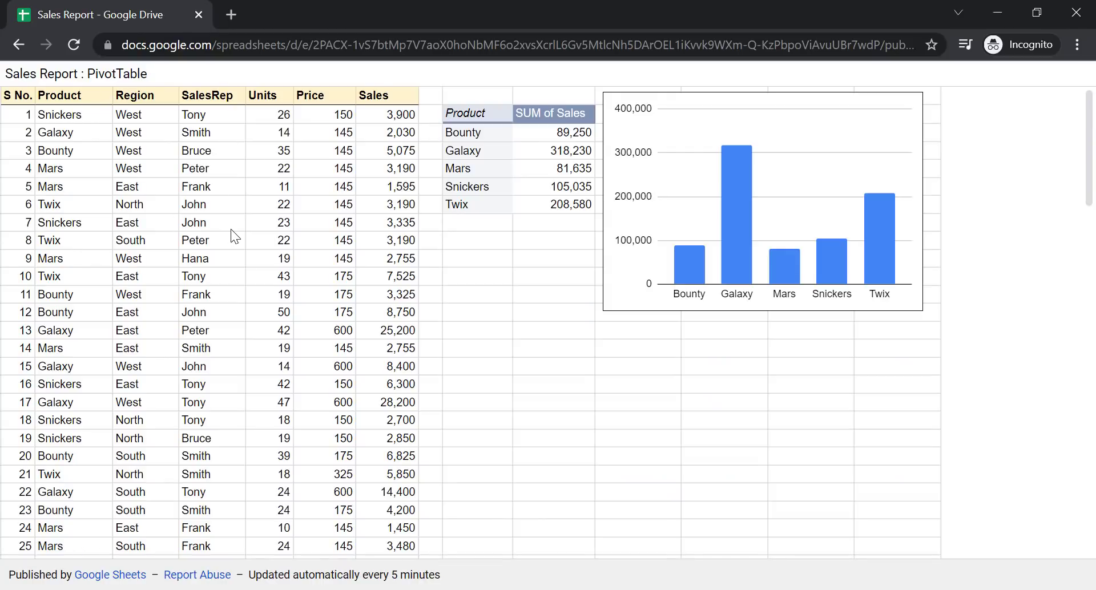
Show the published page in a smaller window over the sheet, and set the units in E2 to 1,500.
click(1034, 13)
drag(310, 68, 728, 139)
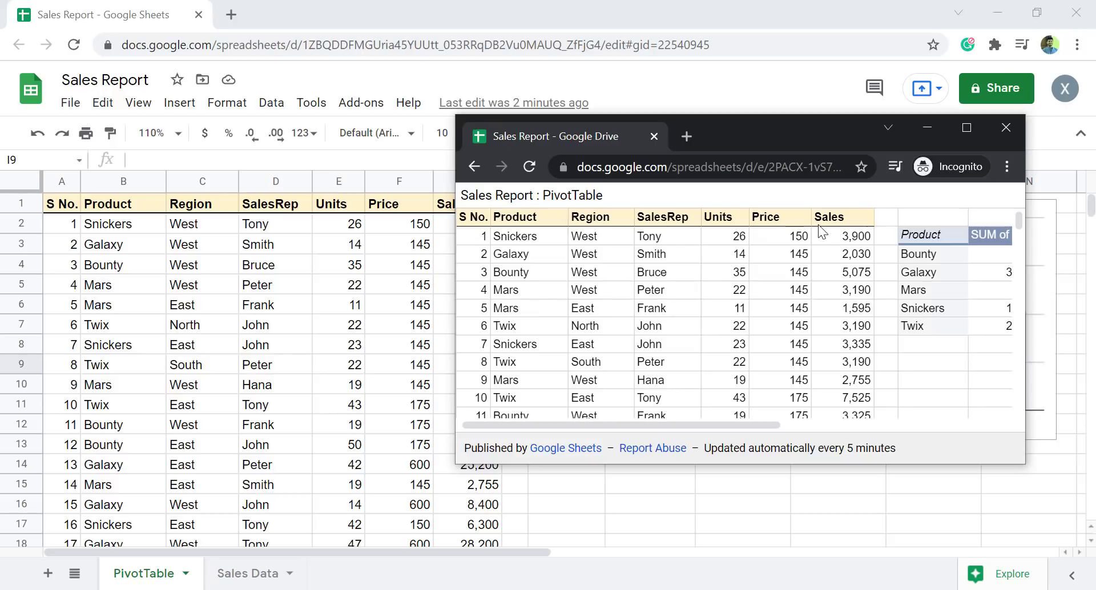
click(338, 227)
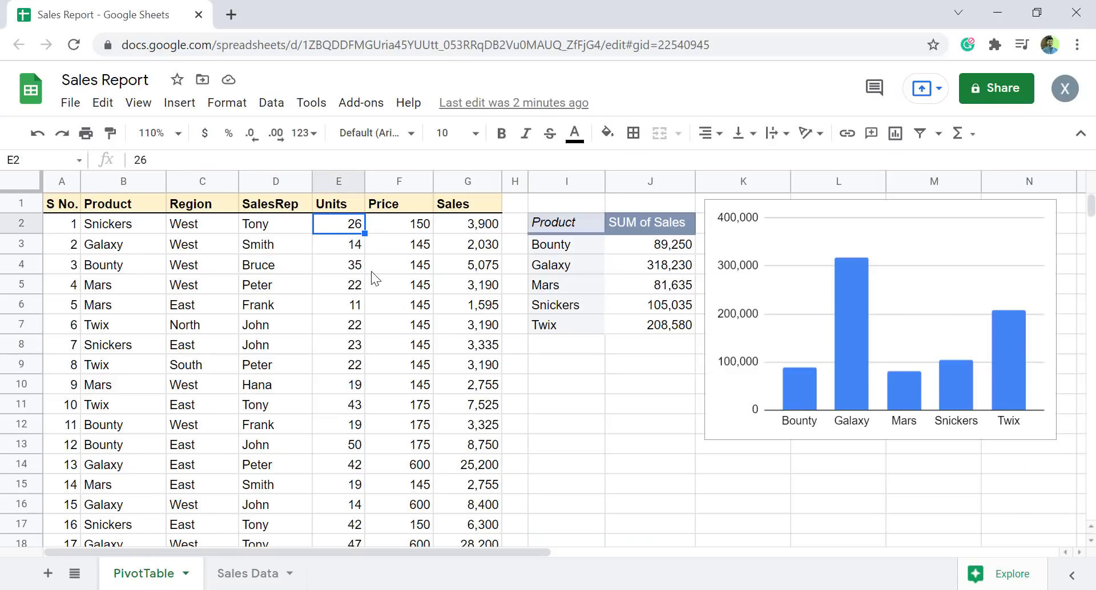
text(1,500)
key(Return)
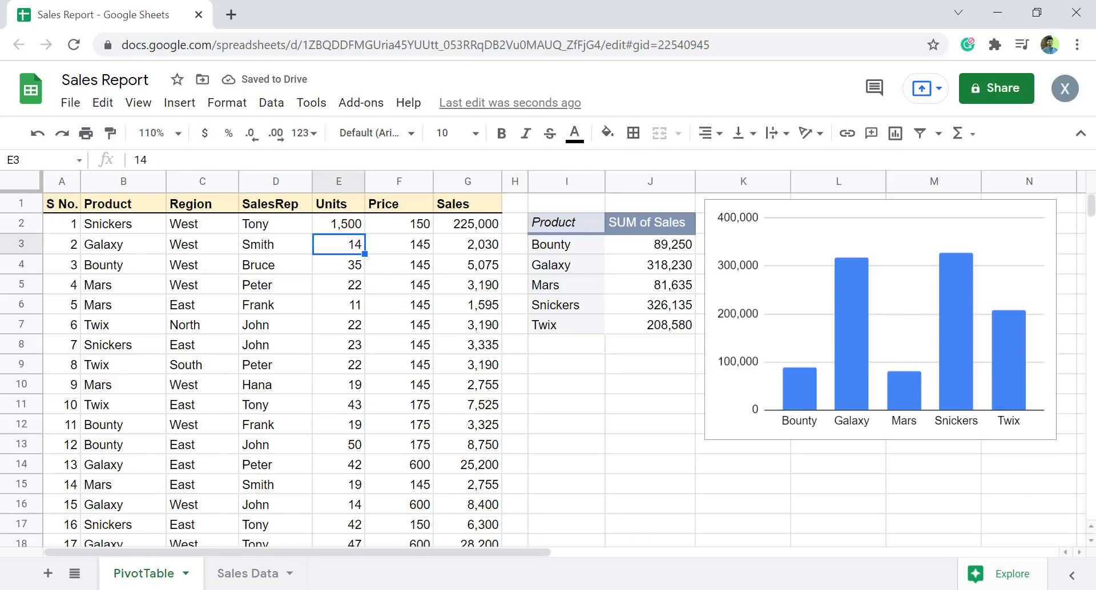
Return to the published page, reload it, and maximize its window to check the updated table and chart.
click(300, 559)
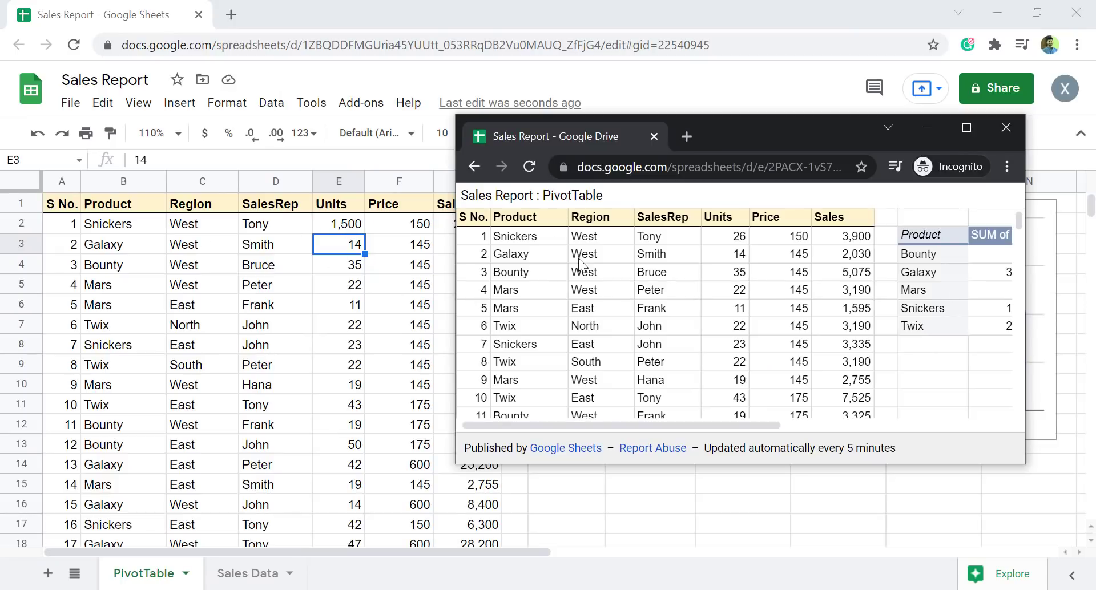
click(529, 169)
click(966, 128)
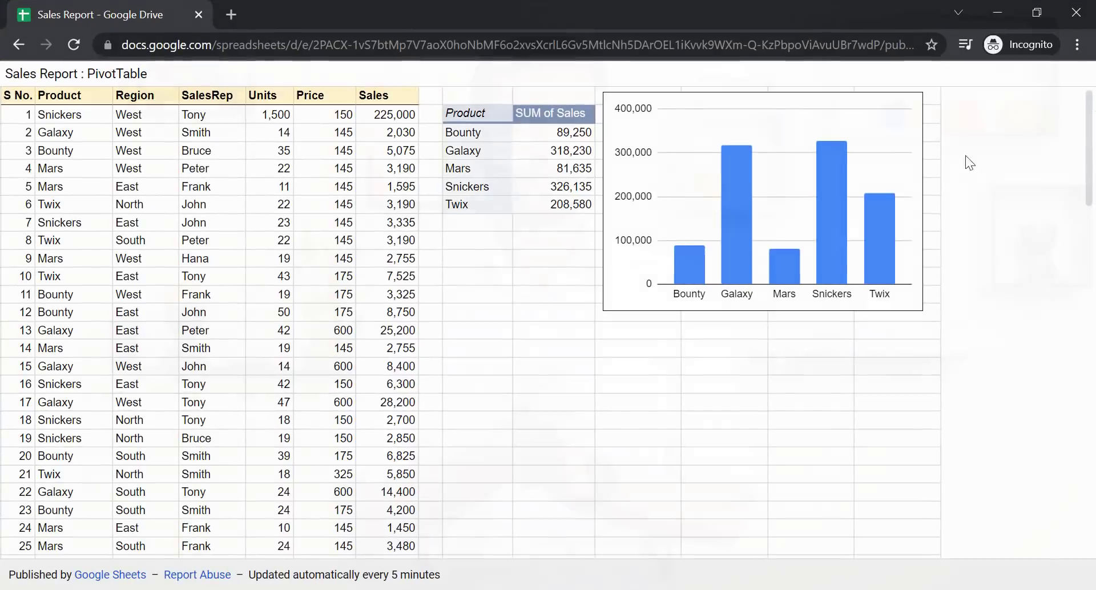